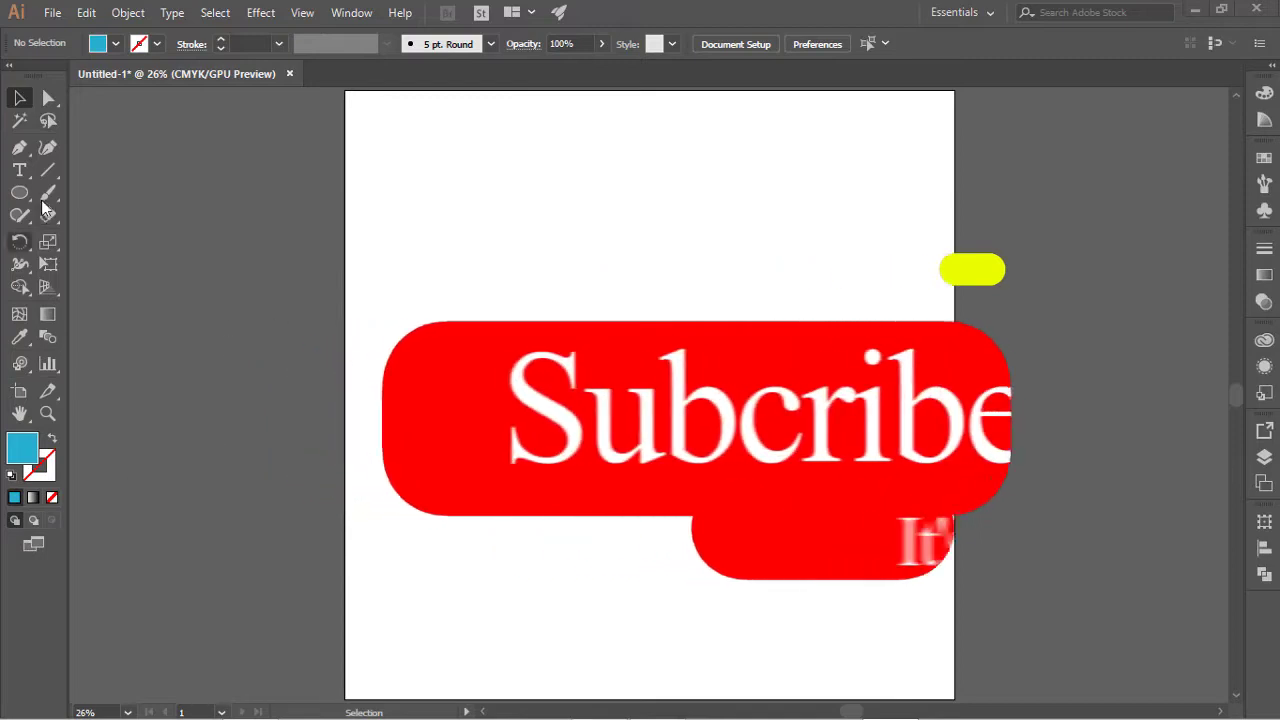
# Select the Direct Selection tool with the blank Untitled-1 artboard in view.
pyautogui.click(49, 98)
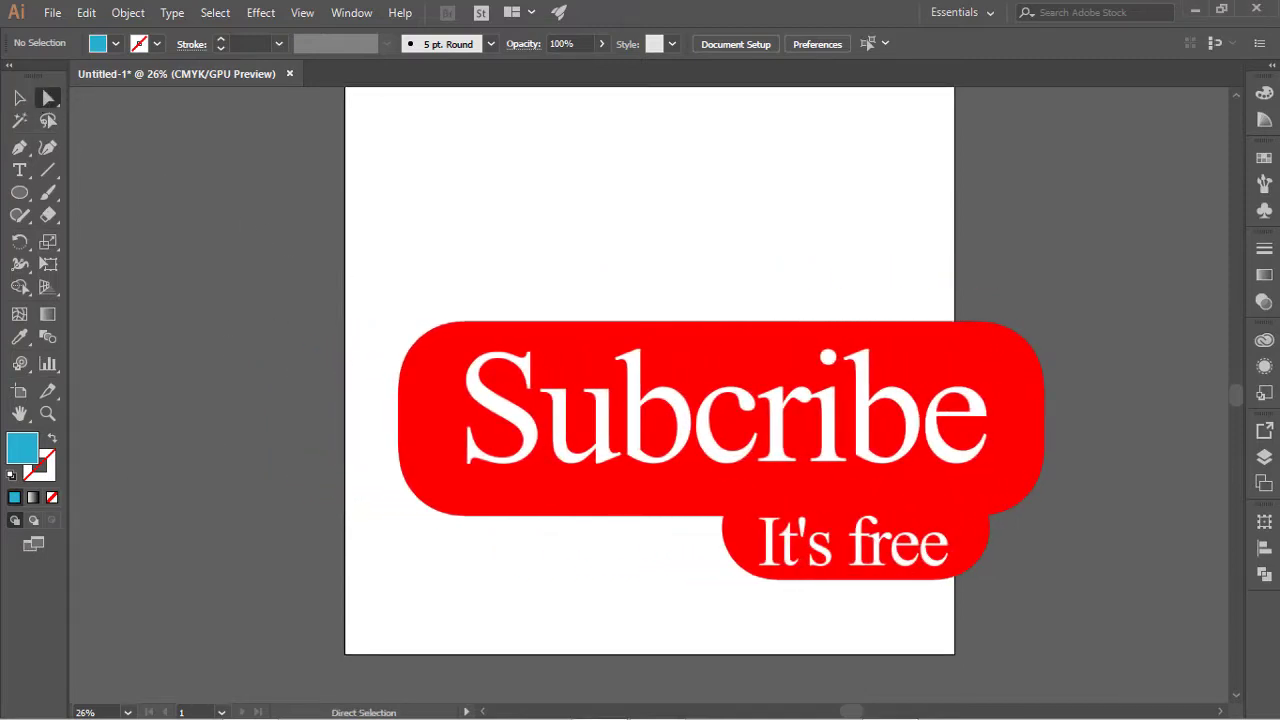
pyautogui.scroll(2, 838, 249)
pyautogui.scroll(-2, 827, 238)
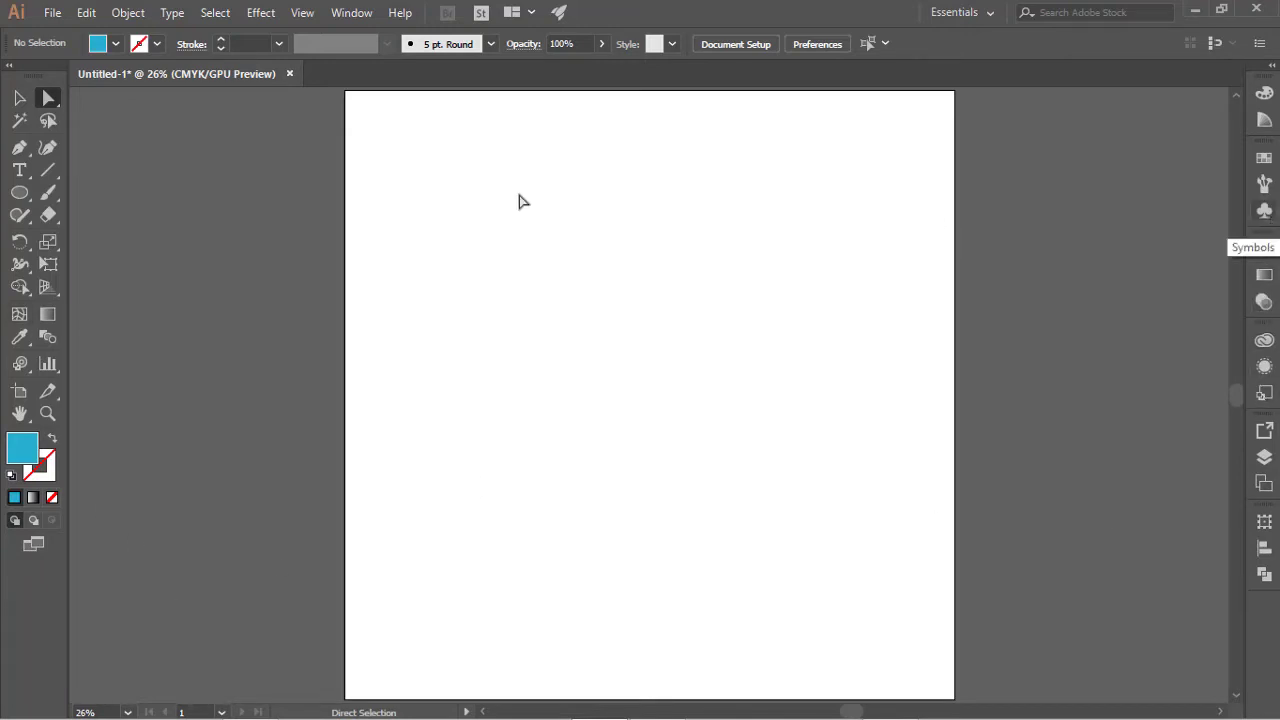
# Tear off the eight symbol tools into a floating panel and move it higher up.
pyautogui.click(19, 366)
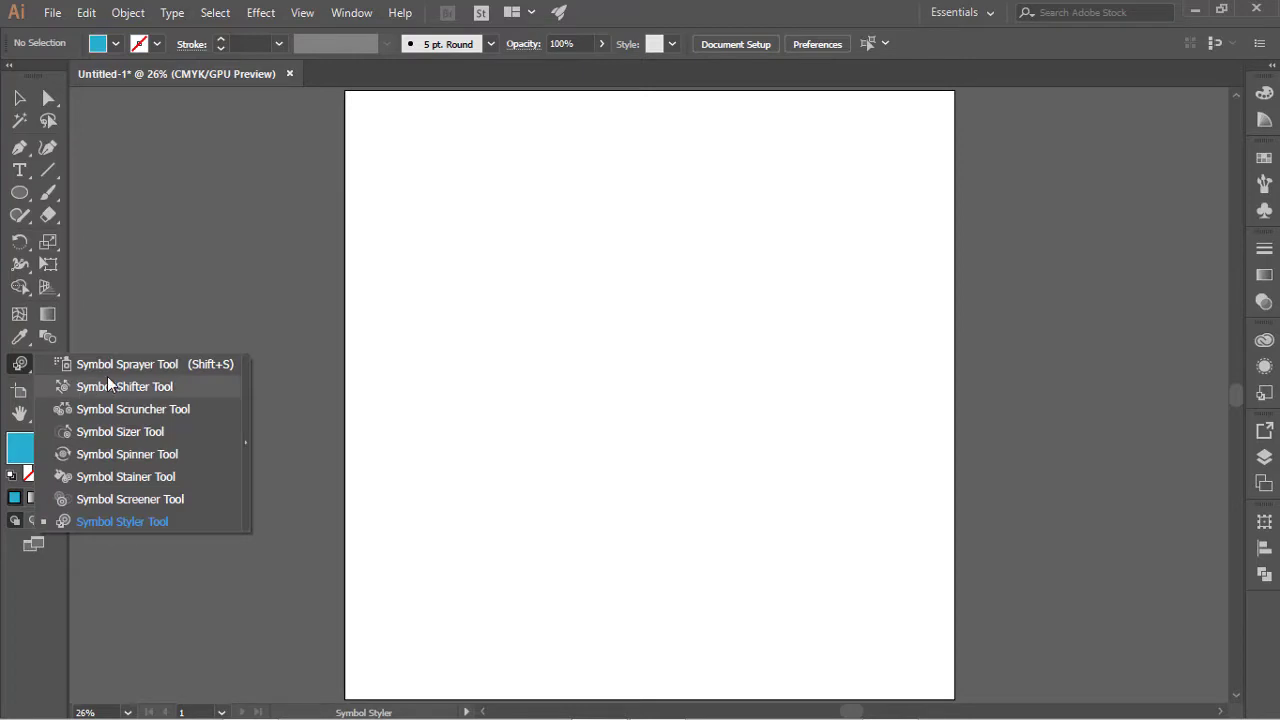
pyautogui.moveTo(19, 366); pyautogui.dragTo(100, 520)
pyautogui.moveTo(19, 366); pyautogui.dragTo(143, 447)
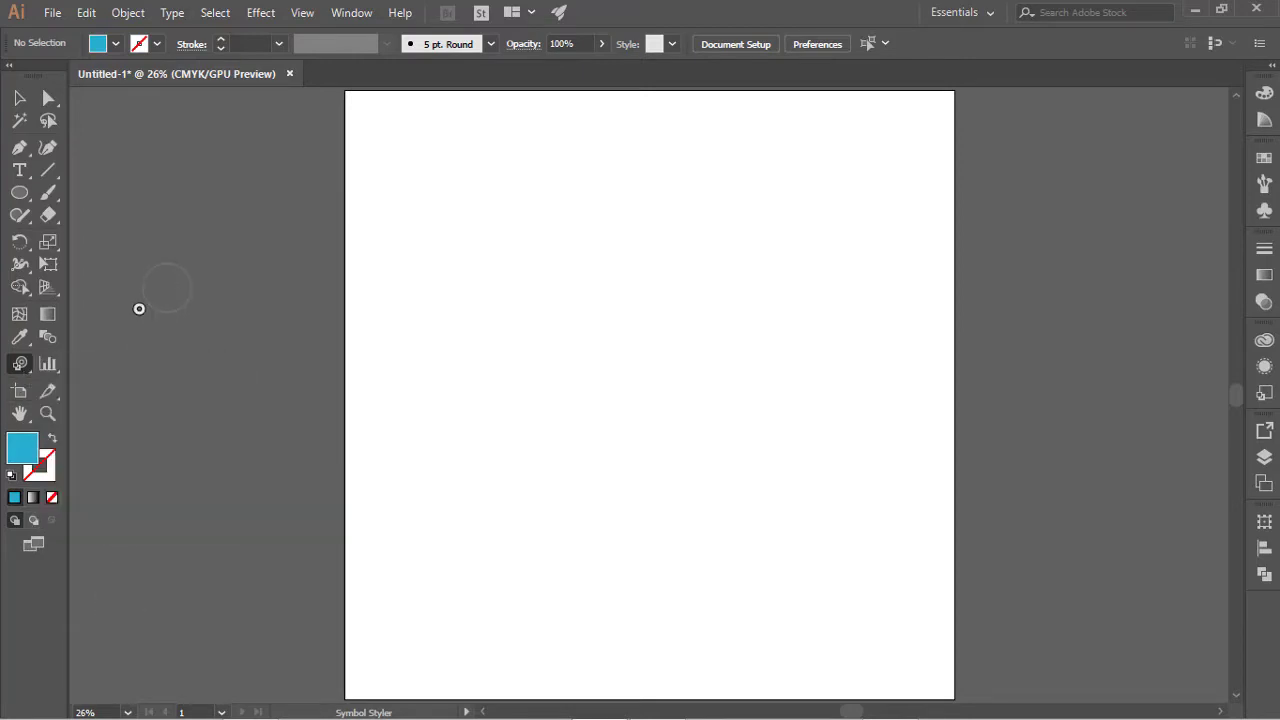
pyautogui.moveTo(19, 366); pyautogui.dragTo(251, 448)
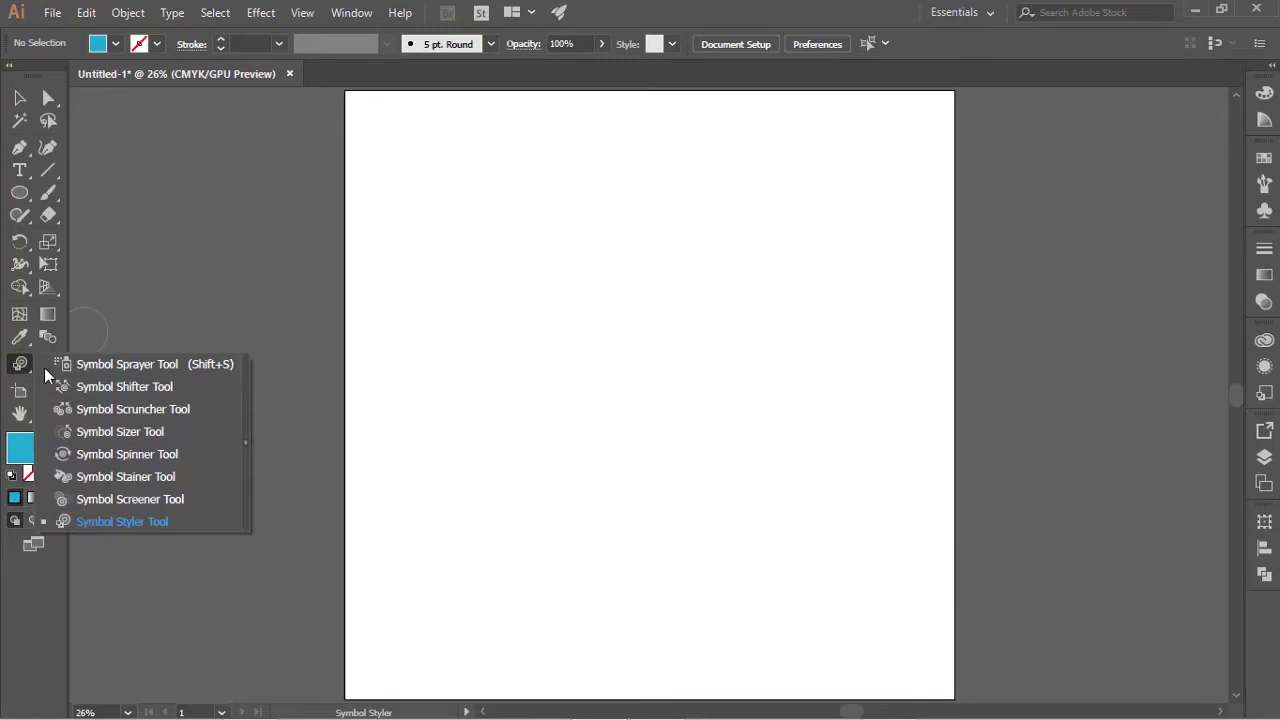
pyautogui.click(246, 445)
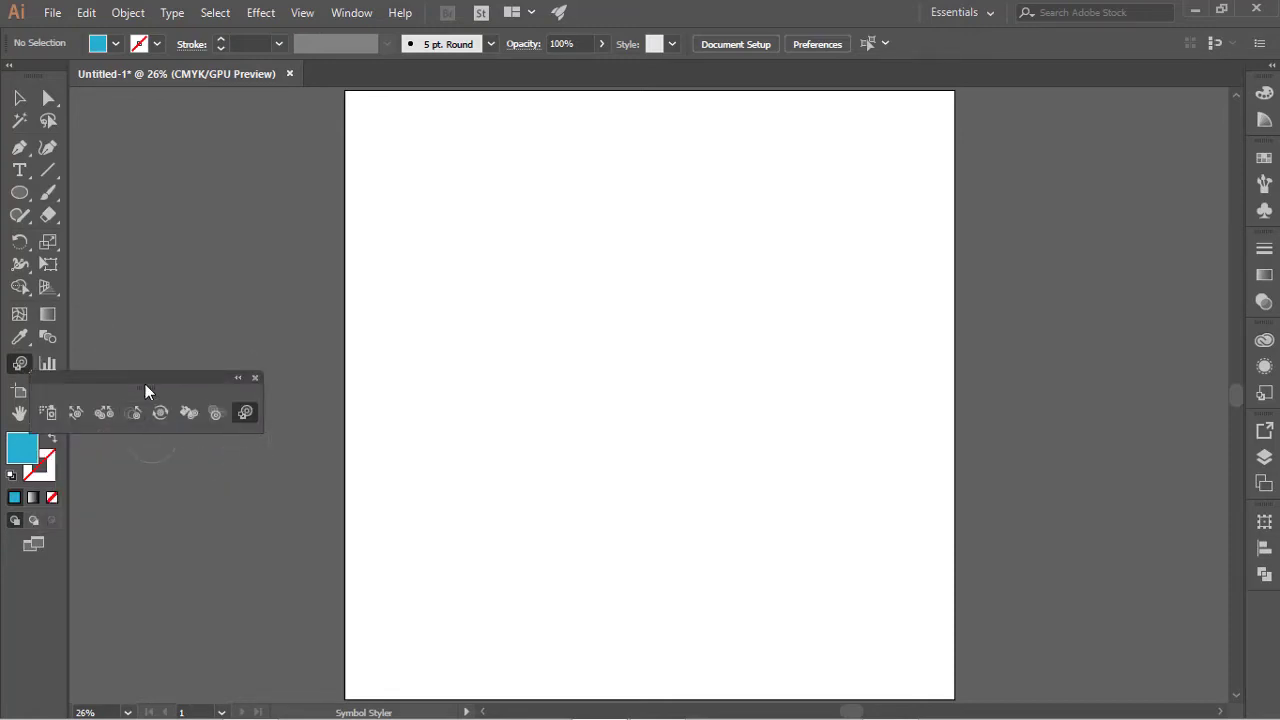
pyautogui.moveTo(145, 380)
pyautogui.mouseDown()
pyautogui.moveTo(229, 222)
pyautogui.moveTo(203, 150)
pyautogui.mouseUp()
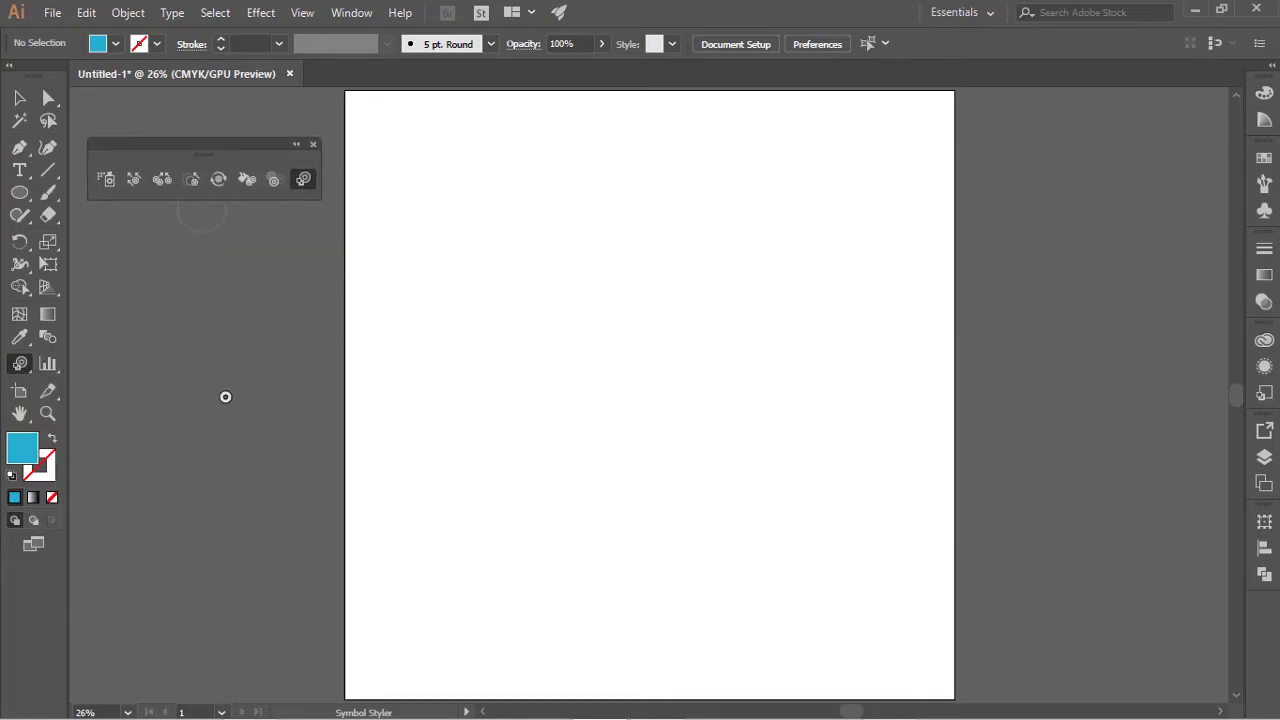
pyautogui.click(19, 97)
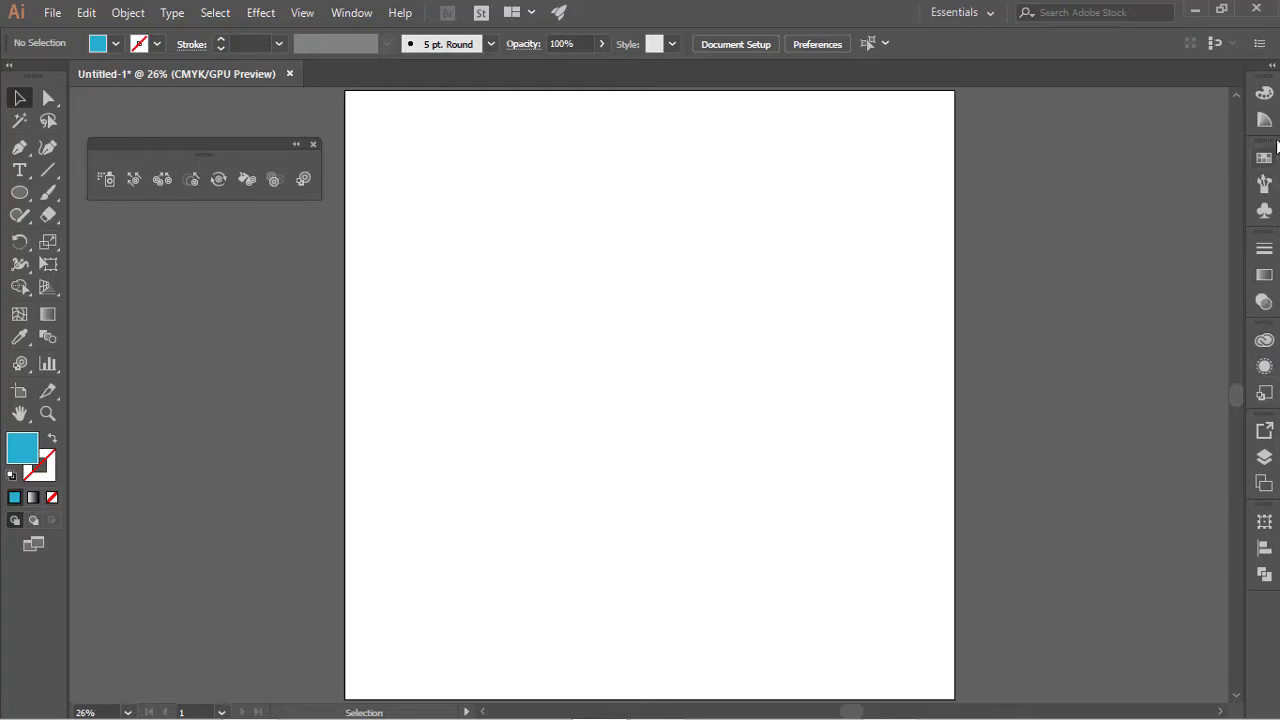
# Float the Symbols library and rearrange the Symbols, Swatches and Brushes panels.
pyautogui.click(1263, 213)
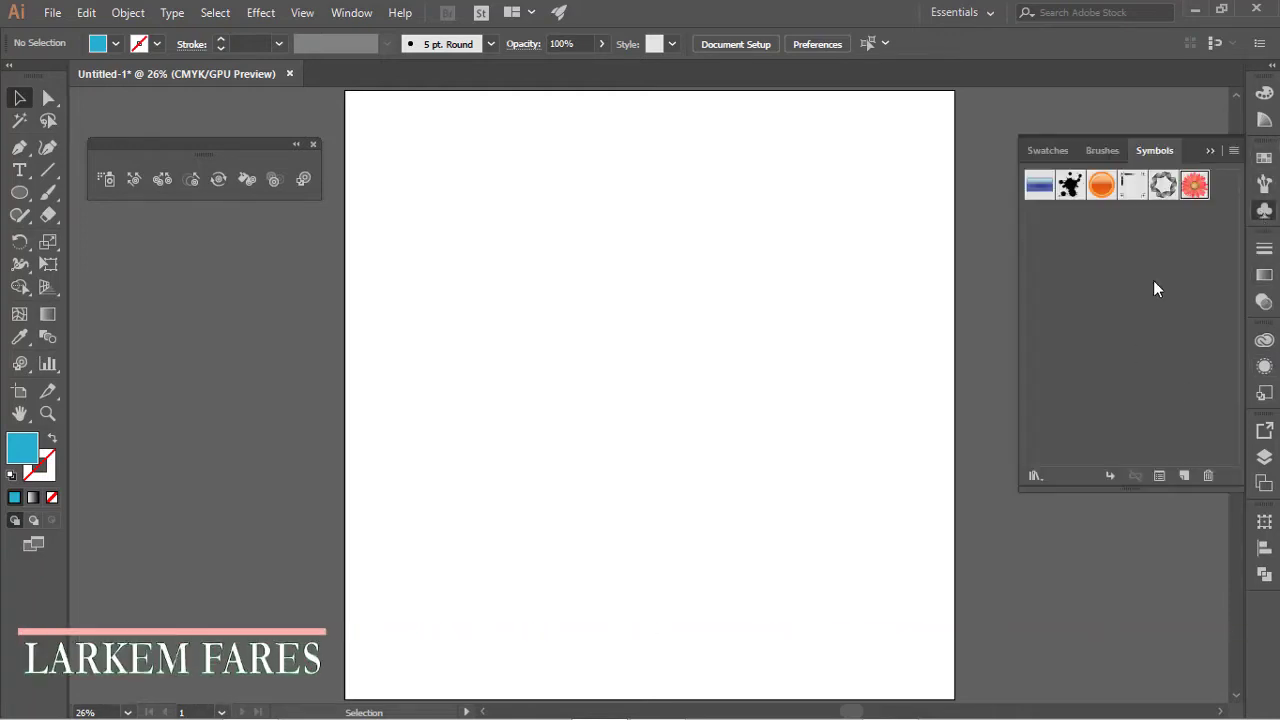
pyautogui.moveTo(1191, 149)
pyautogui.mouseDown()
pyautogui.moveTo(1134, 226)
pyautogui.moveTo(1243, 185)
pyautogui.moveTo(1228, 260)
pyautogui.mouseUp()
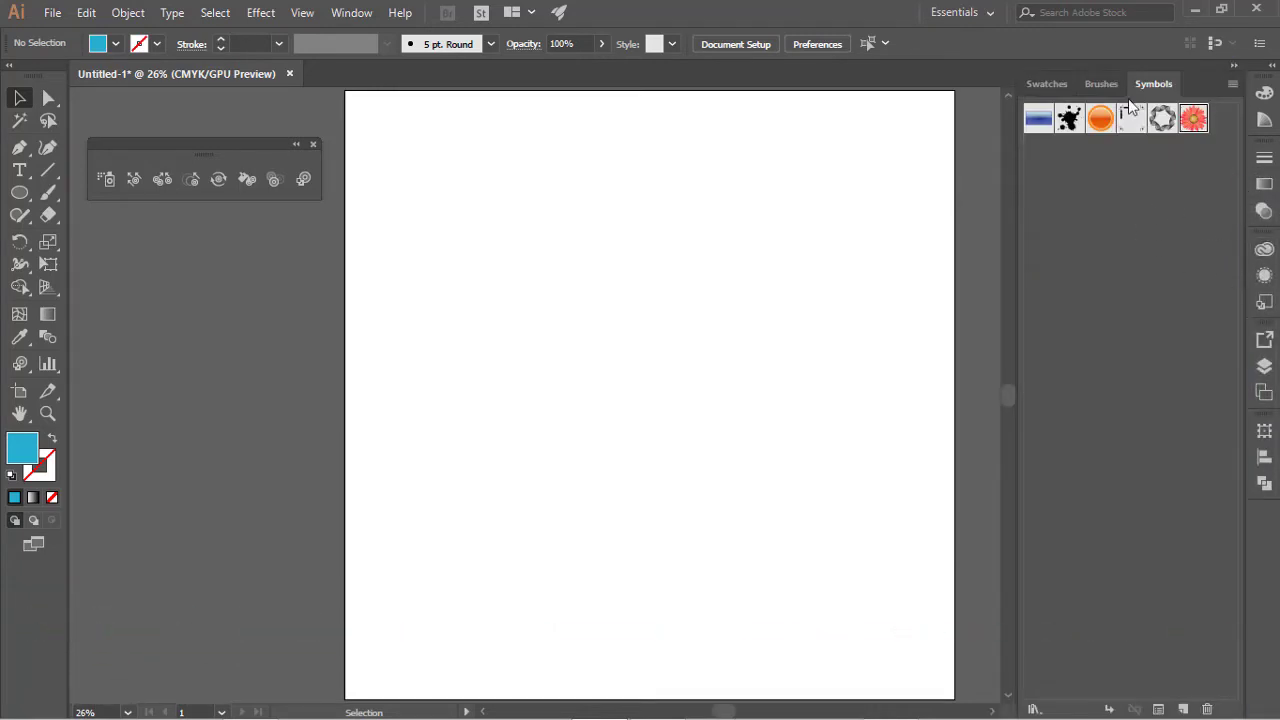
pyautogui.click(1234, 68)
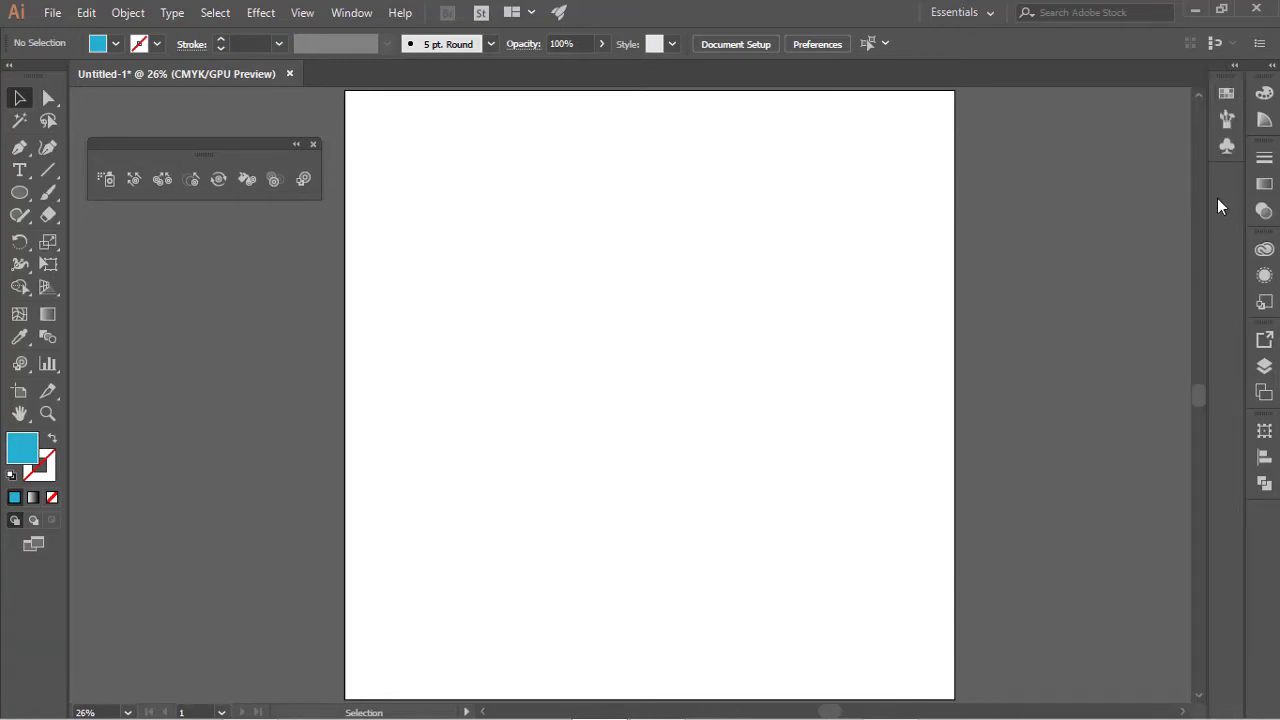
pyautogui.moveTo(1229, 84)
pyautogui.mouseDown()
pyautogui.moveTo(1275, 248)
pyautogui.moveTo(1261, 243)
pyautogui.mouseUp()
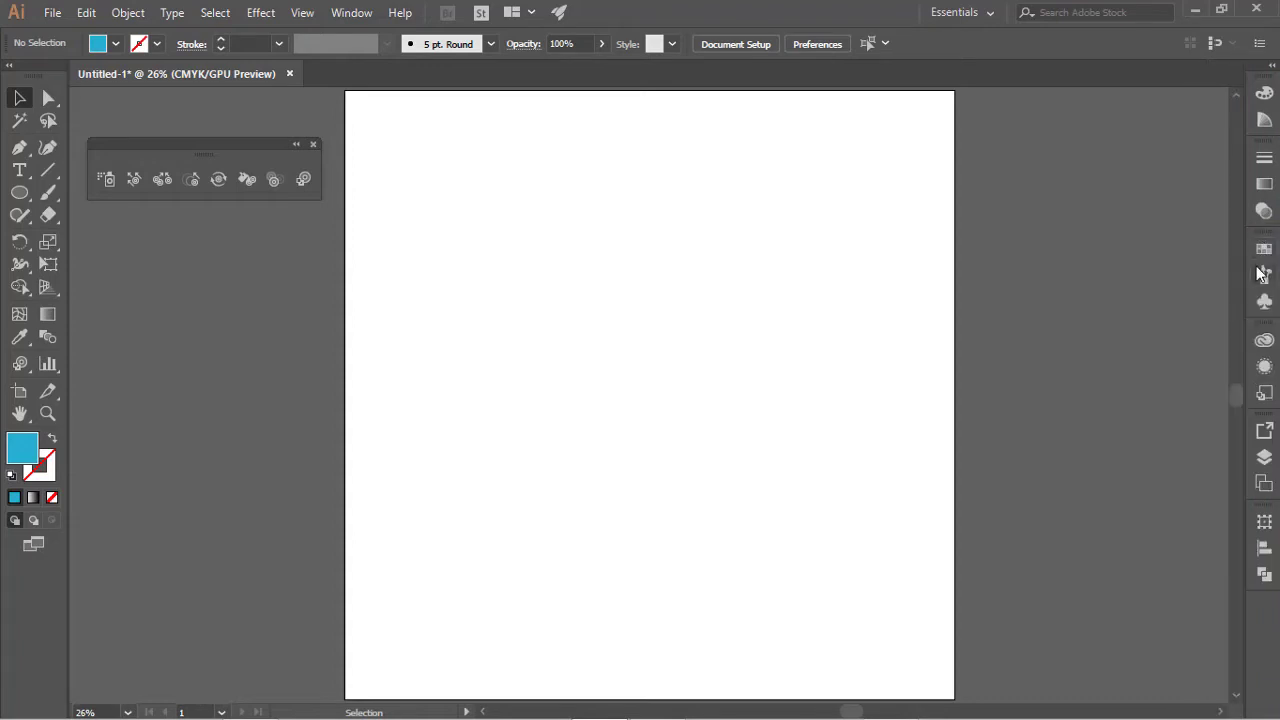
# Show the Symbols panel from the Window menu with its six default symbols.
pyautogui.click(351, 12)
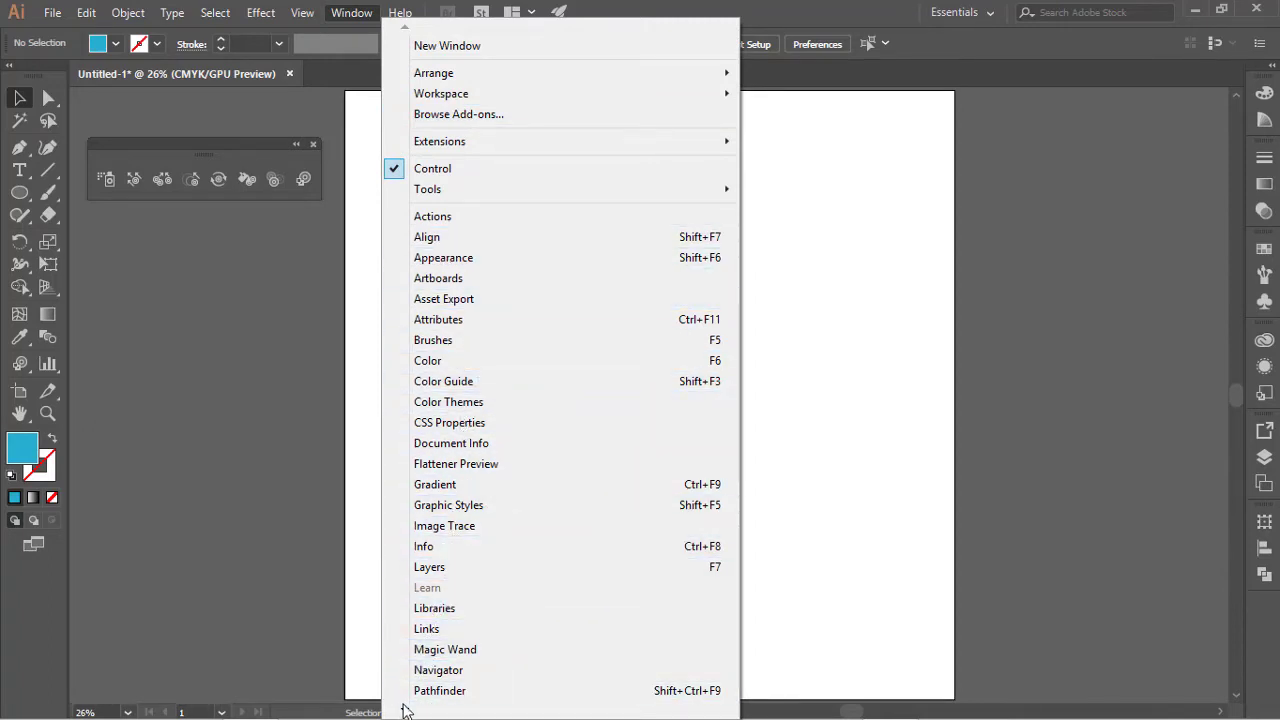
pyautogui.moveTo(404, 709)
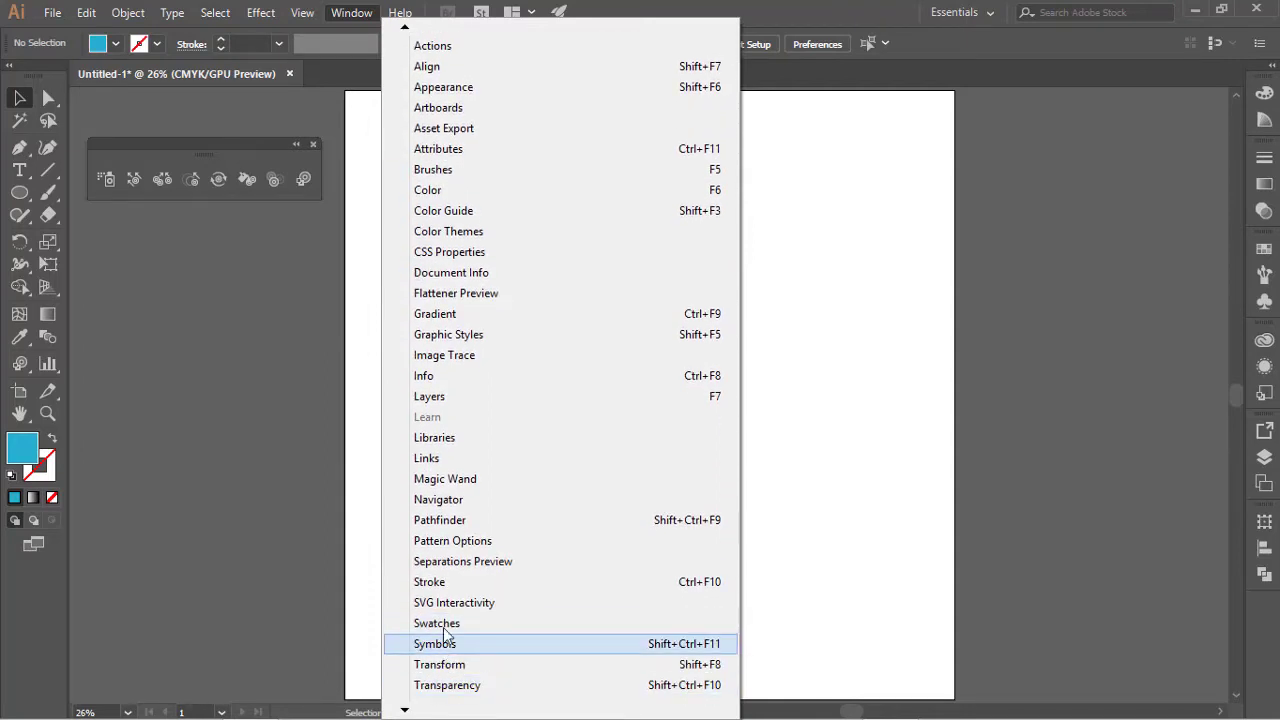
pyautogui.click(449, 648)
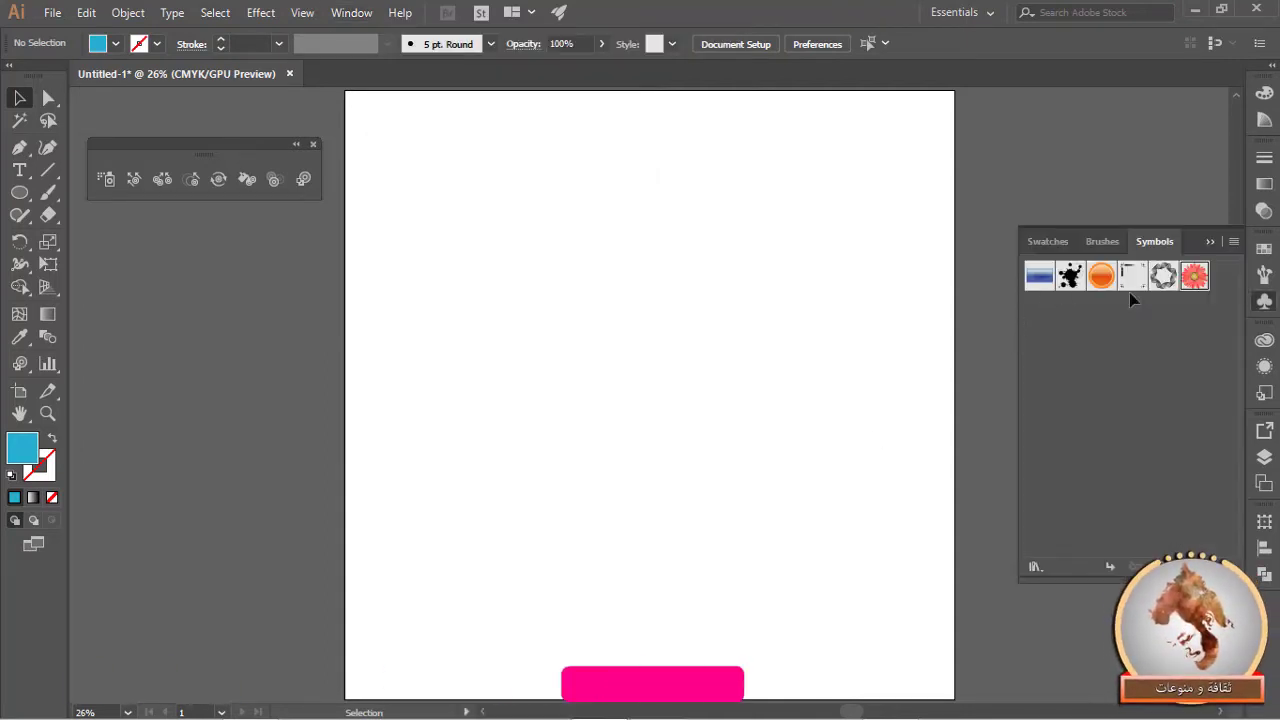
pyautogui.click(1264, 300)
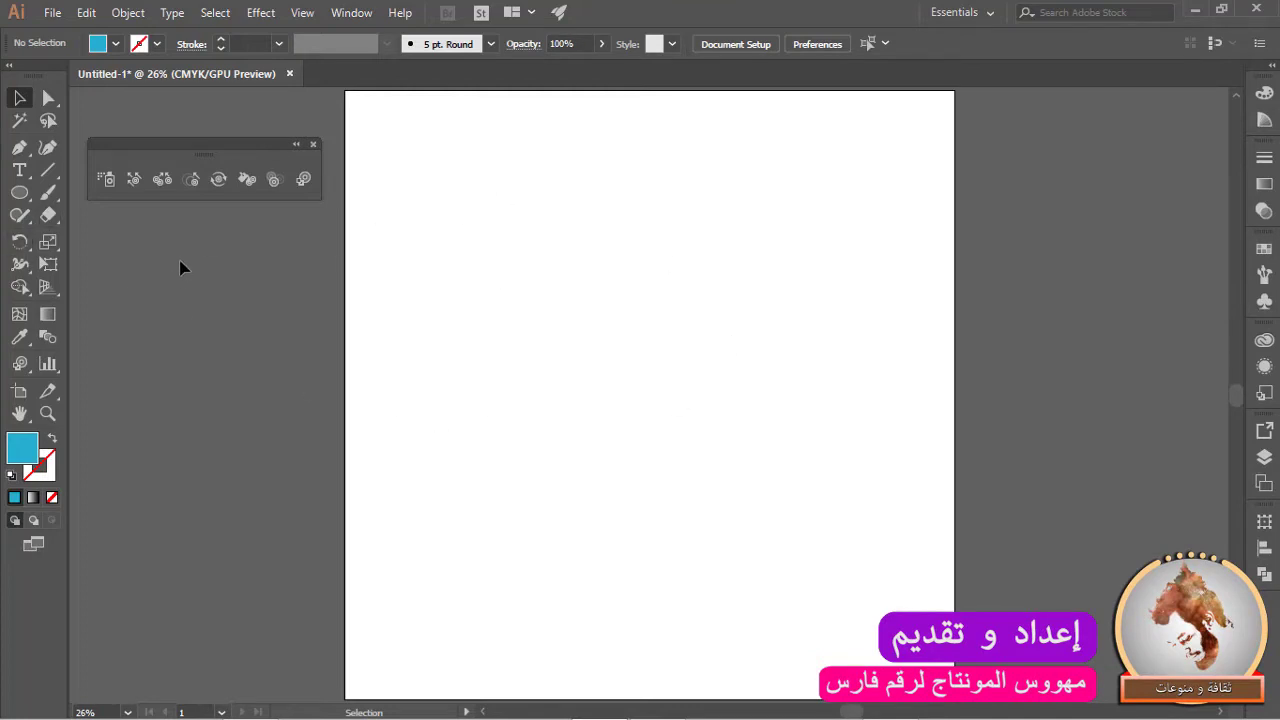
pyautogui.click(1264, 301)
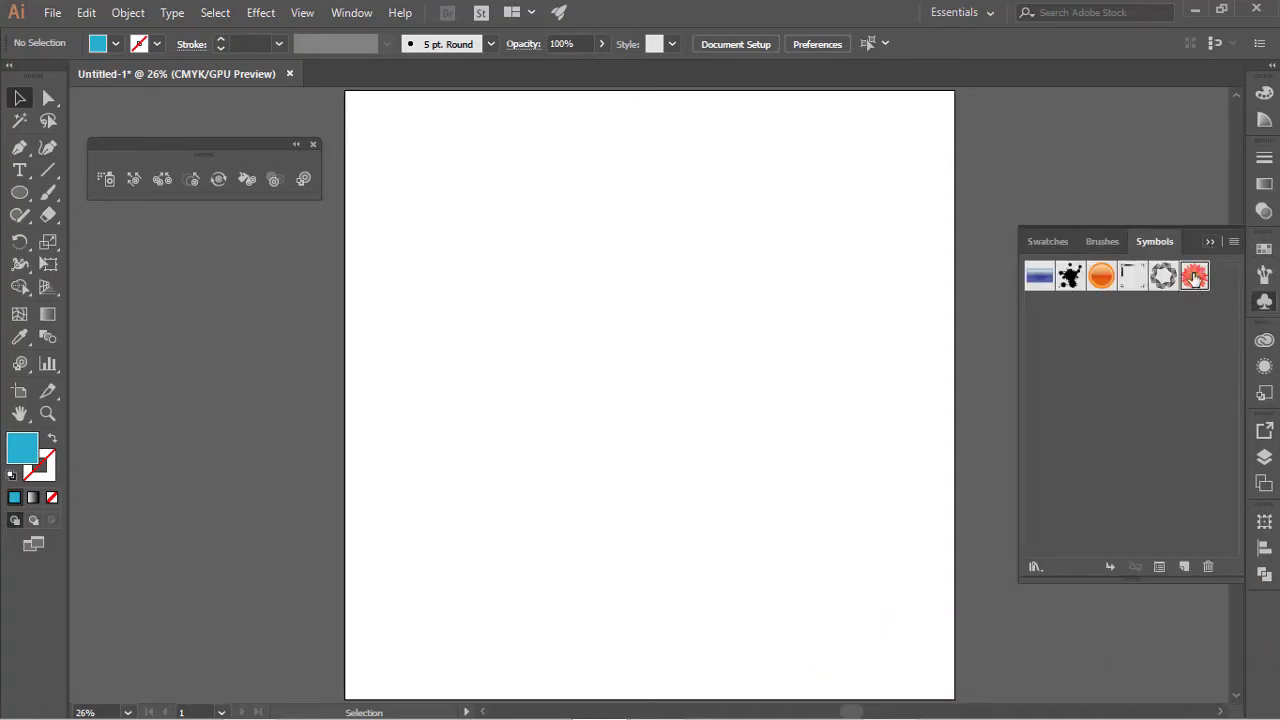
# Place a single Gerbera flower with the Symbol Sprayer and zoom to 100% on it.
pyautogui.click(108, 179)
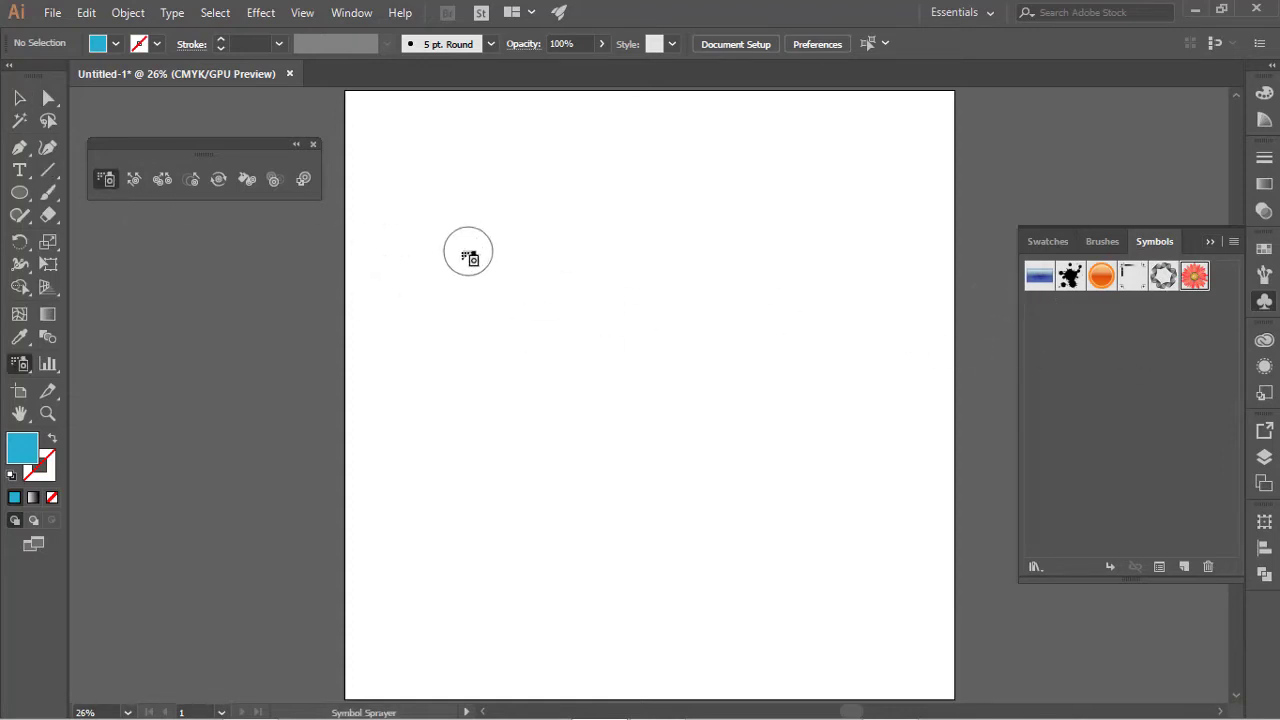
pyautogui.click(515, 281)
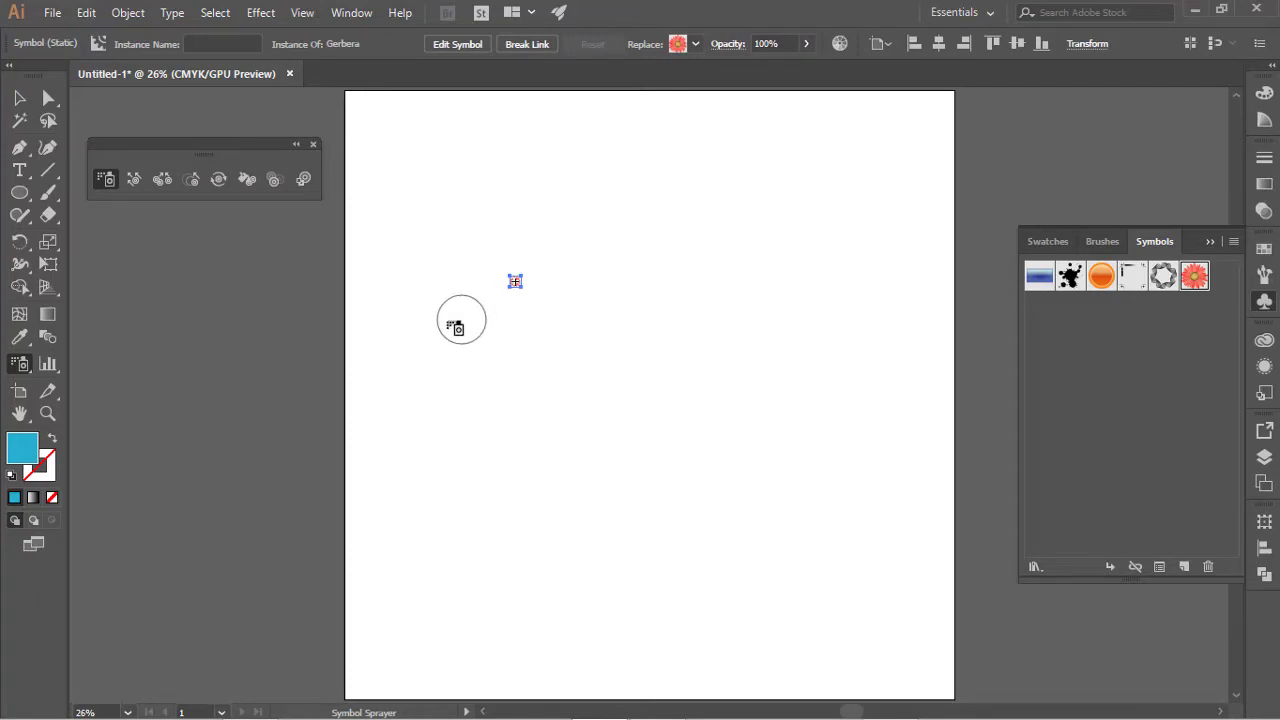
pyautogui.click(19, 97)
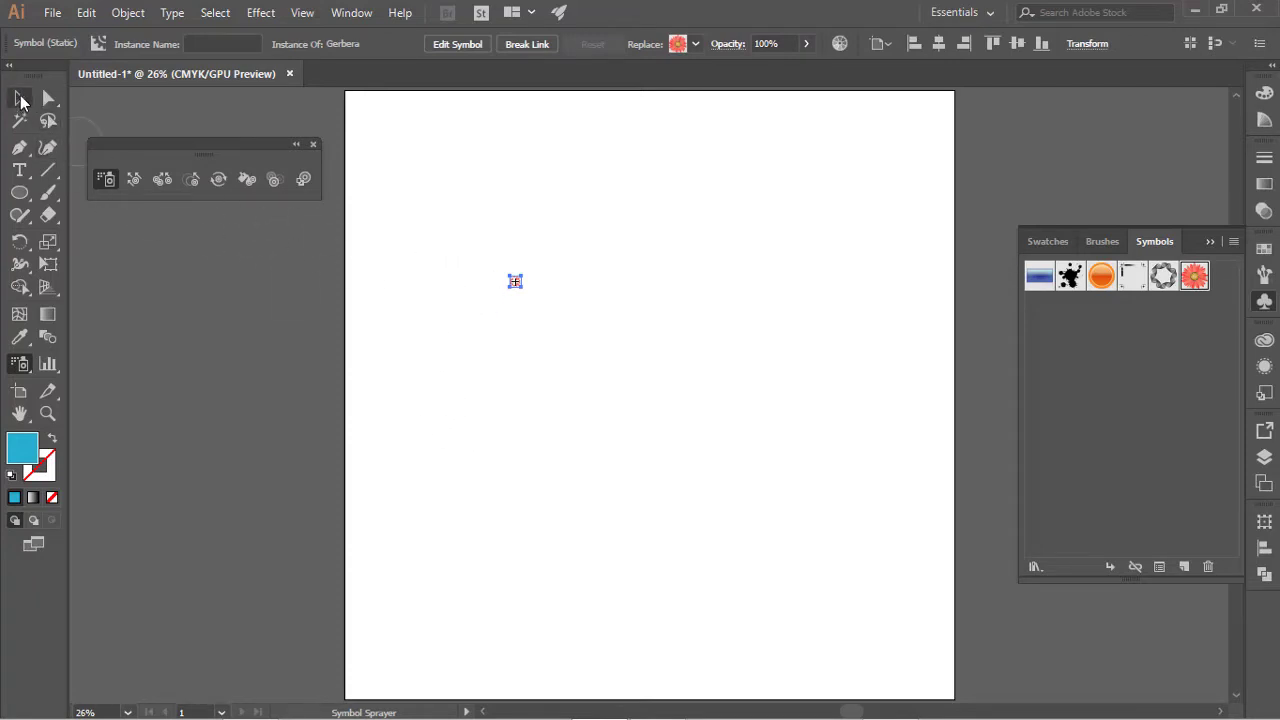
pyautogui.hotkey('ctrl', '=')
pyautogui.hotkey('ctrl', '=')
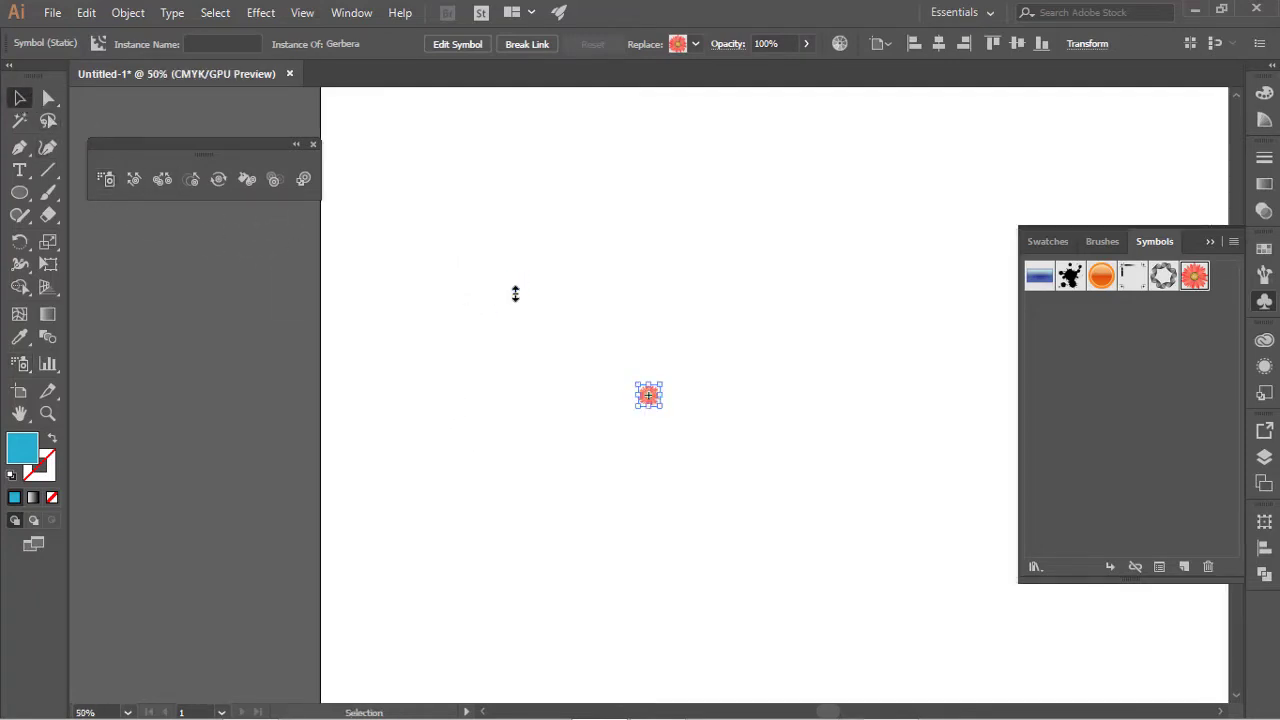
pyautogui.hscroll(3, 560, 390)
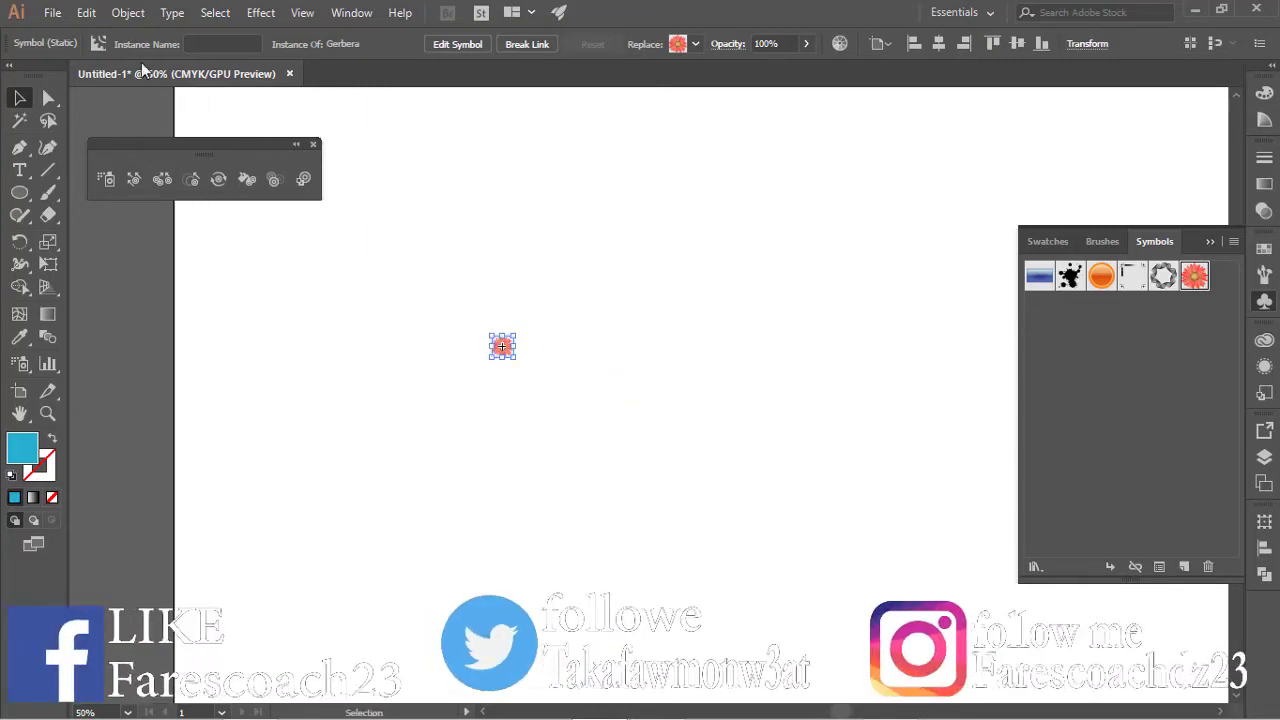
pyautogui.hotkey('ctrl', '0')
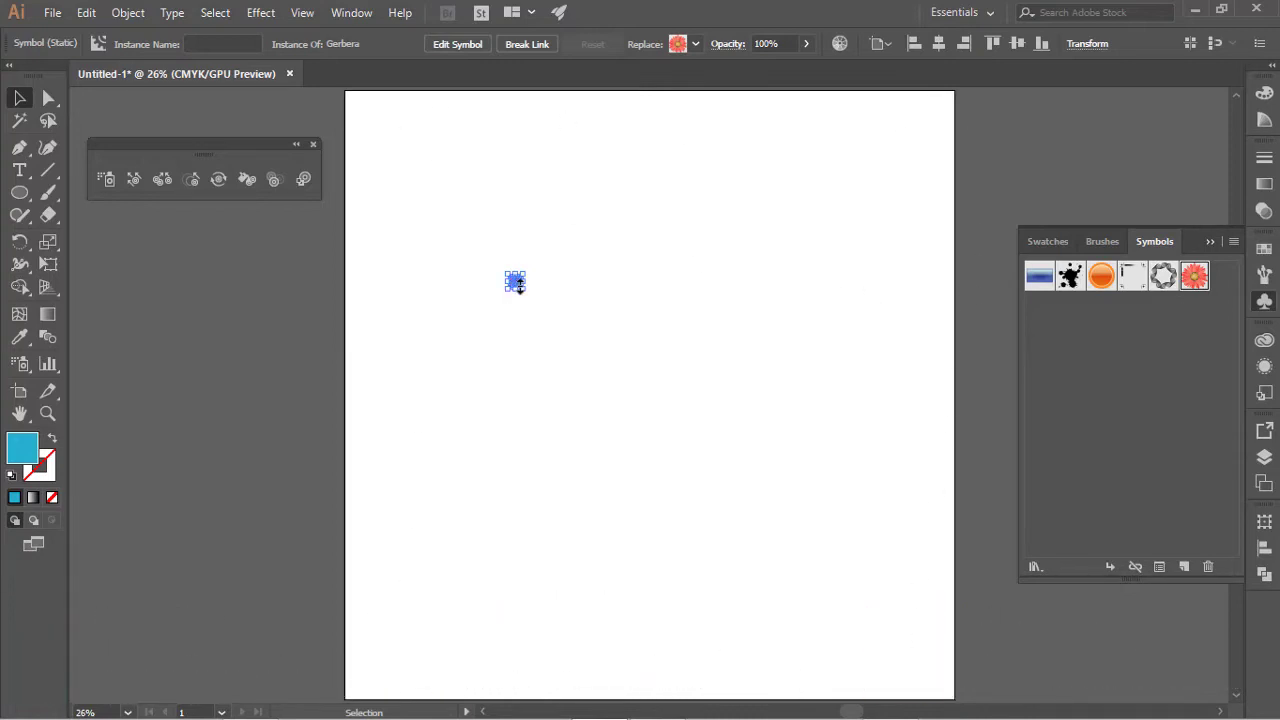
pyautogui.hotkey('ctrl', '1')
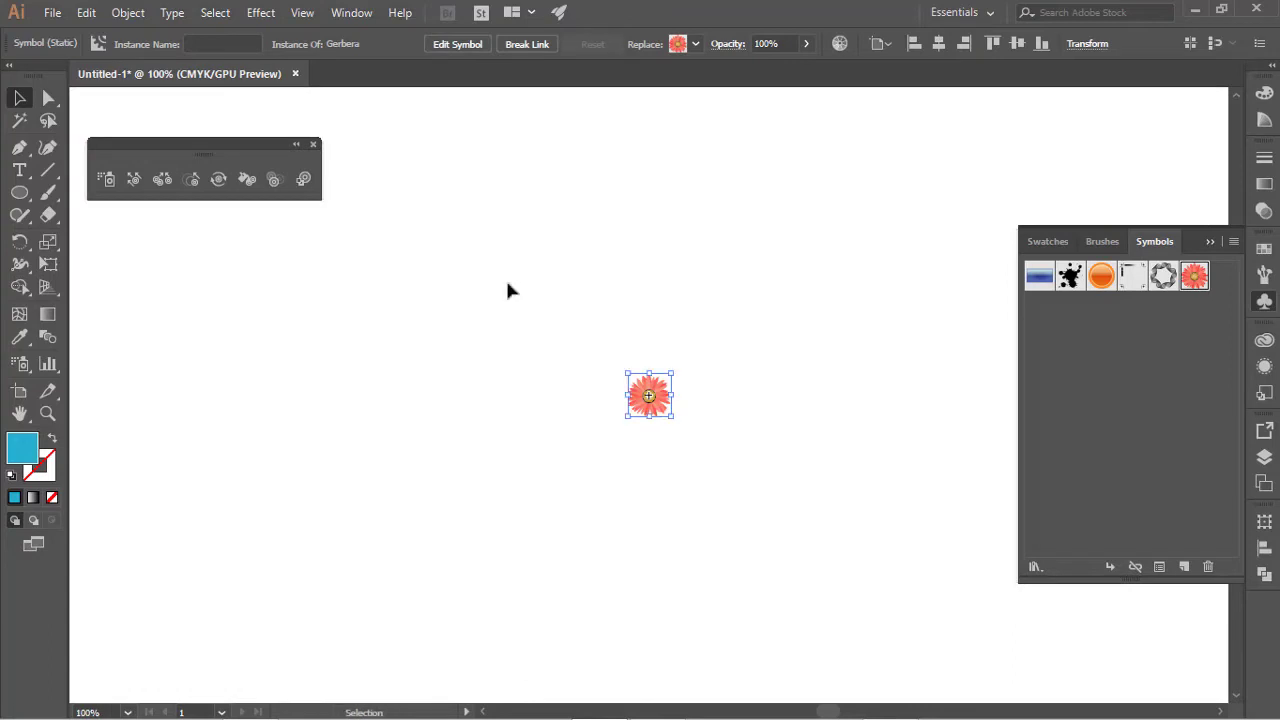
# Spray a cluster of Gerbera flowers, then select and delete it to clear the artboard.
pyautogui.doubleClick(641, 400)
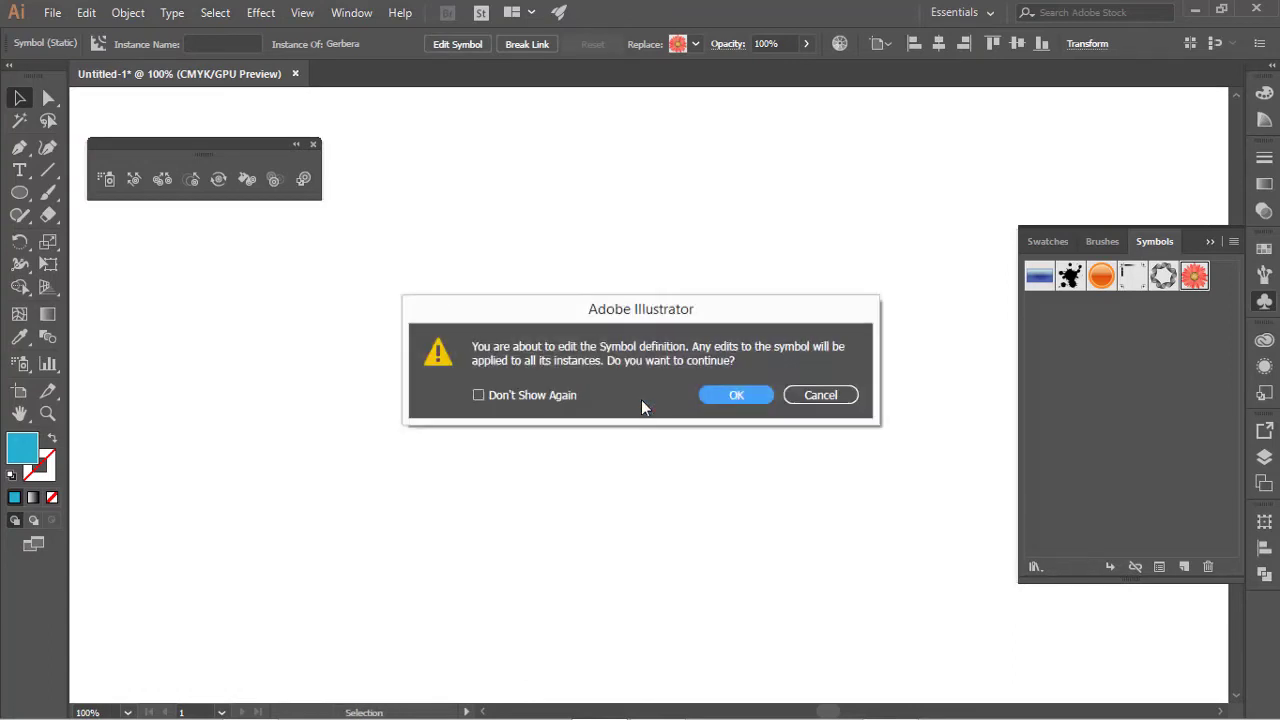
pyautogui.click(740, 392)
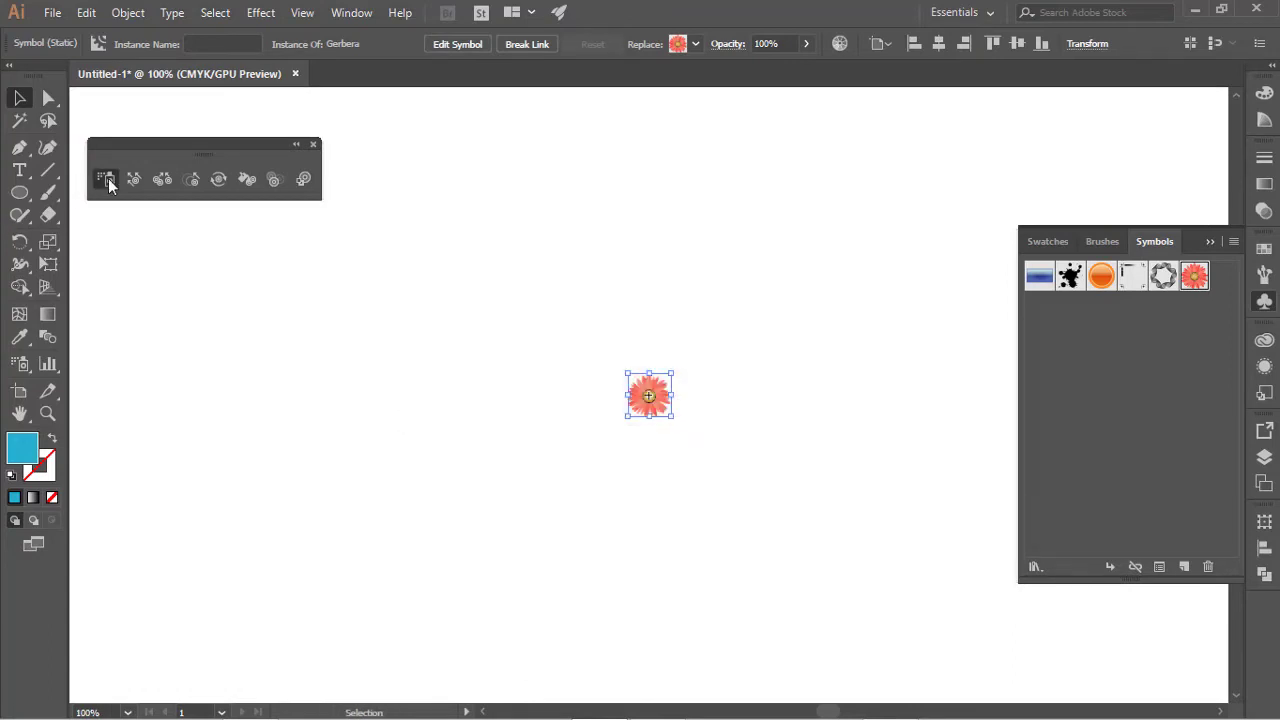
pyautogui.click(106, 180)
pyautogui.click(645, 400)
pyautogui.moveTo(645, 400); pyautogui.dragTo(650, 400)
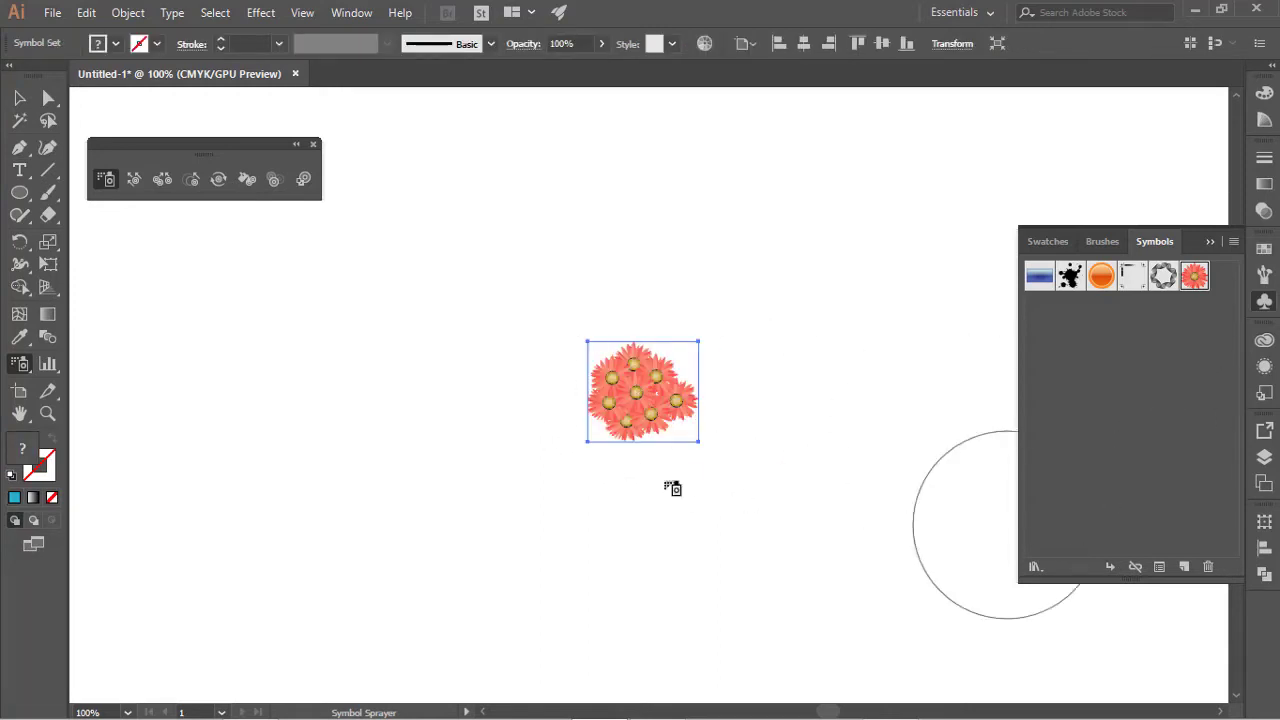
pyautogui.click(19, 98)
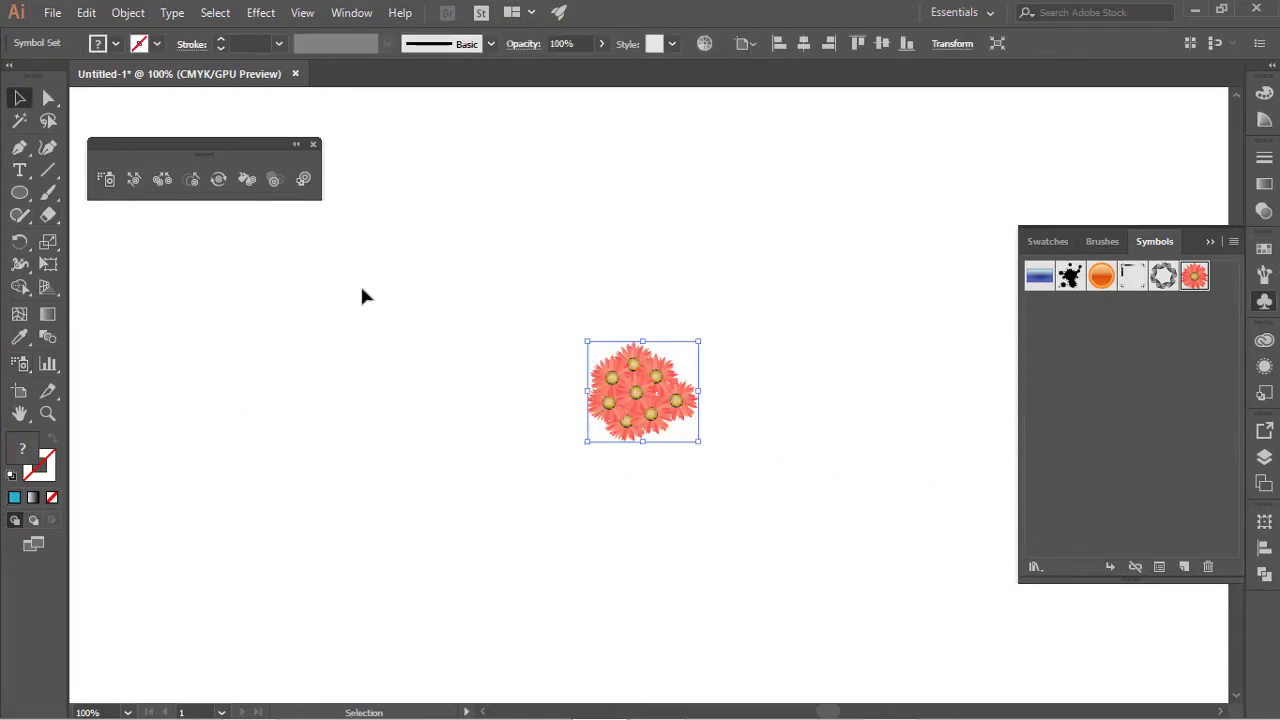
pyautogui.press('Delete')
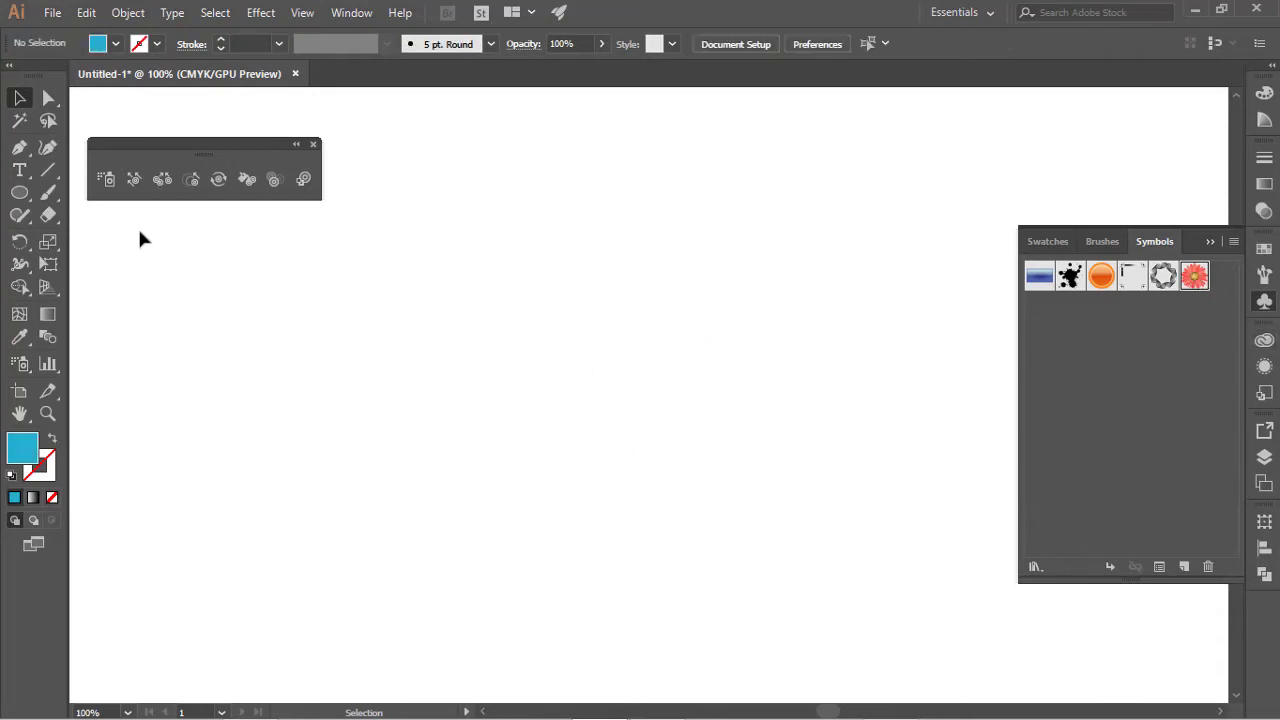
# Drag a Gerbera from the Symbols panel, enlarge it to about 255 px, and move it upper left.
pyautogui.click(105, 179)
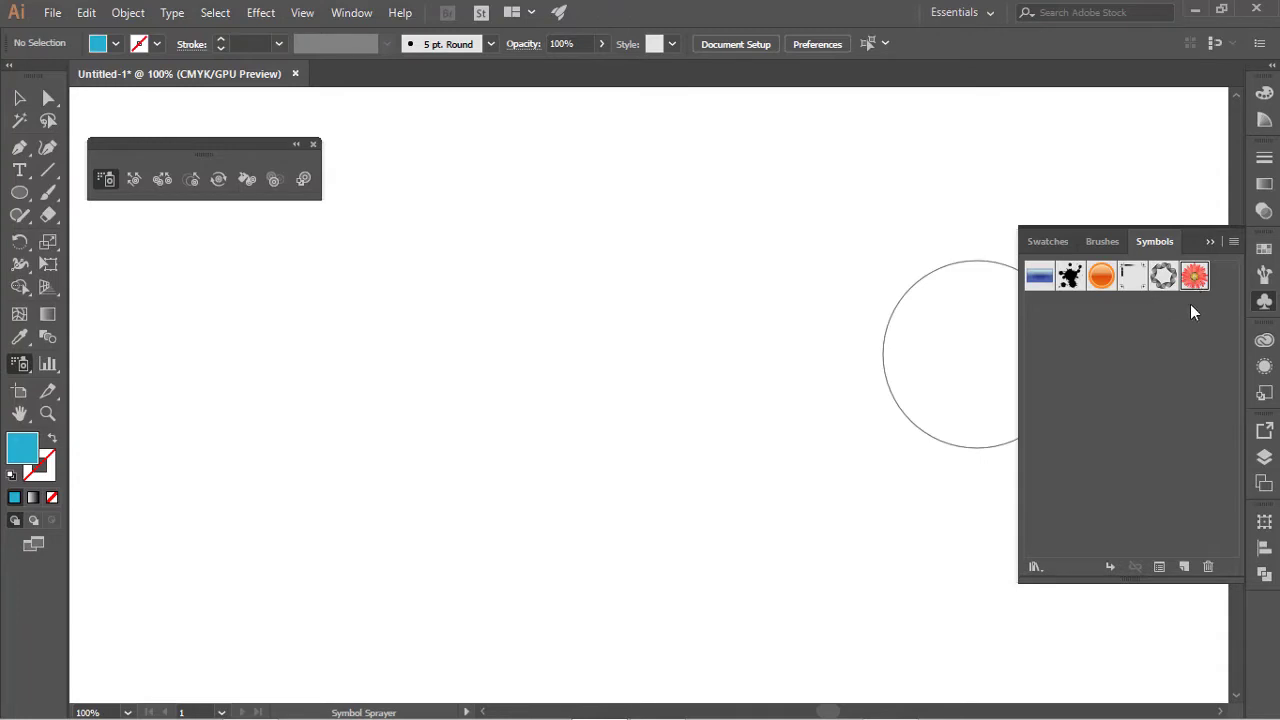
pyautogui.moveTo(1195, 278); pyautogui.dragTo(620, 456)
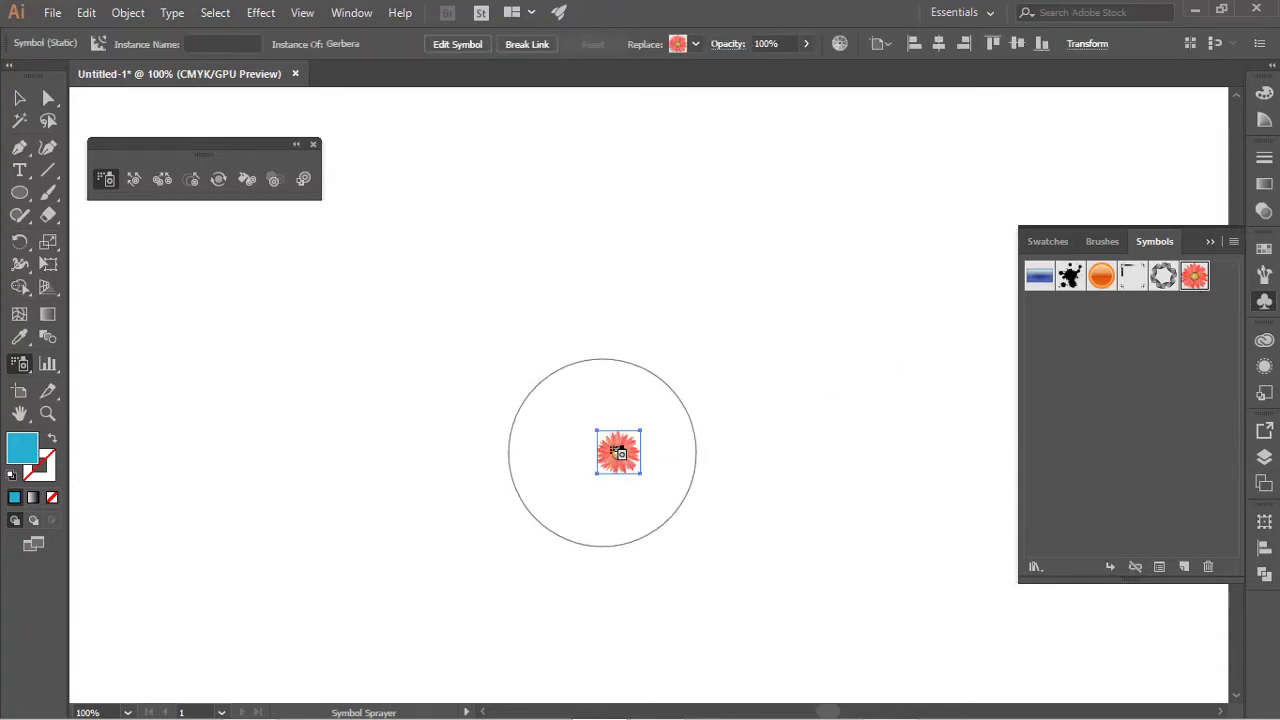
pyautogui.click(19, 98)
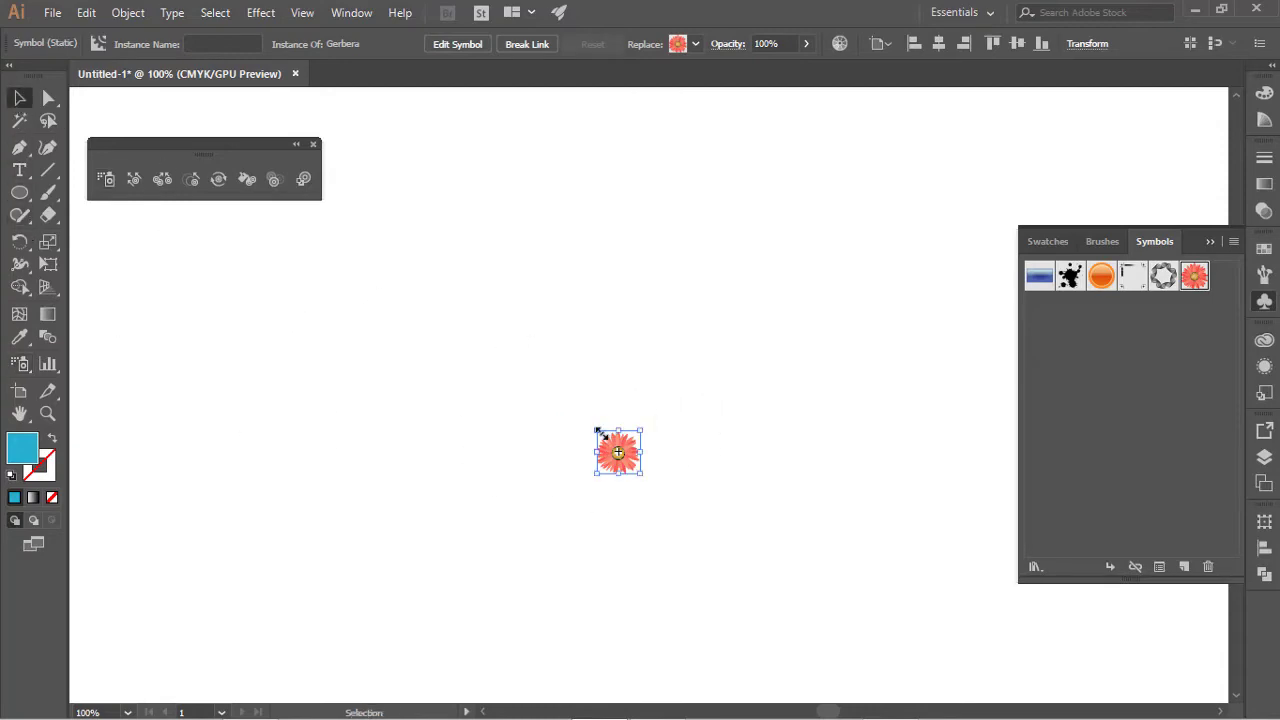
pyautogui.moveTo(641, 429); pyautogui.dragTo(889, 286)
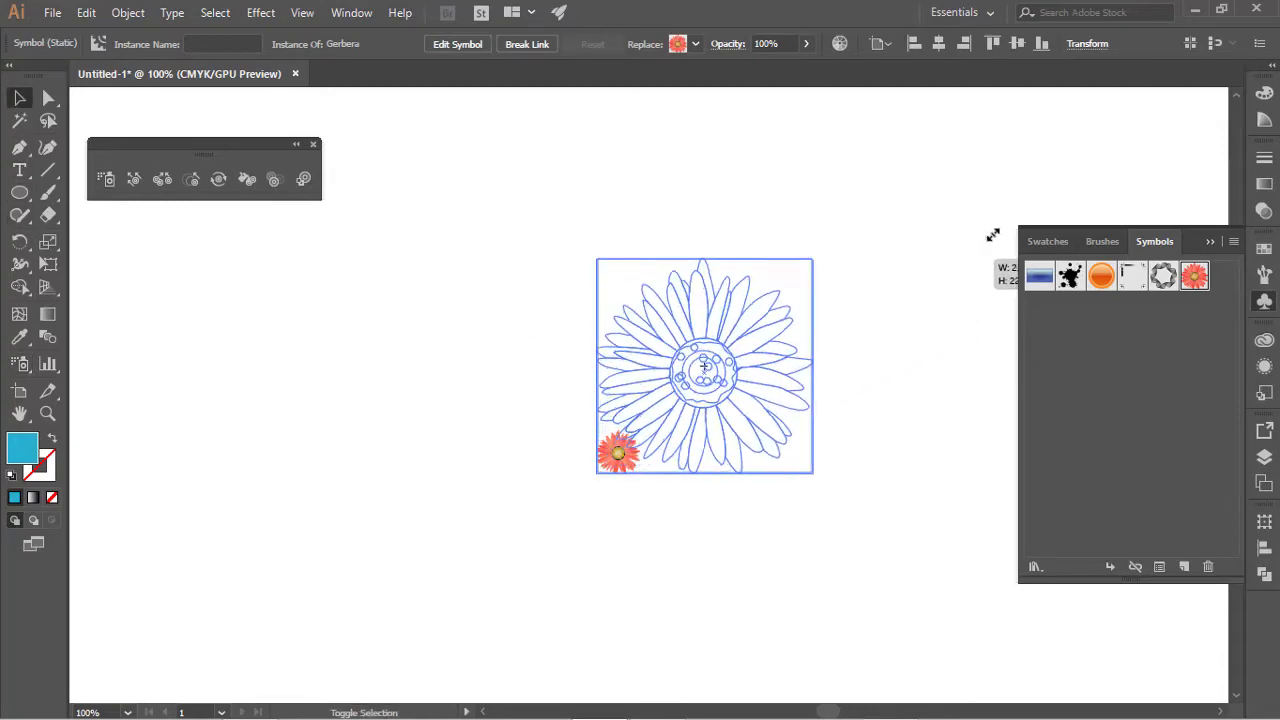
pyautogui.moveTo(680, 352)
pyautogui.mouseDown()
pyautogui.moveTo(600, 386)
pyautogui.moveTo(612, 400)
pyautogui.moveTo(554, 404)
pyautogui.mouseUp()
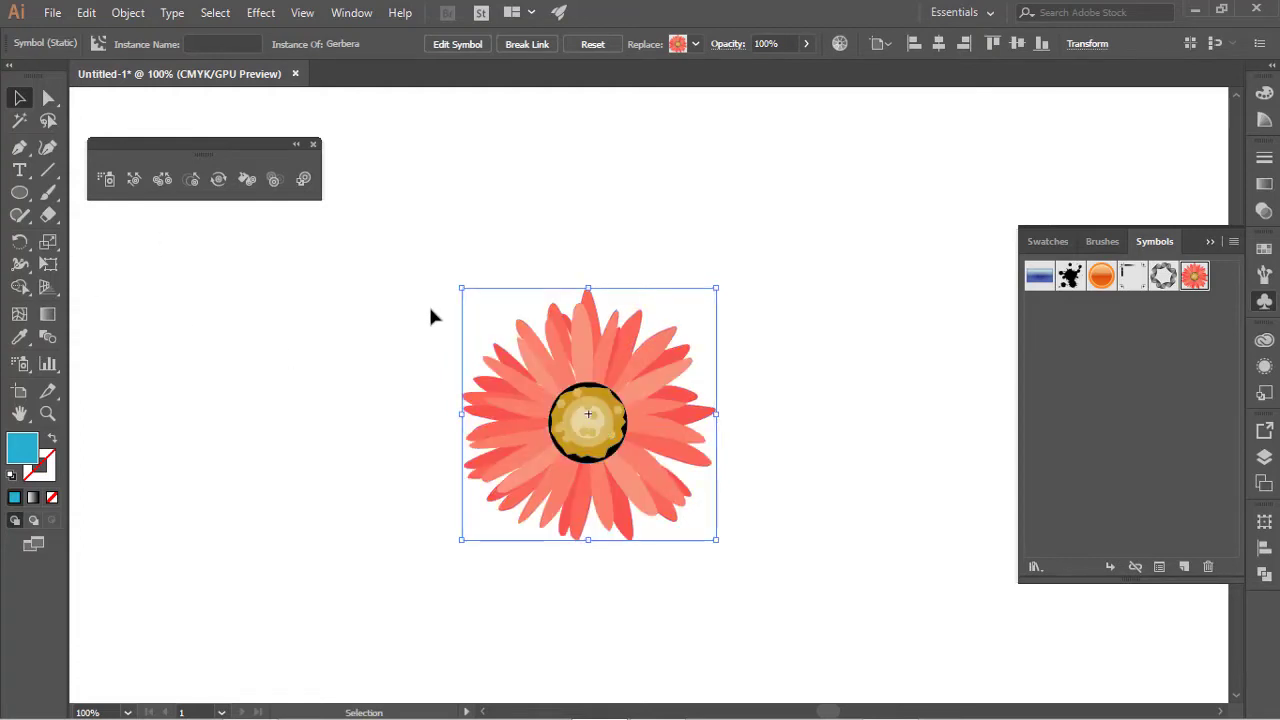
pyautogui.hotkey('ctrl', '0')
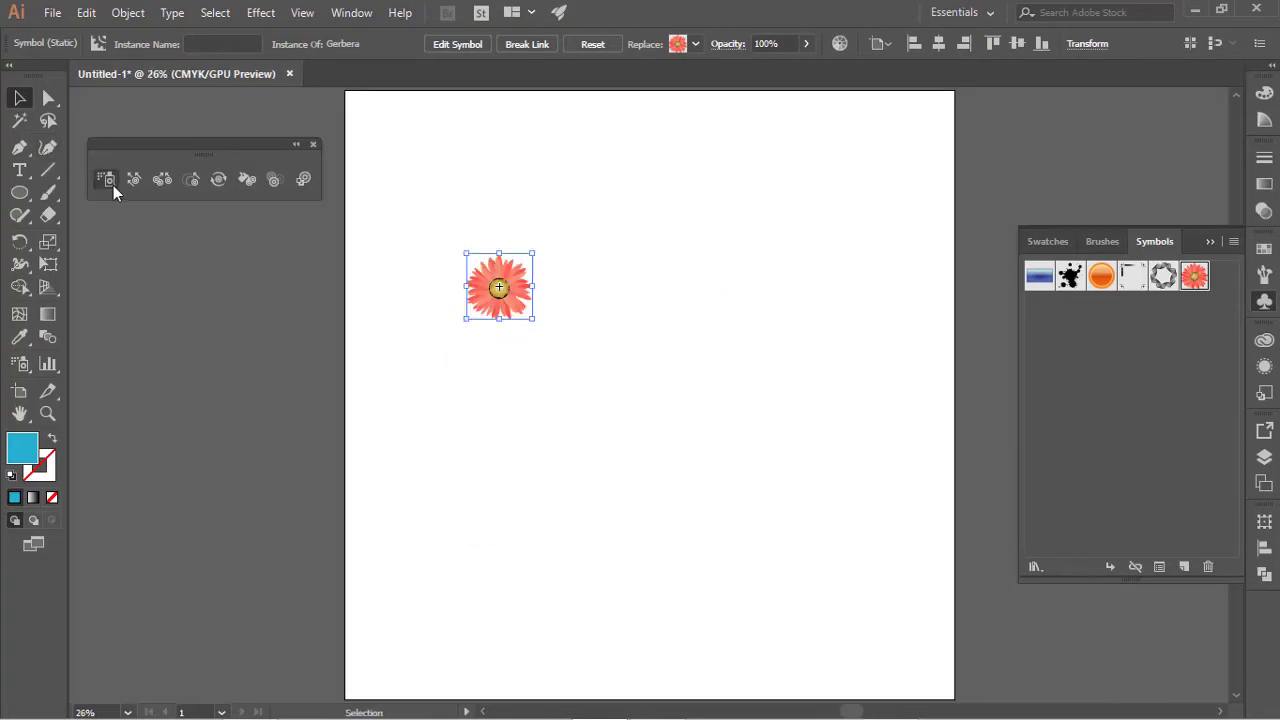
# Spray six Gerbera flowers around the artboard, then undo them.
pyautogui.click(107, 180)
pyautogui.click(667, 404)
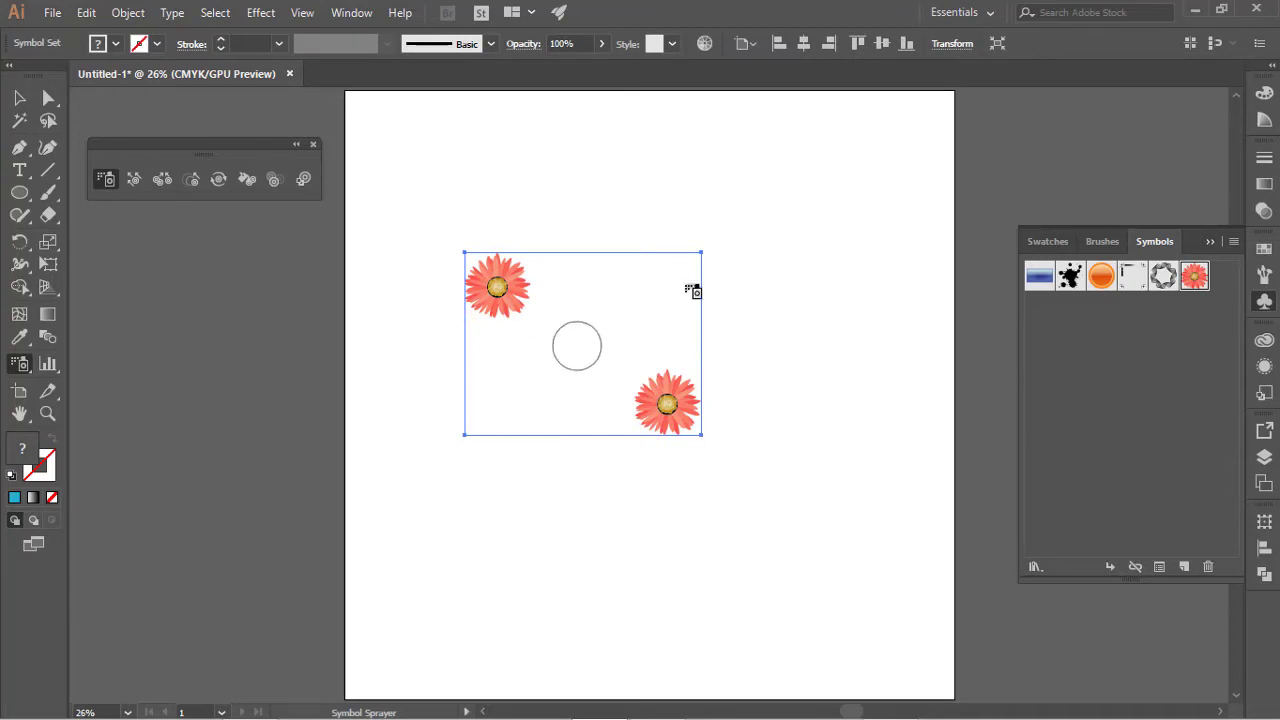
pyautogui.click(715, 208)
pyautogui.click(892, 358)
pyautogui.click(794, 527)
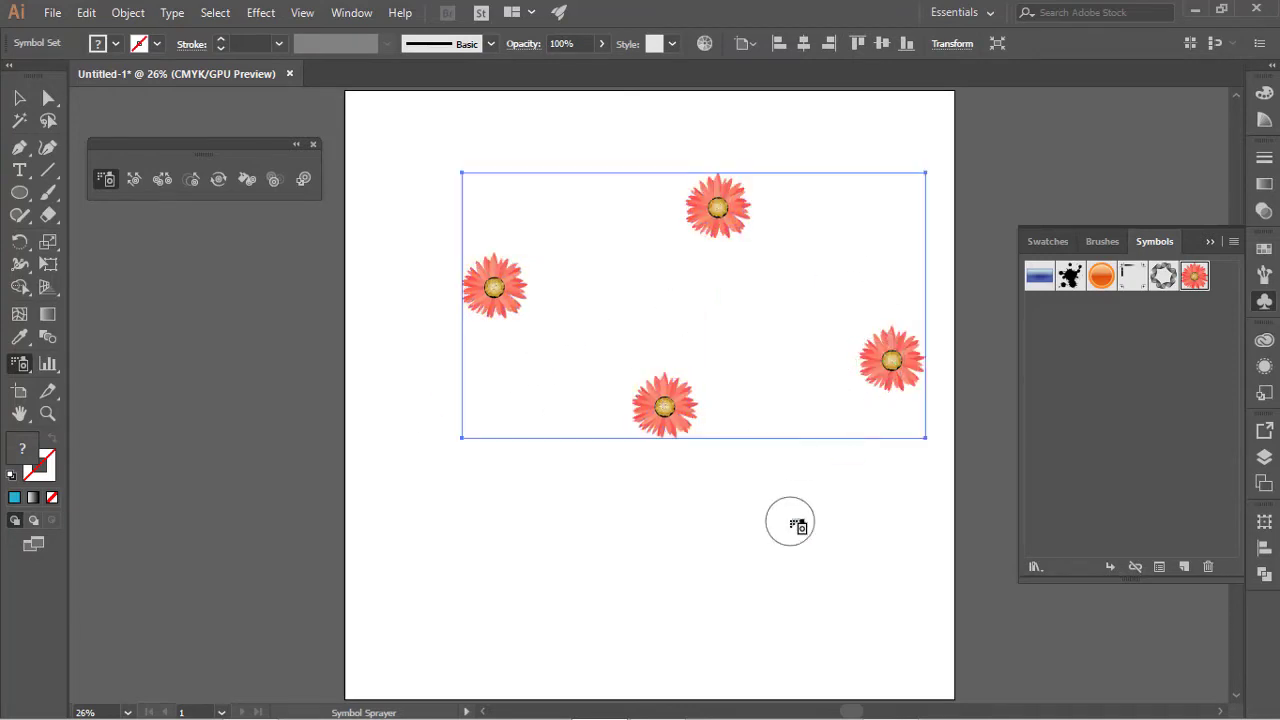
pyautogui.click(530, 615)
pyautogui.click(409, 474)
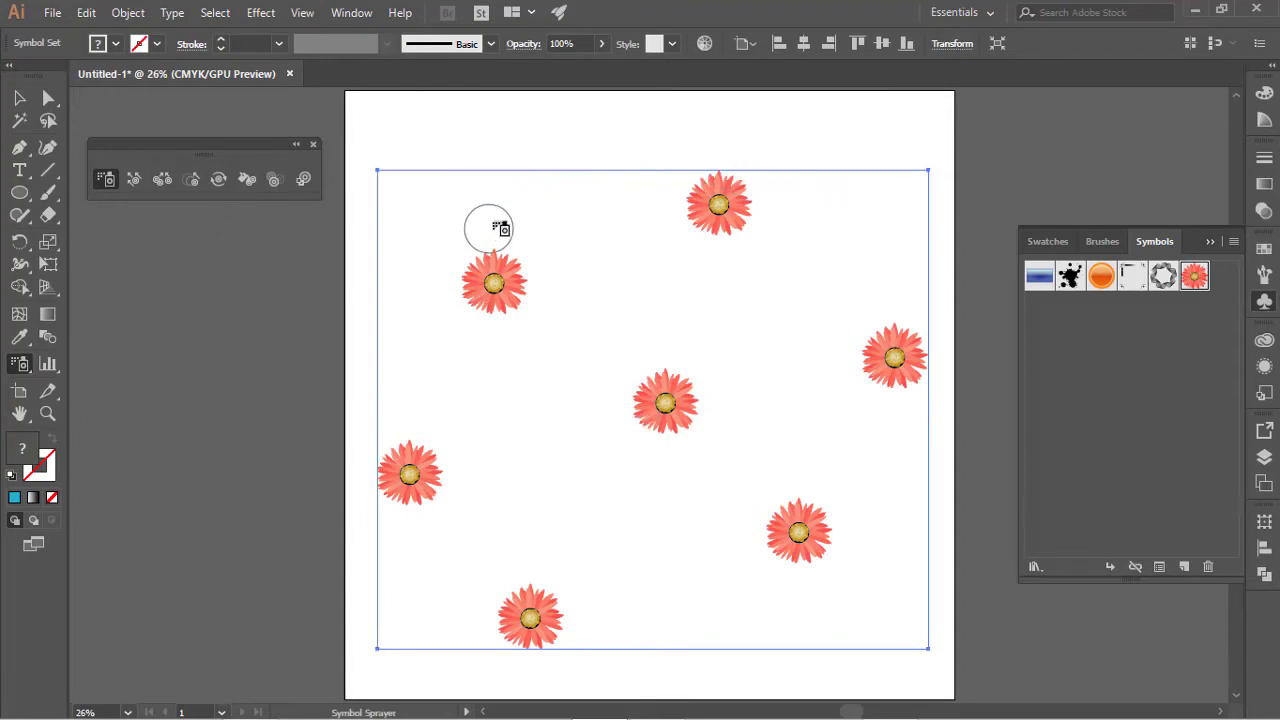
pyautogui.hotkey('ctrl', 'z')
pyautogui.hotkey('ctrl', 'z')
pyautogui.hotkey('ctrl', 'z')
pyautogui.hotkey('ctrl', 'z')
pyautogui.hotkey('ctrl', 'z')
pyautogui.hotkey('ctrl', 'z')
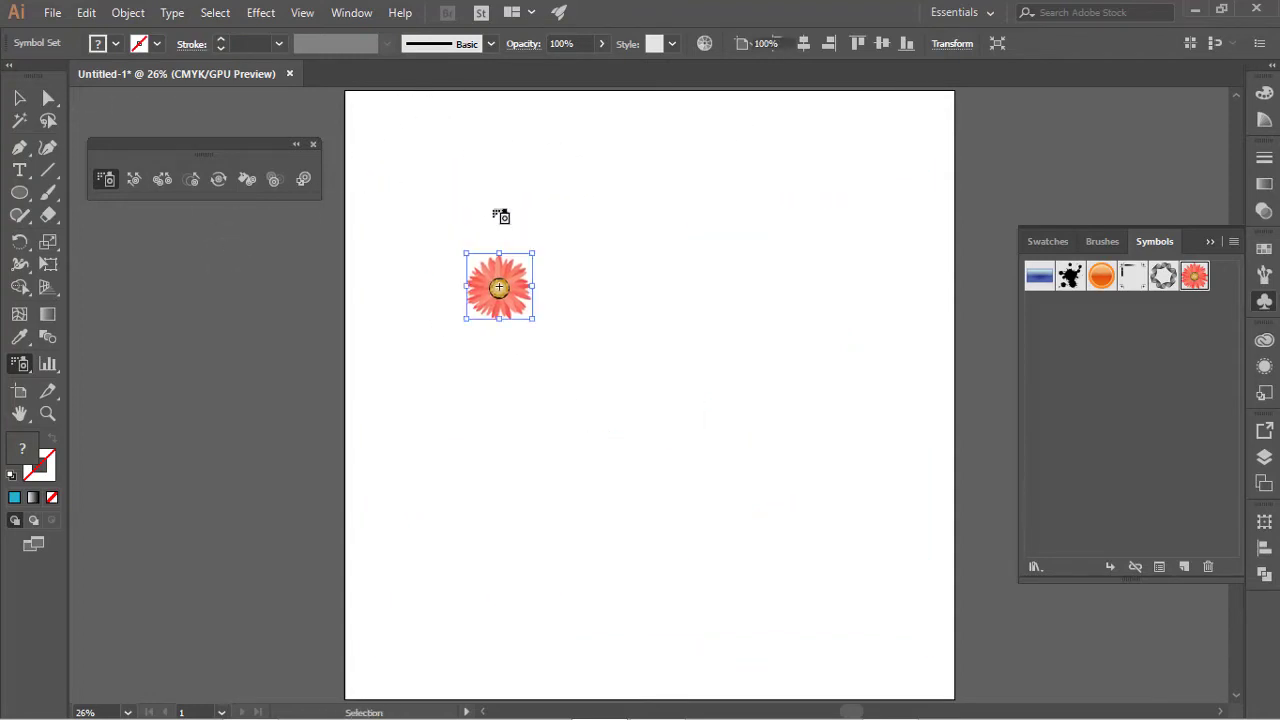
pyautogui.hotkey('ctrl', 'z')
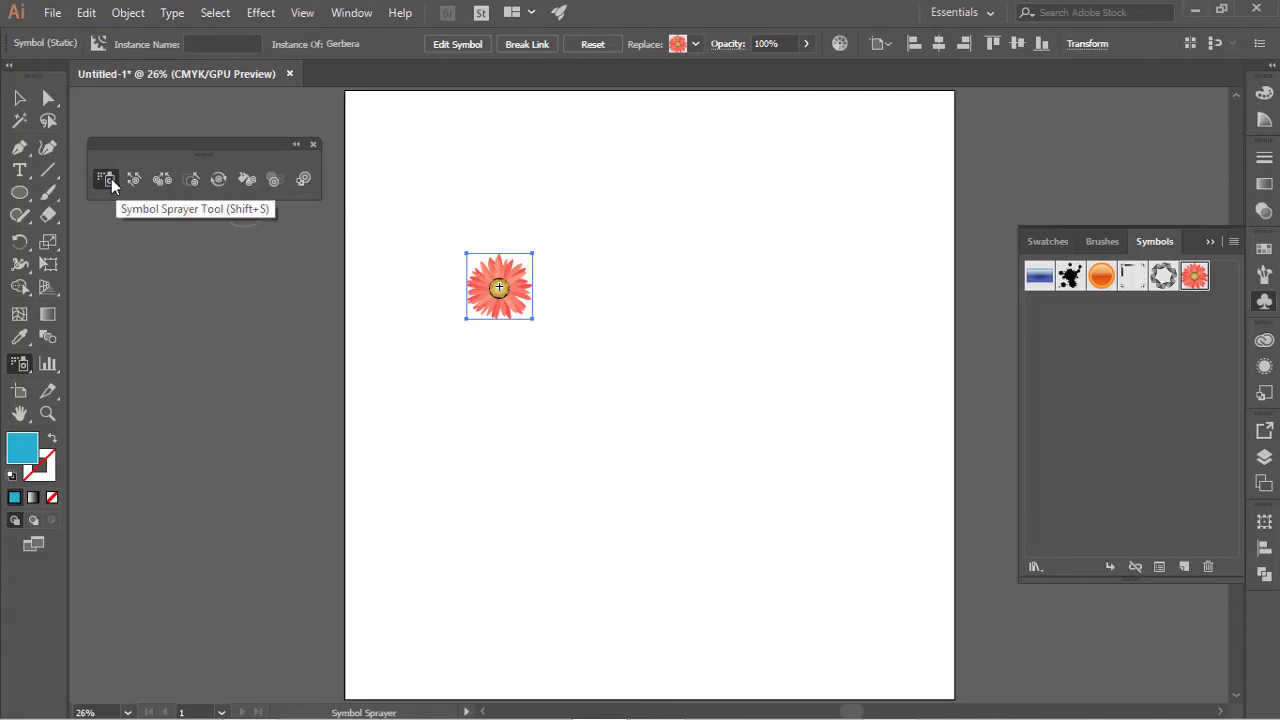
# Try spraying Gerberas across the upper and lower artboard, undoing each attempt.
pyautogui.moveTo(586, 271); pyautogui.dragTo(822, 311)
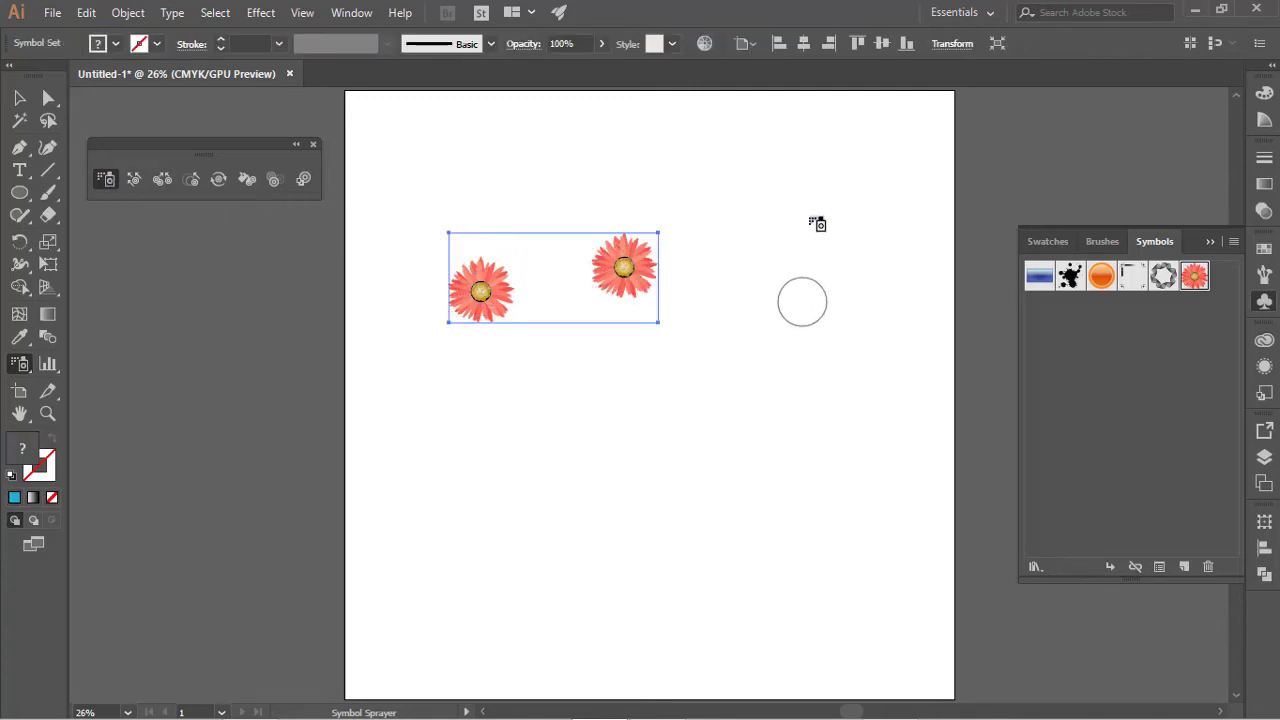
pyautogui.click(826, 371)
pyautogui.click(511, 491)
pyautogui.click(780, 553)
pyautogui.click(898, 655)
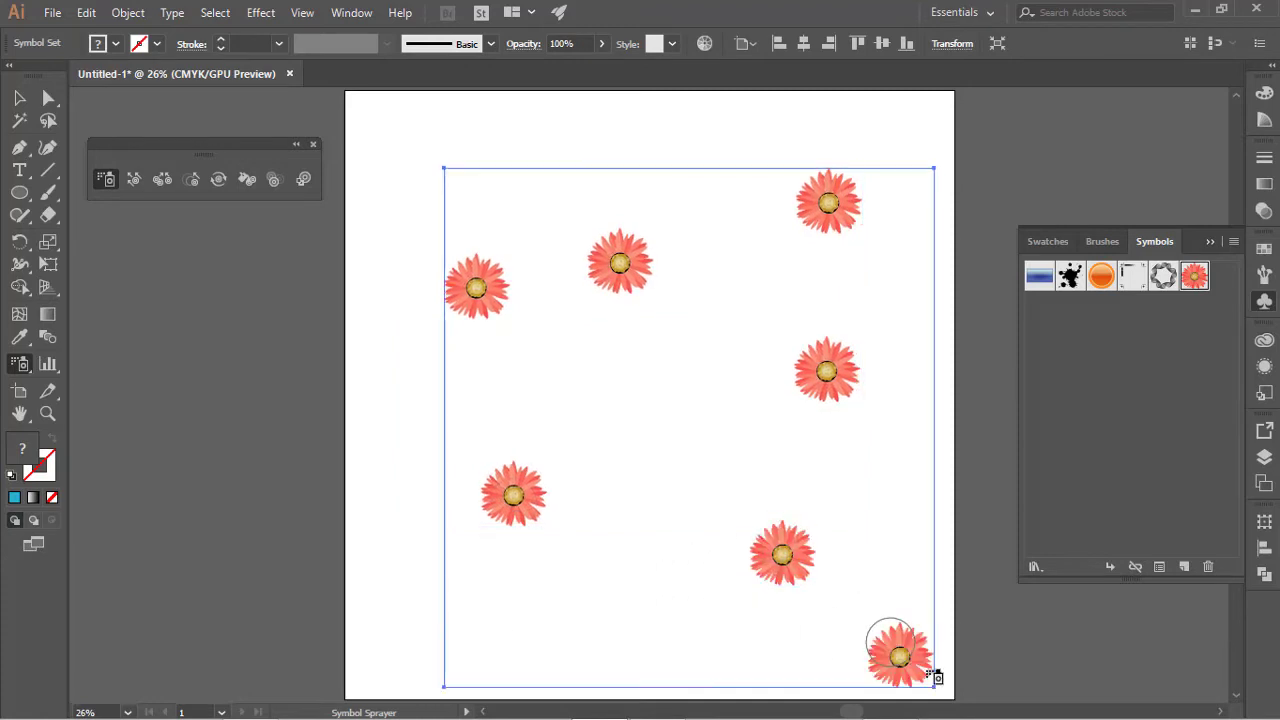
pyautogui.hotkey('ctrl', 'z')
pyautogui.hotkey('ctrl', 'z')
pyautogui.hotkey('ctrl', 'z')
pyautogui.hotkey('ctrl', 'z')
pyautogui.hotkey('ctrl', 'z')
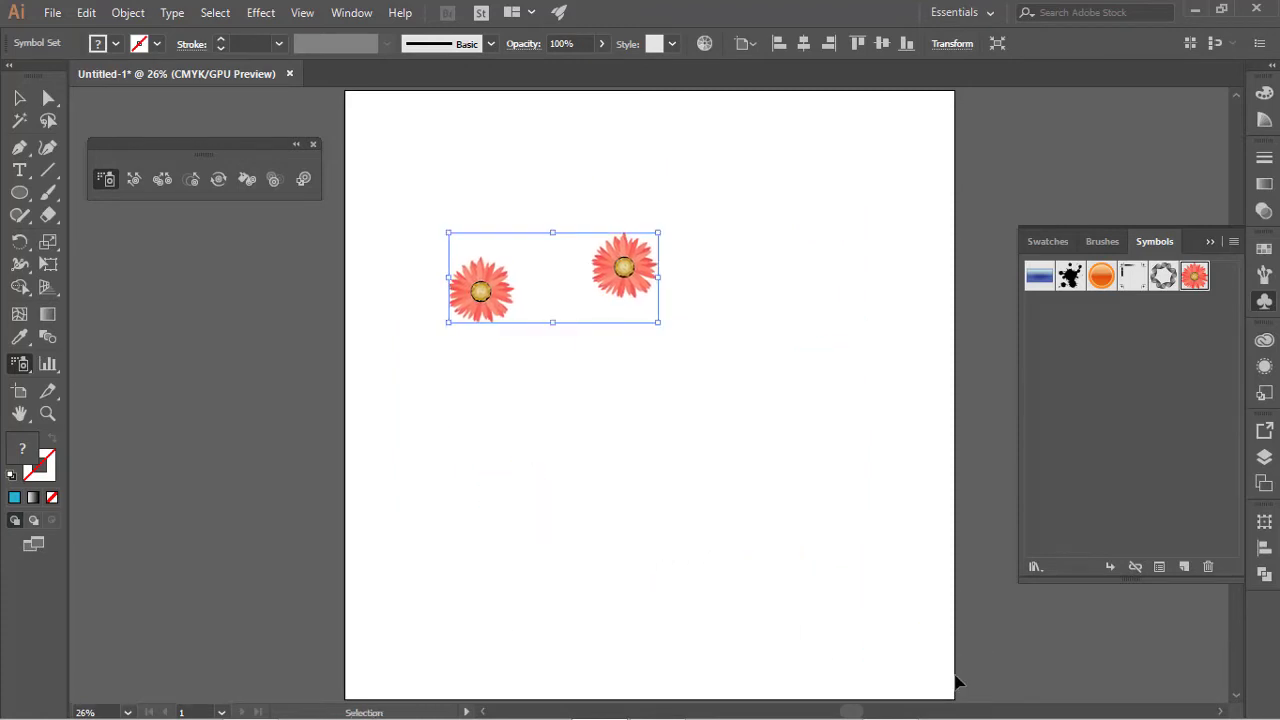
pyautogui.hotkey('ctrl', 'z')
pyautogui.moveTo(480, 354)
pyautogui.mouseDown()
pyautogui.moveTo(770, 440)
pyautogui.moveTo(786, 229)
pyautogui.moveTo(600, 186)
pyautogui.moveTo(486, 291)
pyautogui.mouseUp()
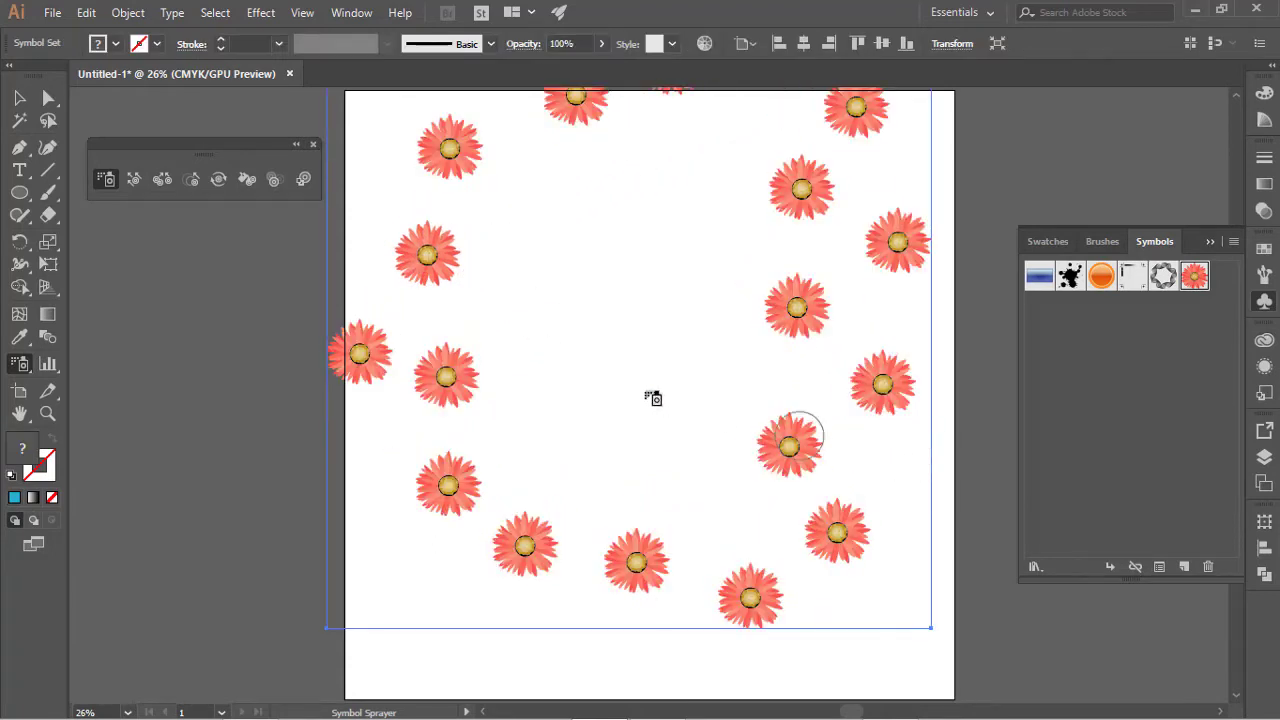
pyautogui.hotkey('ctrl', 'z')
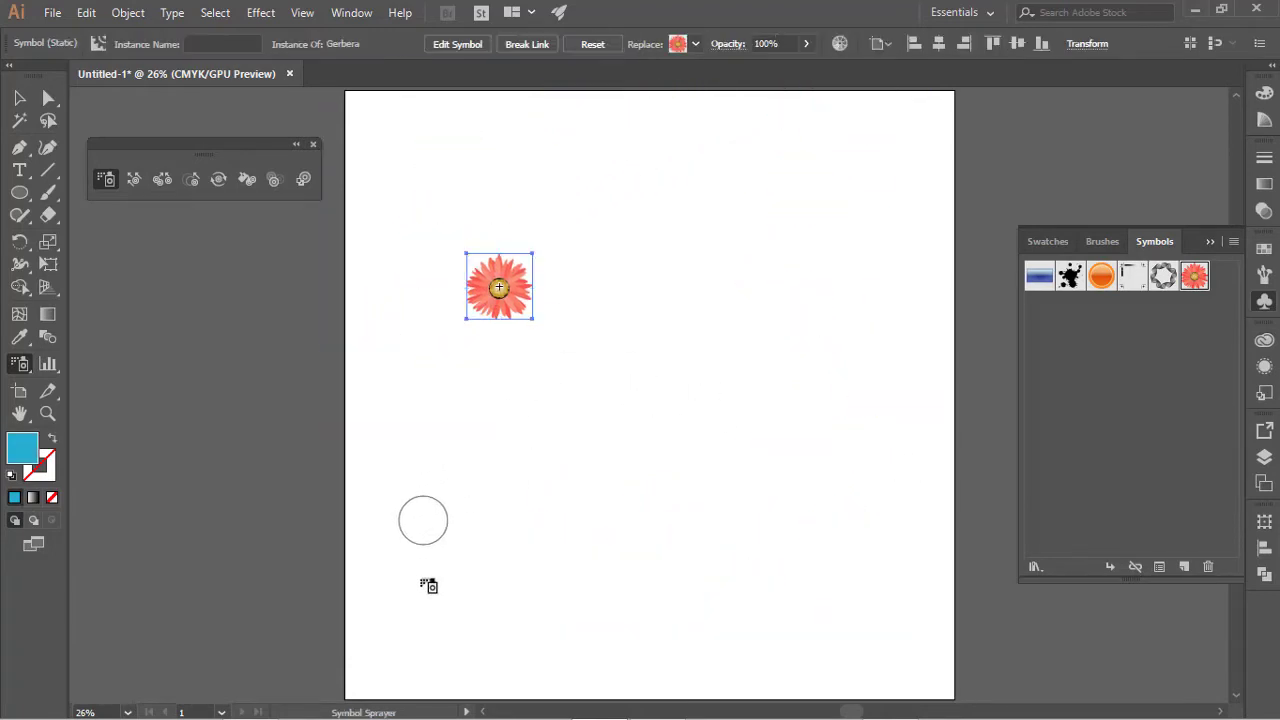
# After more undone trails, spray about twenty Gerberas across the whole artboard.
pyautogui.moveTo(378, 680)
pyautogui.mouseDown()
pyautogui.moveTo(800, 243)
pyautogui.moveTo(623, 129)
pyautogui.moveTo(406, 234)
pyautogui.moveTo(391, 297)
pyautogui.mouseUp()
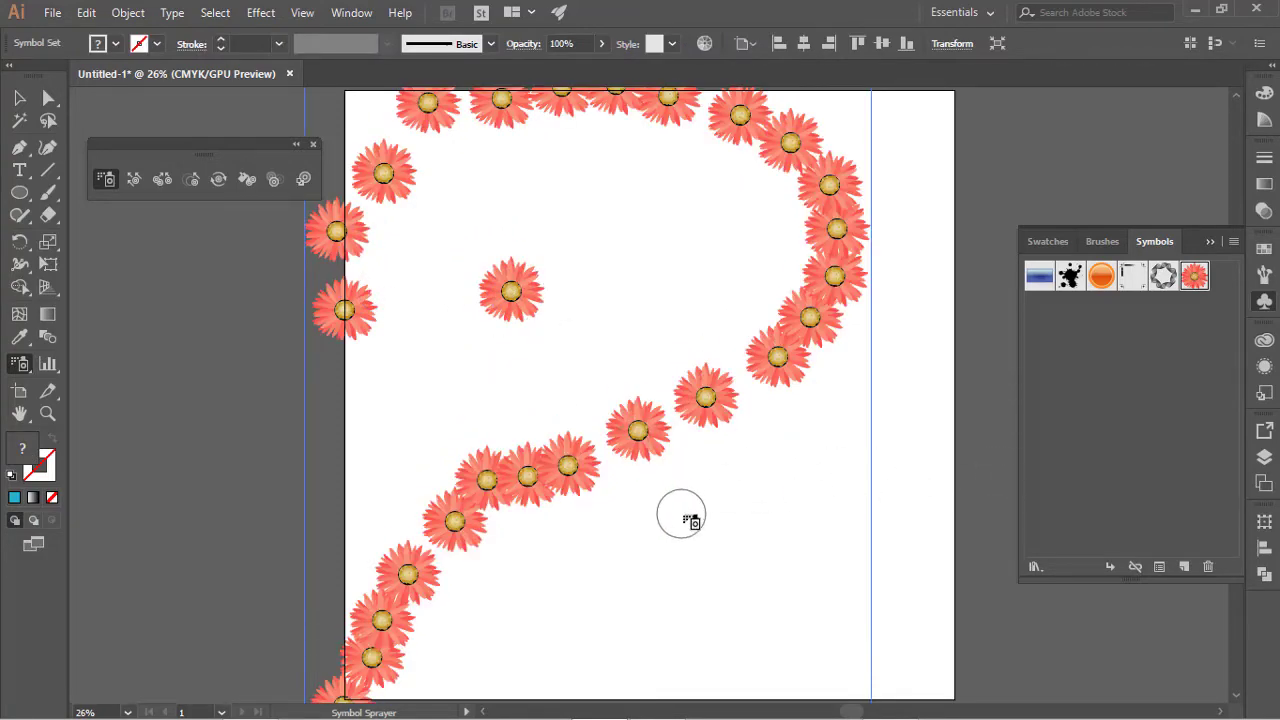
pyautogui.hotkey('ctrl', 'z')
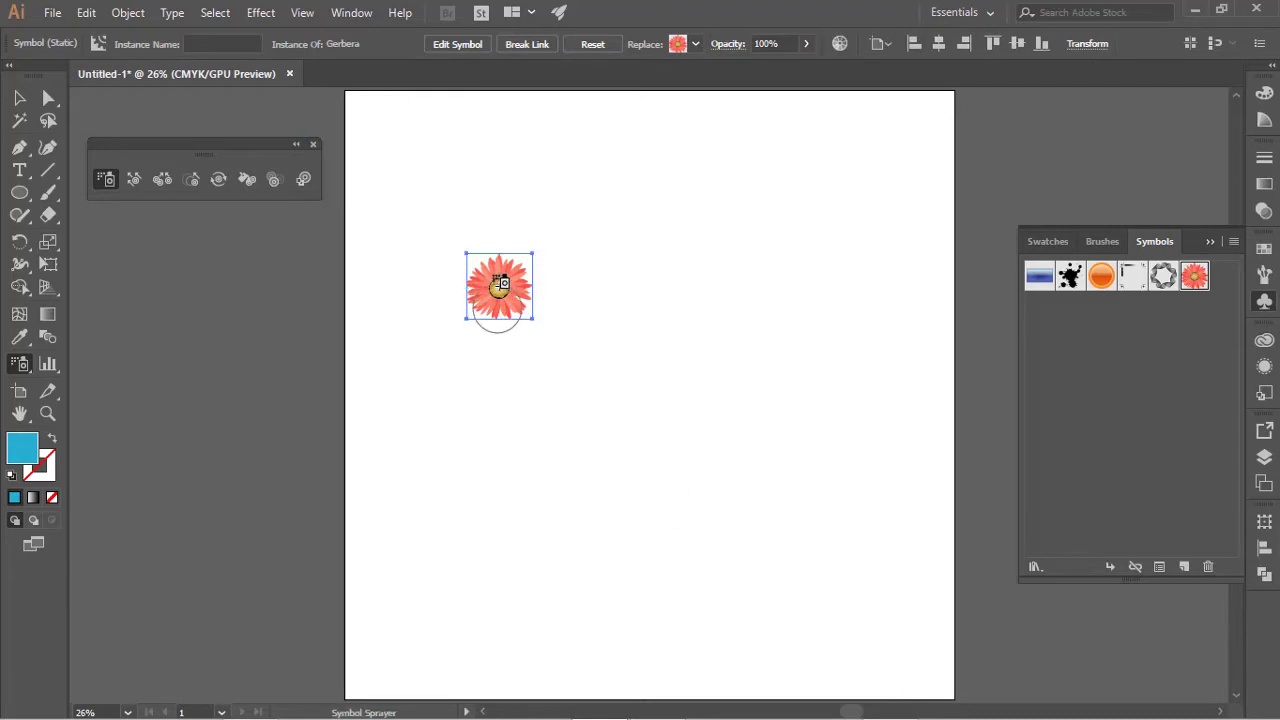
pyautogui.moveTo(503, 178)
pyautogui.mouseDown()
pyautogui.moveTo(750, 425)
pyautogui.moveTo(634, 586)
pyautogui.mouseUp()
pyautogui.click(789, 611)
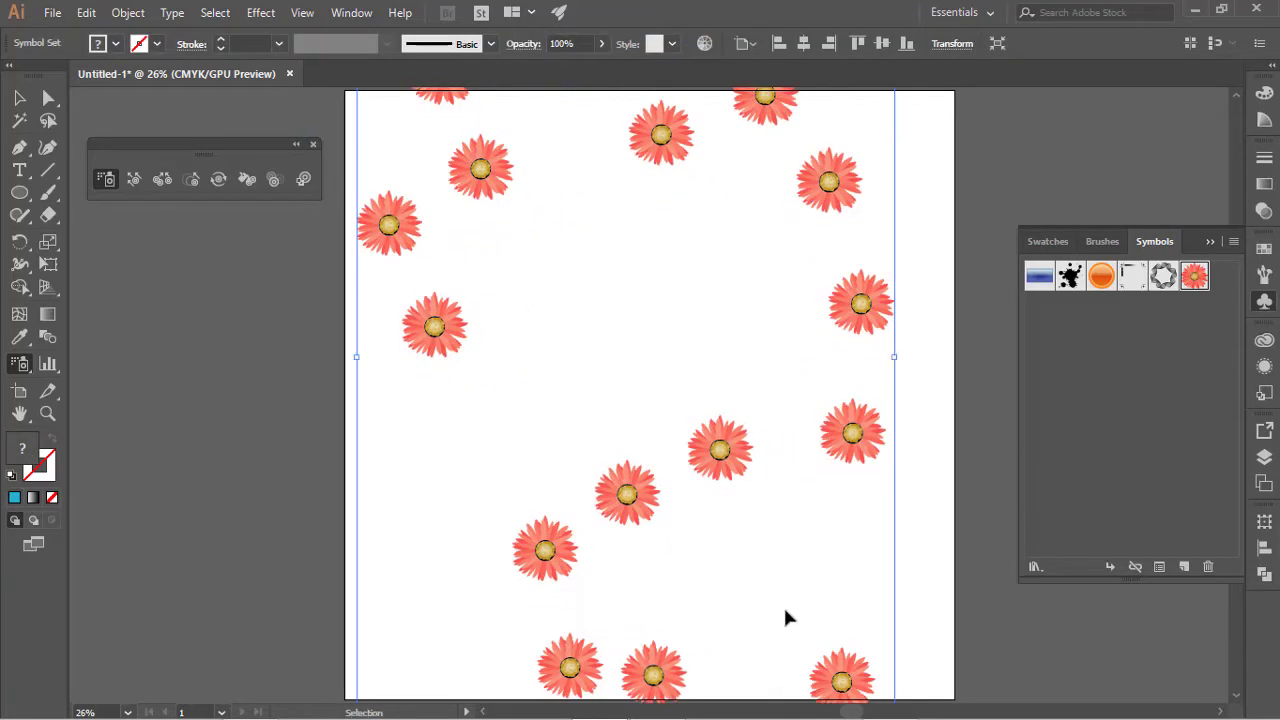
pyautogui.hotkey('ctrl', 'z')
pyautogui.hotkey('ctrl', 'z')
pyautogui.hotkey('ctrl', 'z')
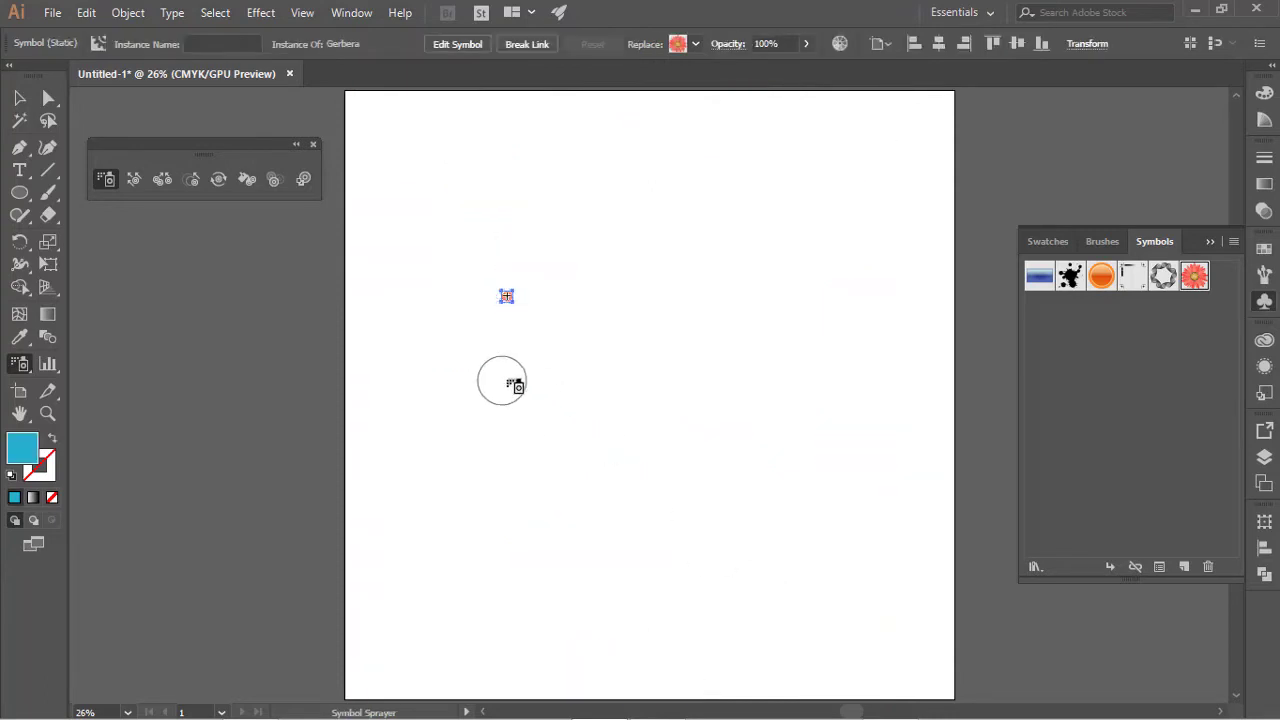
pyautogui.hotkey('ctrl', 'z')
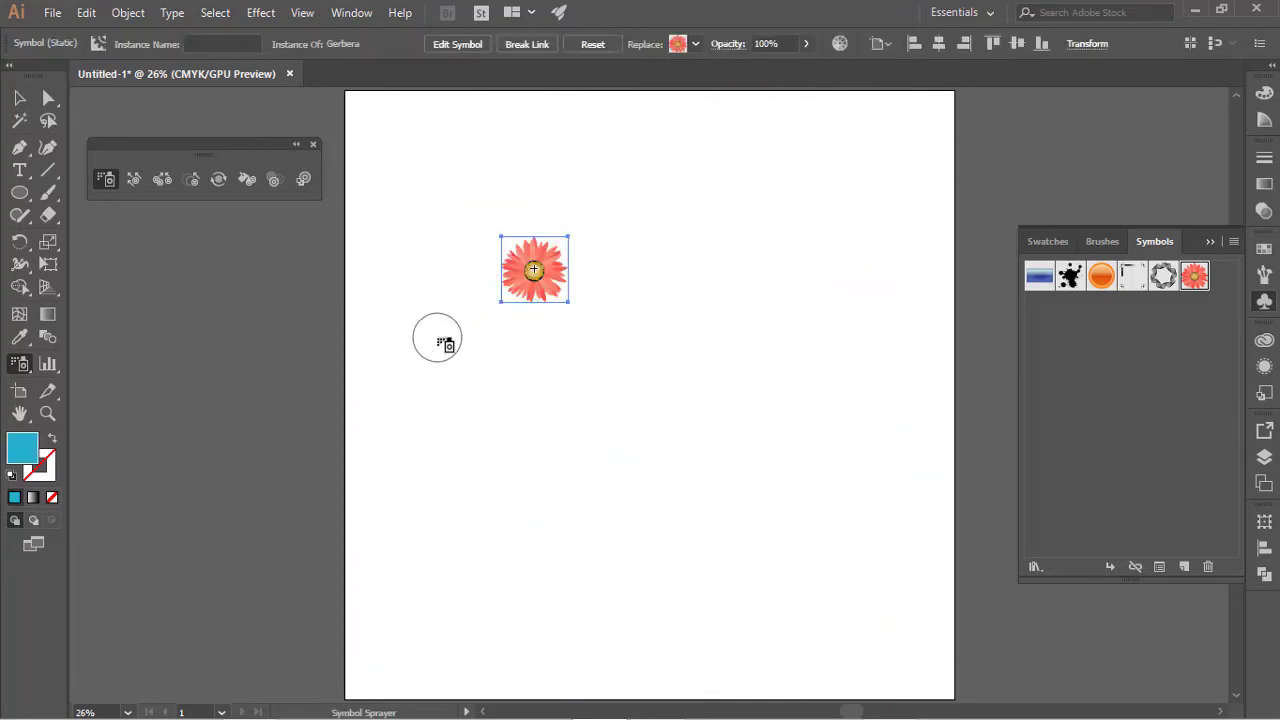
pyautogui.moveTo(437, 338)
pyautogui.mouseDown()
pyautogui.moveTo(700, 451)
pyautogui.moveTo(769, 540)
pyautogui.moveTo(861, 285)
pyautogui.moveTo(694, 191)
pyautogui.mouseUp()
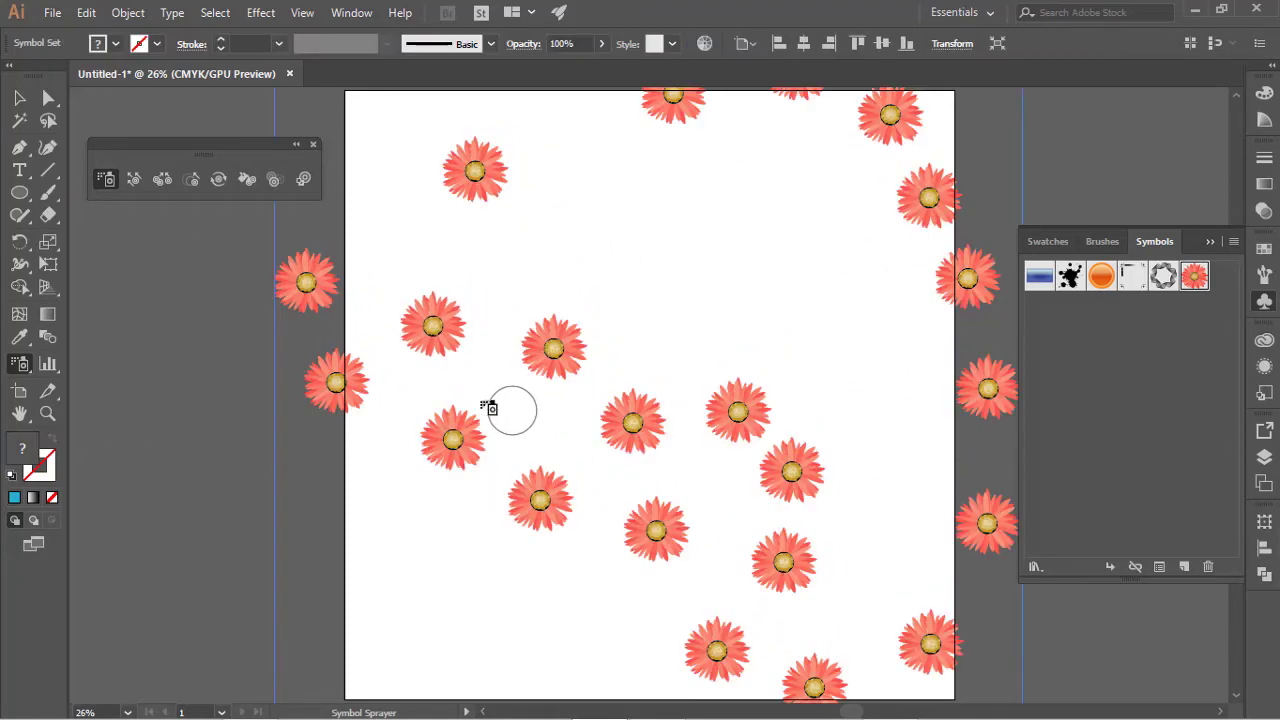
pyautogui.click(131, 178)
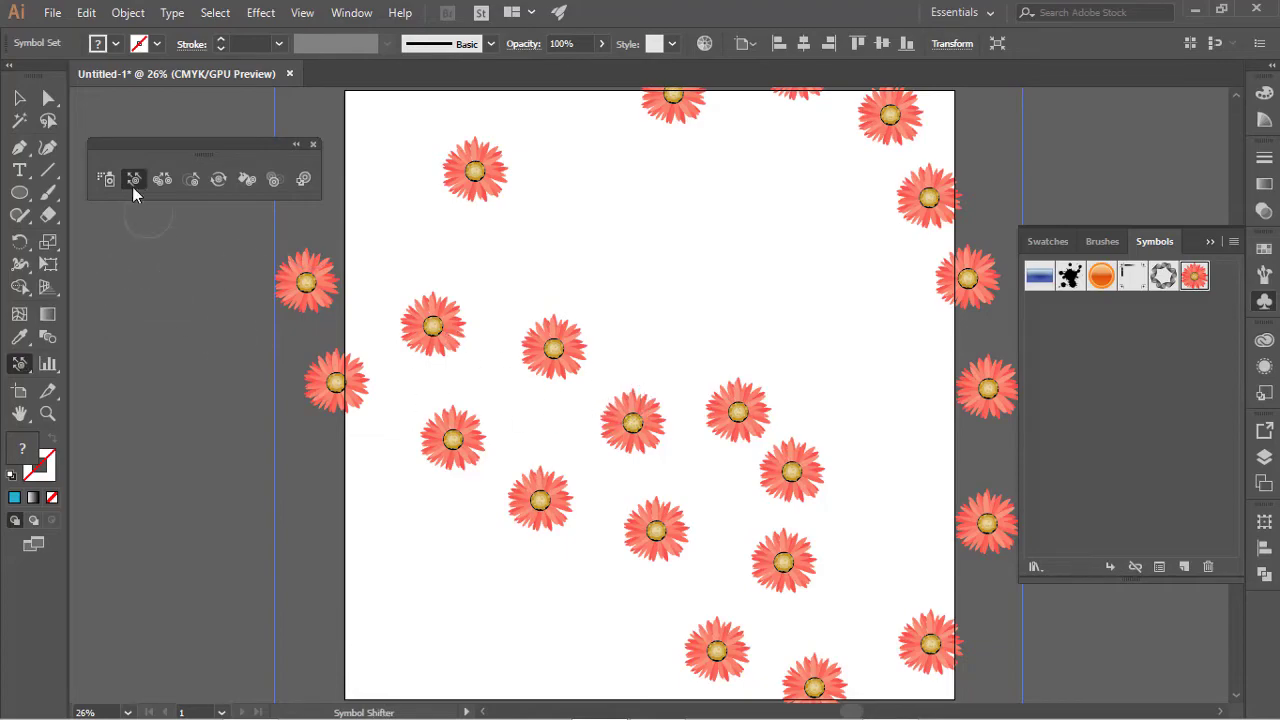
# Use the Symbol Shifter to push the top-right and right-edge flowers left, spacing them evenly.
pyautogui.moveTo(640, 428)
pyautogui.mouseDown()
pyautogui.moveTo(500, 343)
pyautogui.moveTo(716, 448)
pyautogui.moveTo(650, 265)
pyautogui.mouseUp()
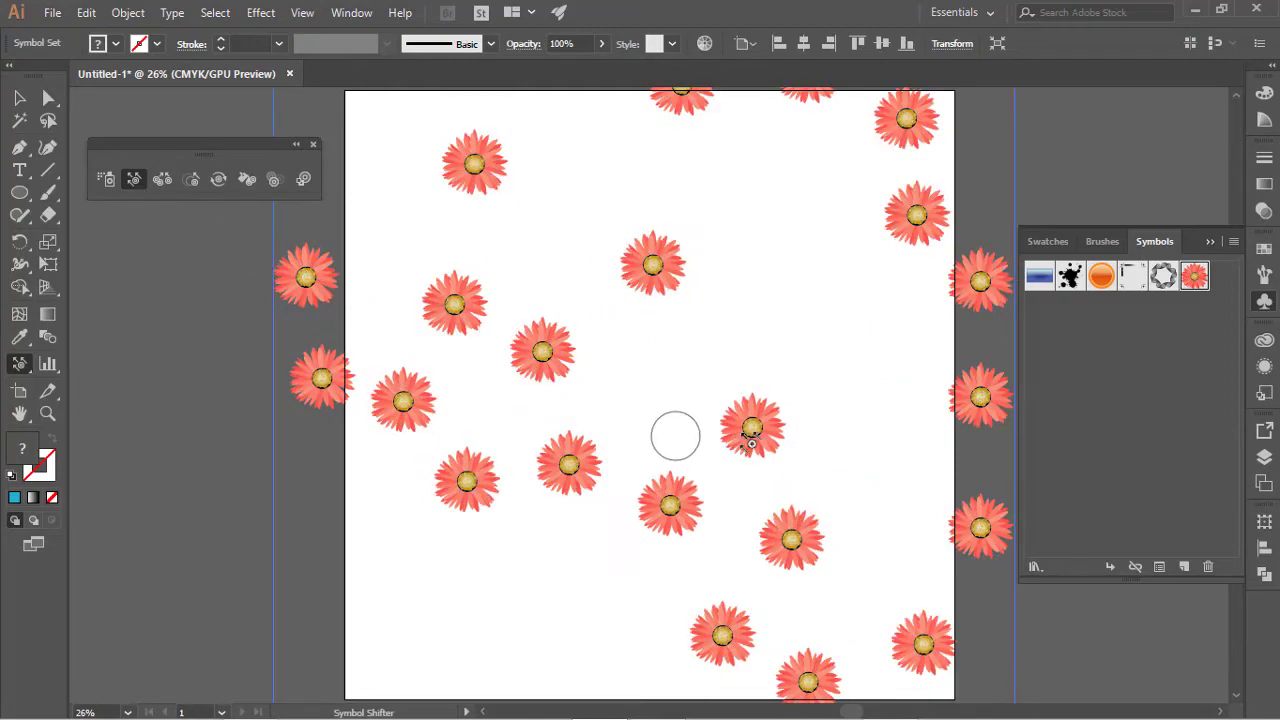
pyautogui.moveTo(750, 435); pyautogui.dragTo(678, 326)
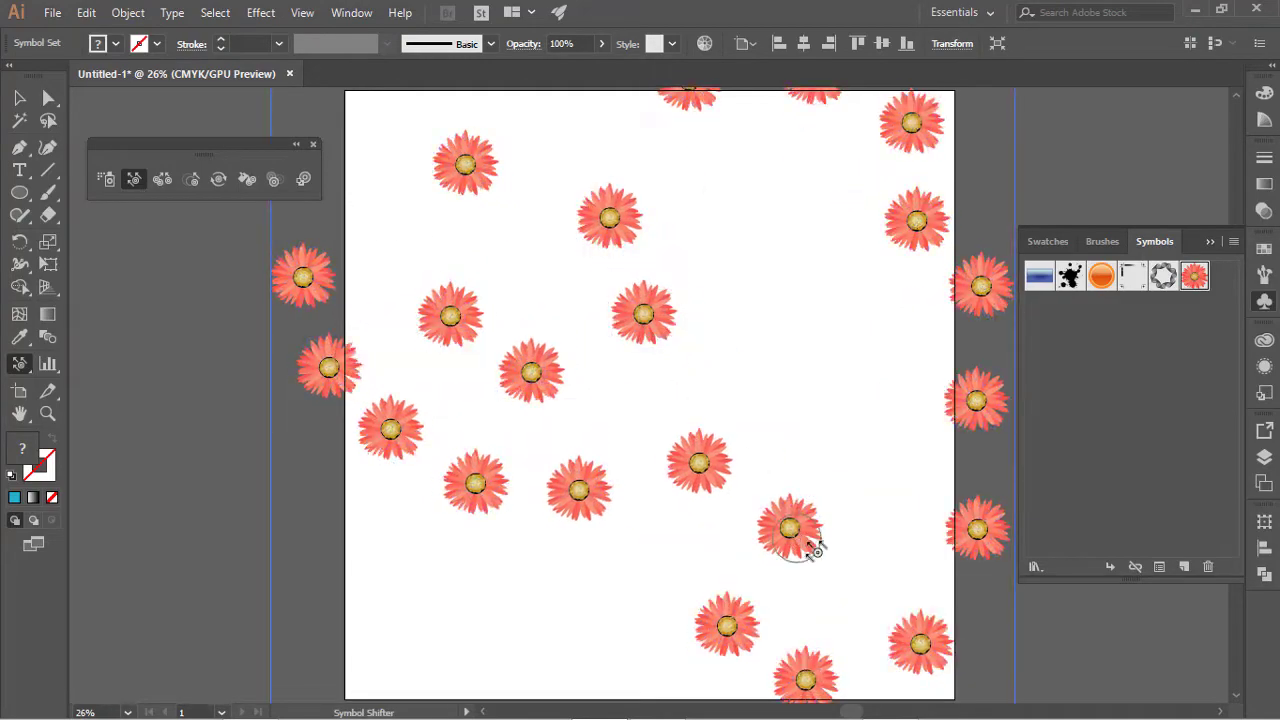
pyautogui.moveTo(808, 543); pyautogui.dragTo(586, 366)
pyautogui.moveTo(963, 411)
pyautogui.mouseDown()
pyautogui.moveTo(802, 451)
pyautogui.moveTo(871, 277)
pyautogui.moveTo(896, 158)
pyautogui.mouseUp()
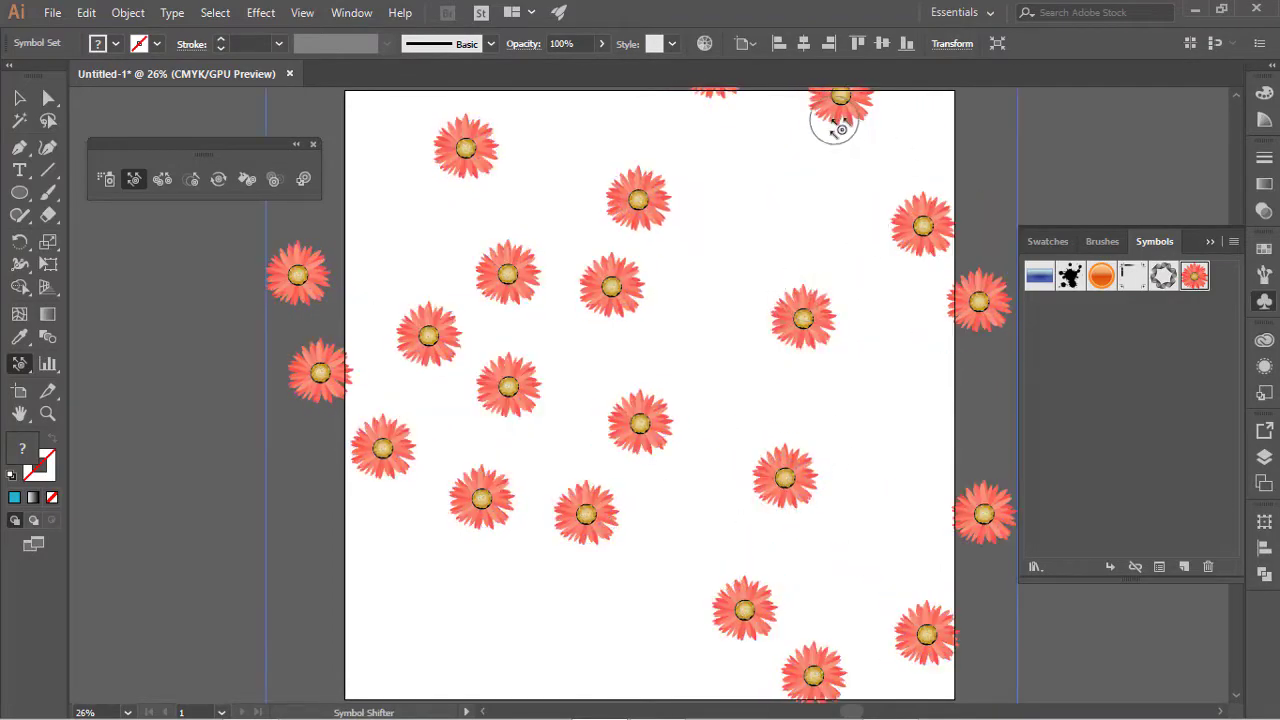
pyautogui.moveTo(834, 114); pyautogui.dragTo(786, 257)
pyautogui.scroll(3, 735, 215)
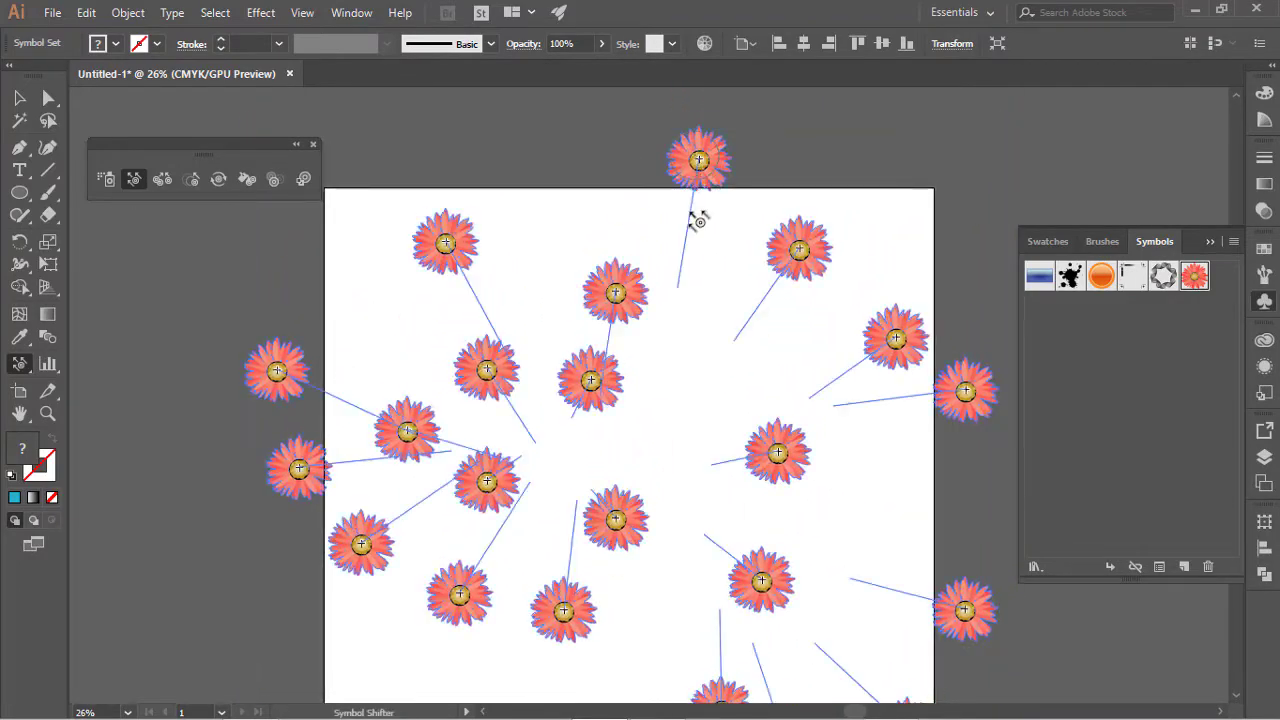
pyautogui.moveTo(735, 215)
pyautogui.mouseDown()
pyautogui.moveTo(745, 375)
pyautogui.moveTo(629, 290)
pyautogui.mouseUp()
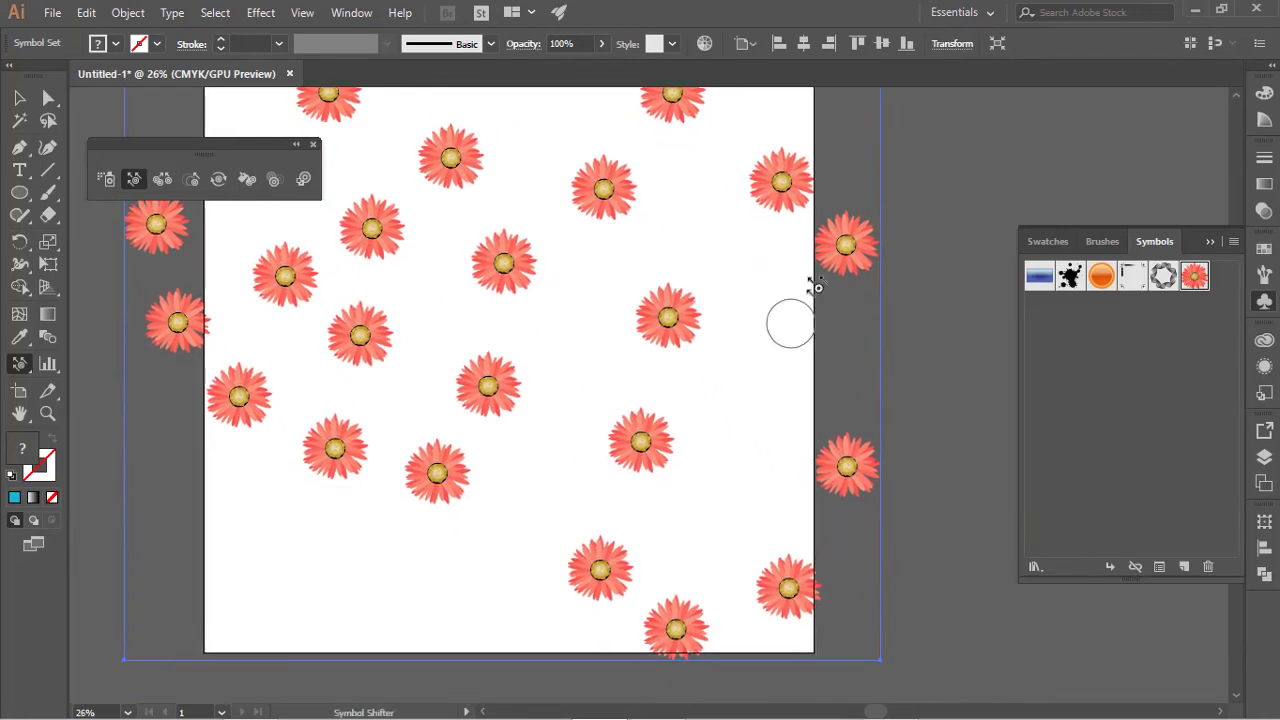
pyautogui.moveTo(789, 320); pyautogui.dragTo(778, 347)
pyautogui.moveTo(877, 509); pyautogui.dragTo(651, 429)
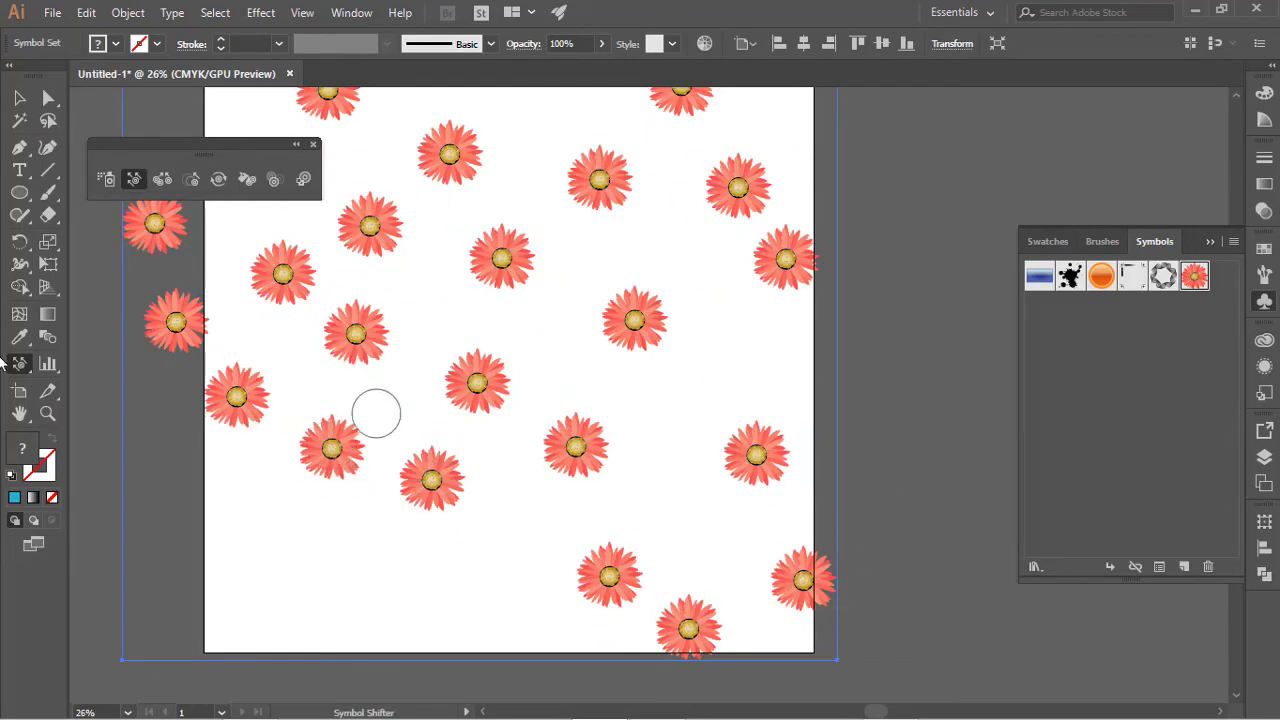
# Scrunch the left-middle Gerbera flowers into a tight overlapping cluster with the Symbol Scruncher.
pyautogui.click(161, 180)
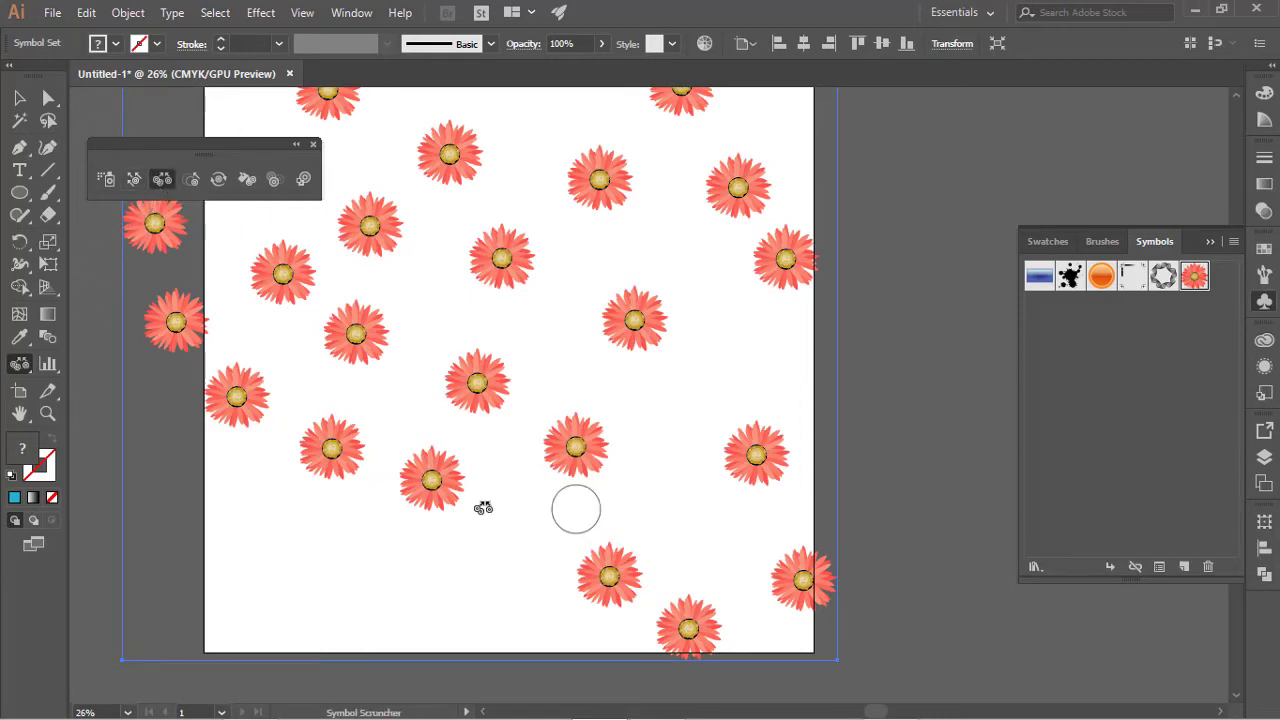
pyautogui.moveTo(346, 406)
pyautogui.mouseDown()
pyautogui.moveTo(436, 472)
pyautogui.moveTo(557, 438)
pyautogui.mouseUp()
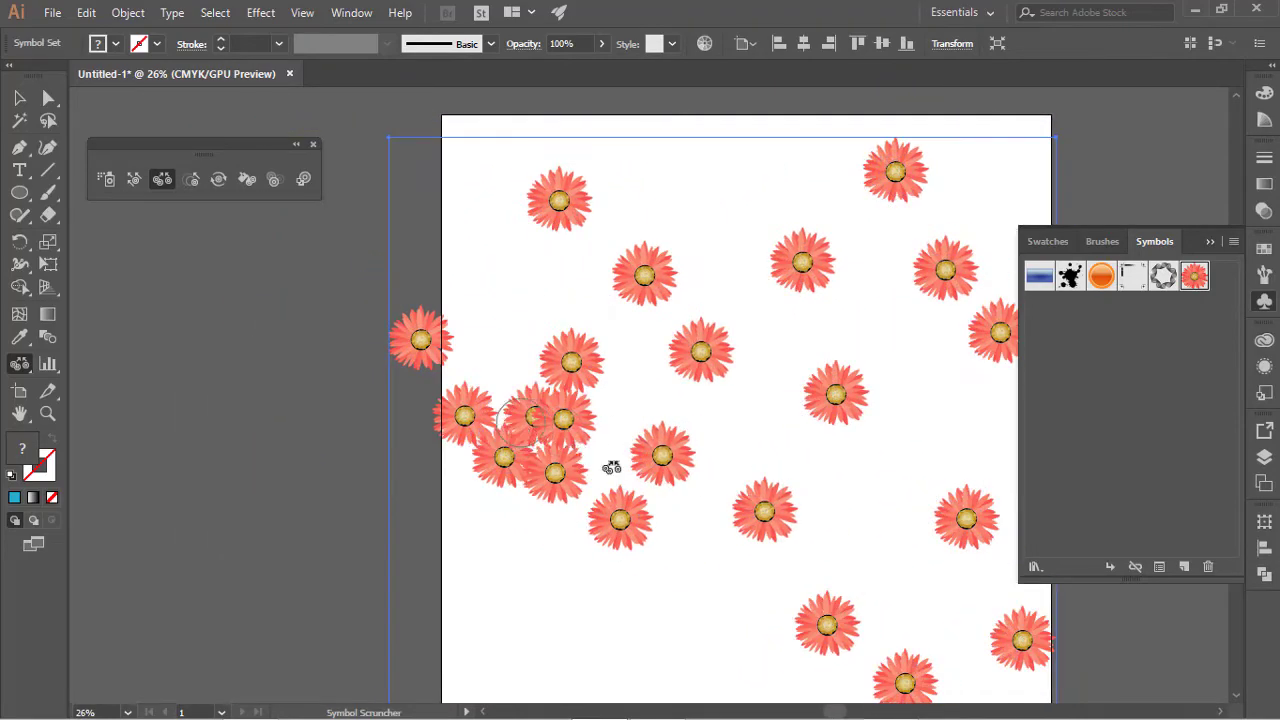
pyautogui.moveTo(931, 380)
pyautogui.mouseDown()
pyautogui.moveTo(942, 386)
pyautogui.moveTo(926, 383)
pyautogui.mouseUp()
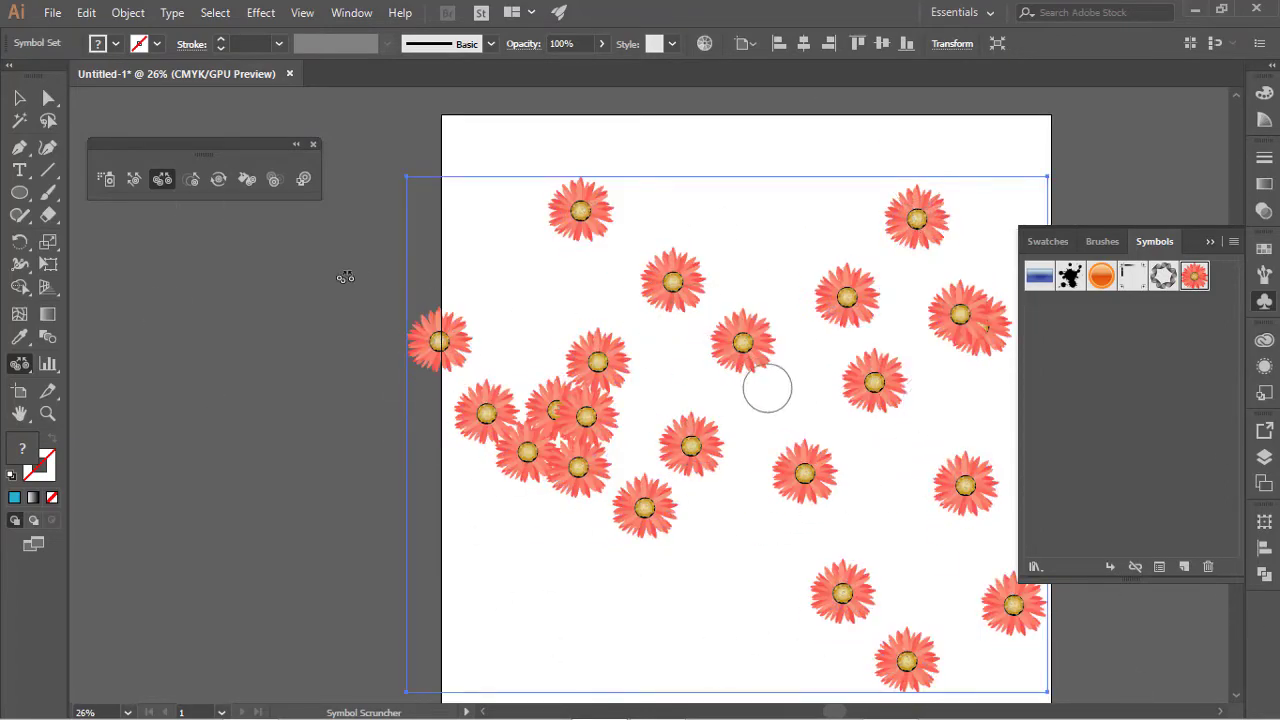
pyautogui.doubleClick(164, 180)
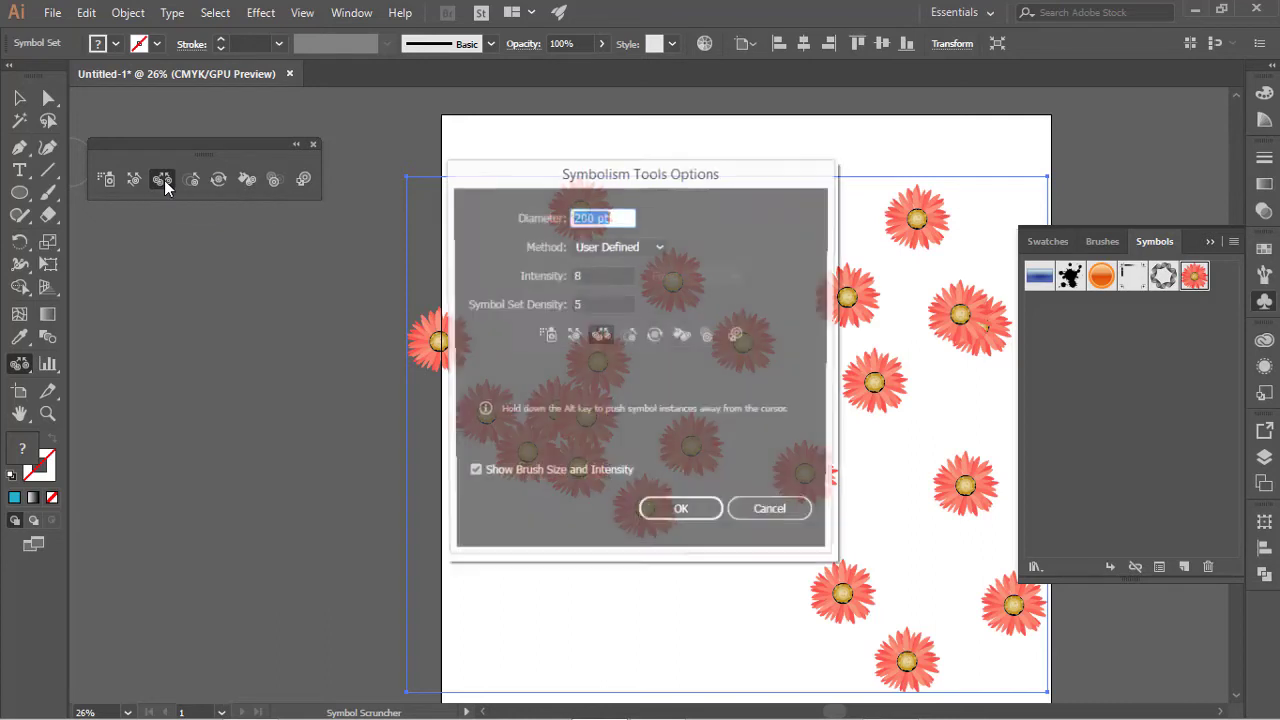
pyautogui.moveTo(693, 175); pyautogui.dragTo(1003, 143)
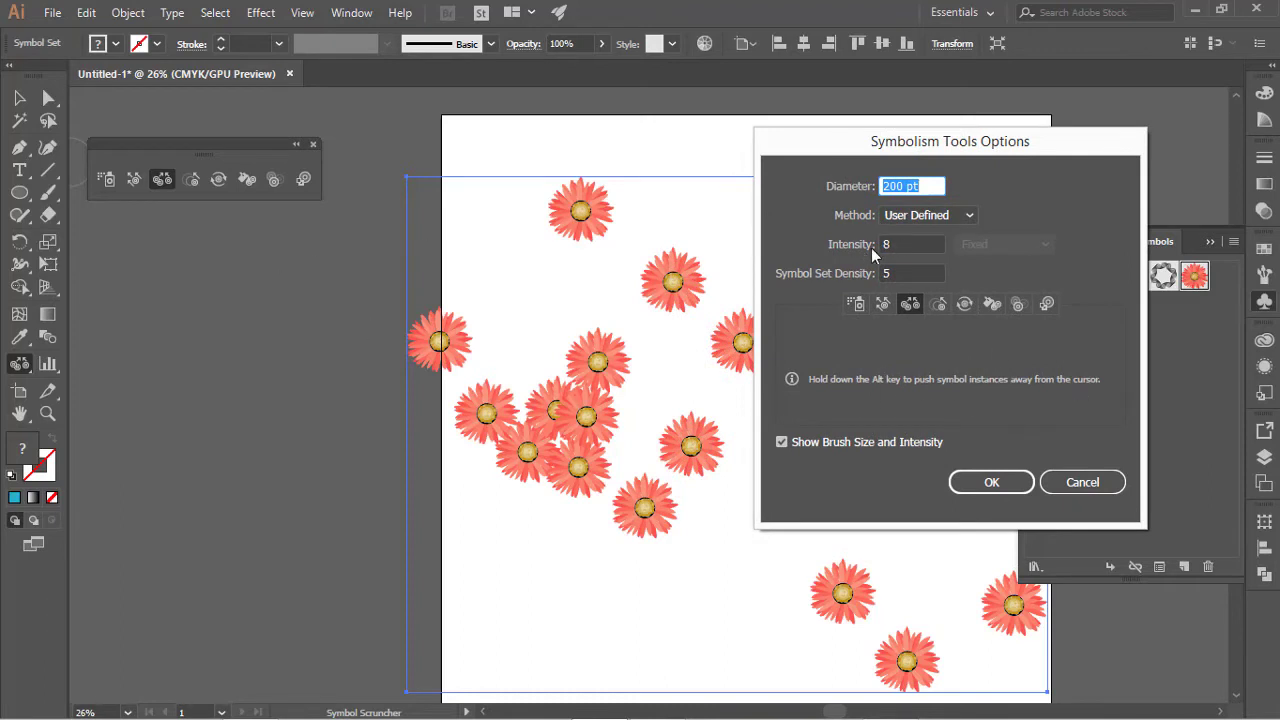
pyautogui.click(911, 243)
pyautogui.click(905, 281)
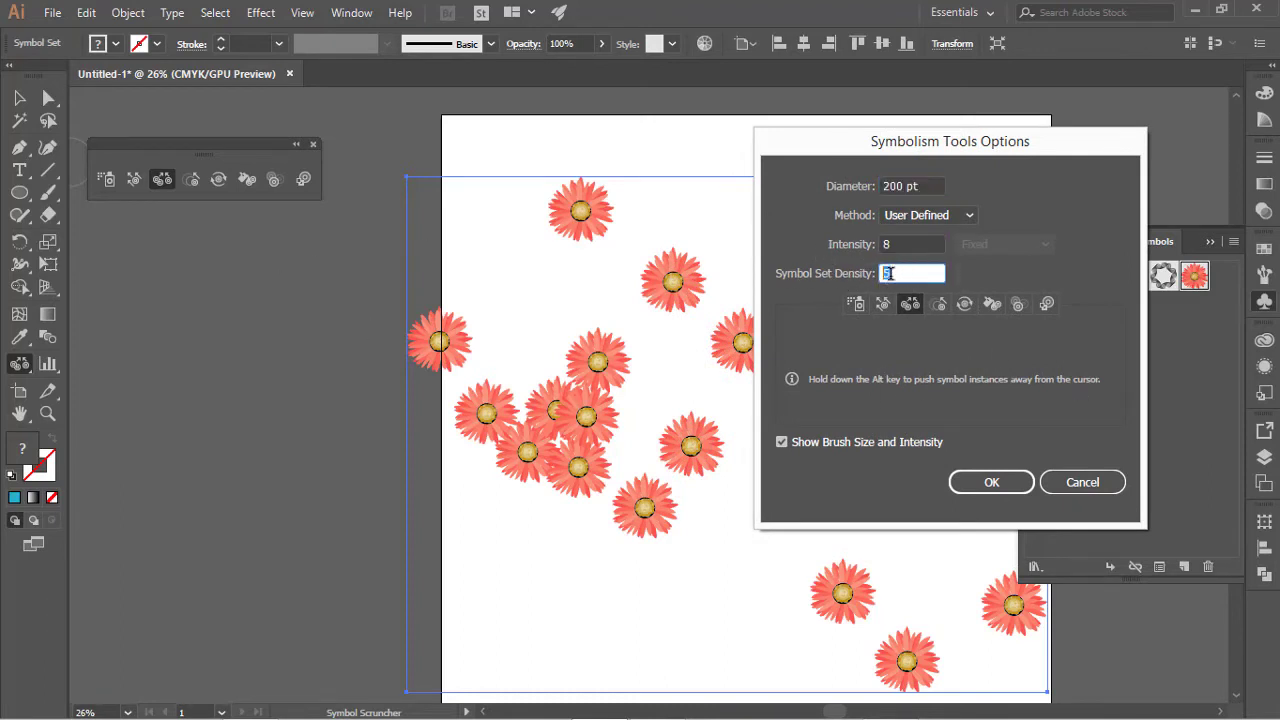
pyautogui.click(920, 216)
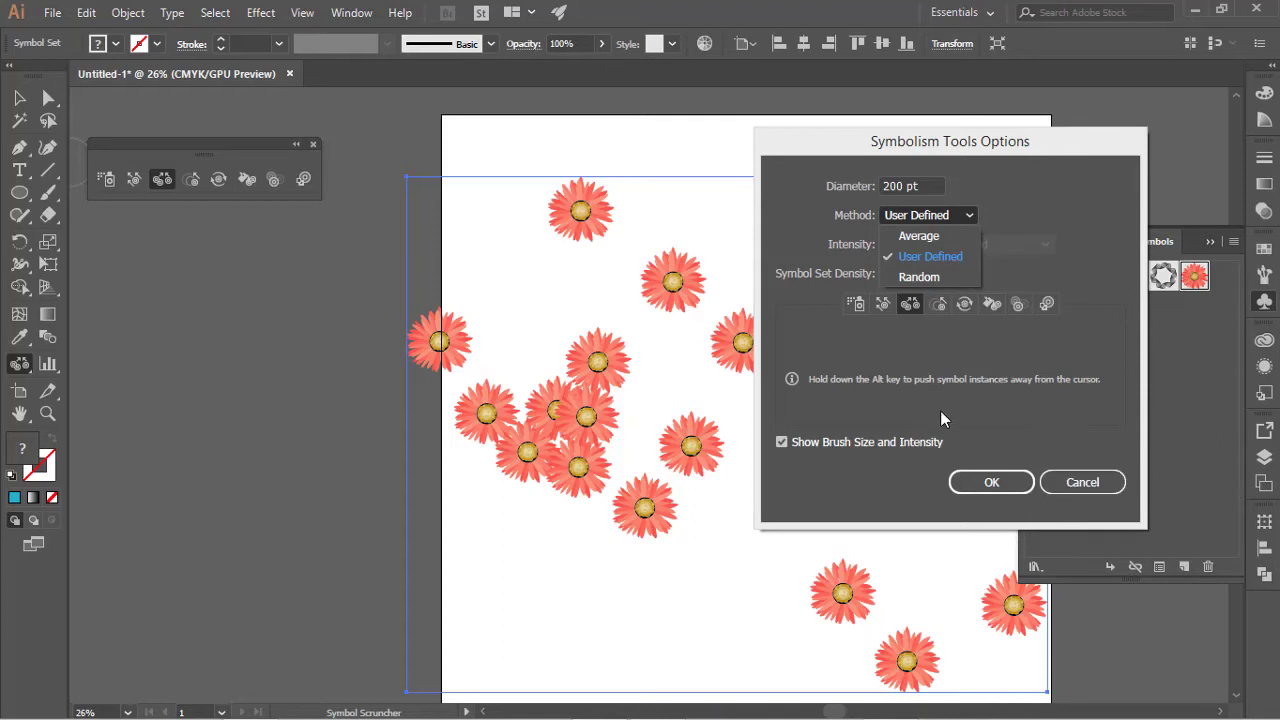
pyautogui.click(805, 378)
pyautogui.click(936, 303)
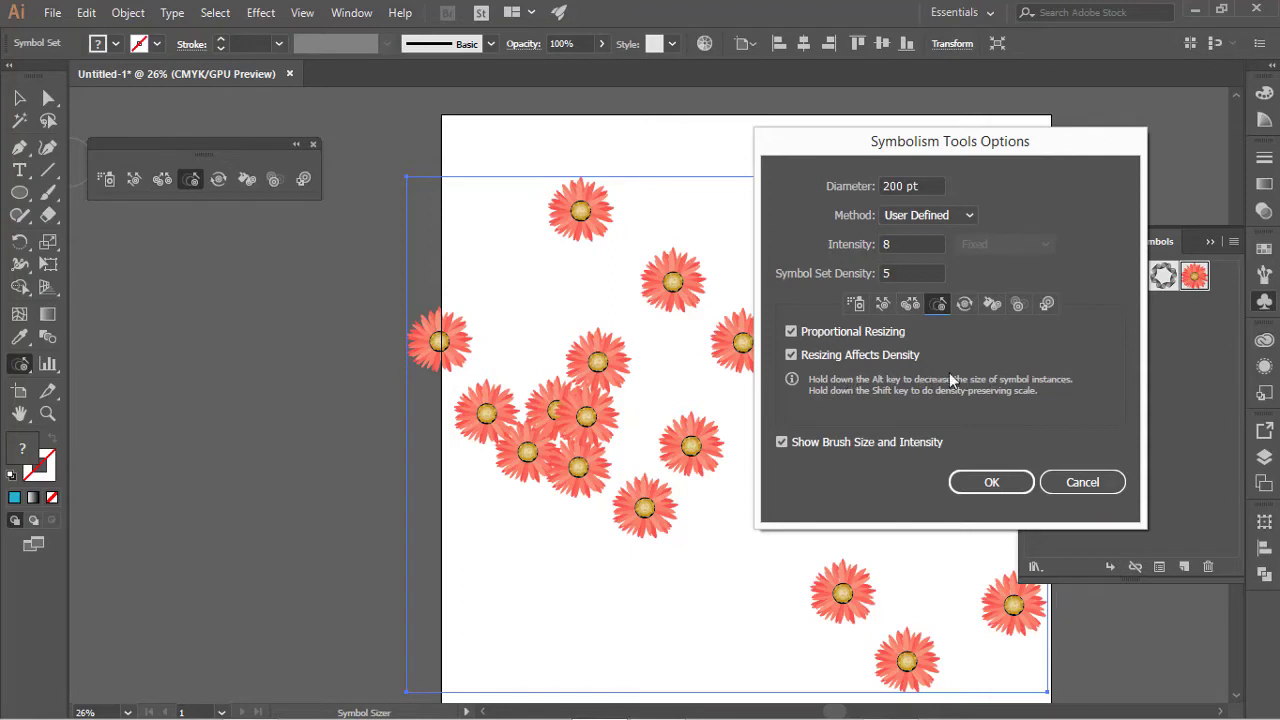
pyautogui.click(966, 305)
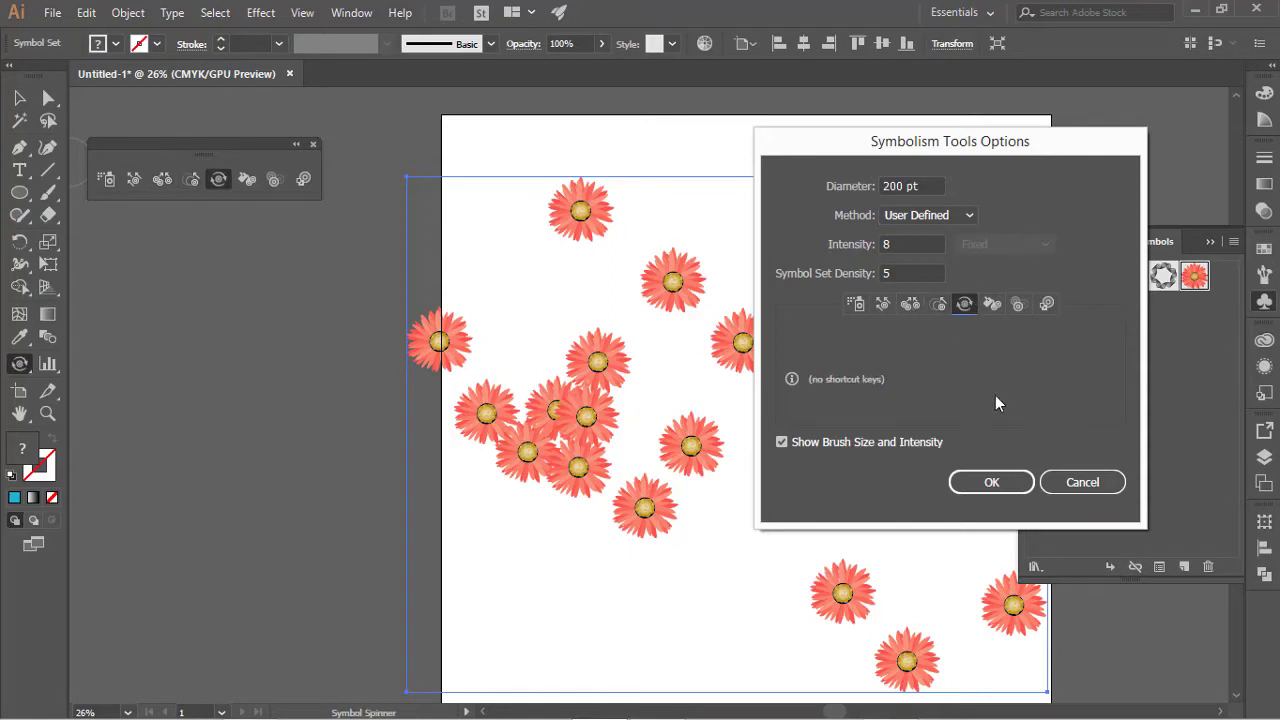
pyautogui.click(1082, 482)
# Try enlarging the left cluster with the Symbol Sizer, then undo back to remove those flowers.
pyautogui.click(162, 179)
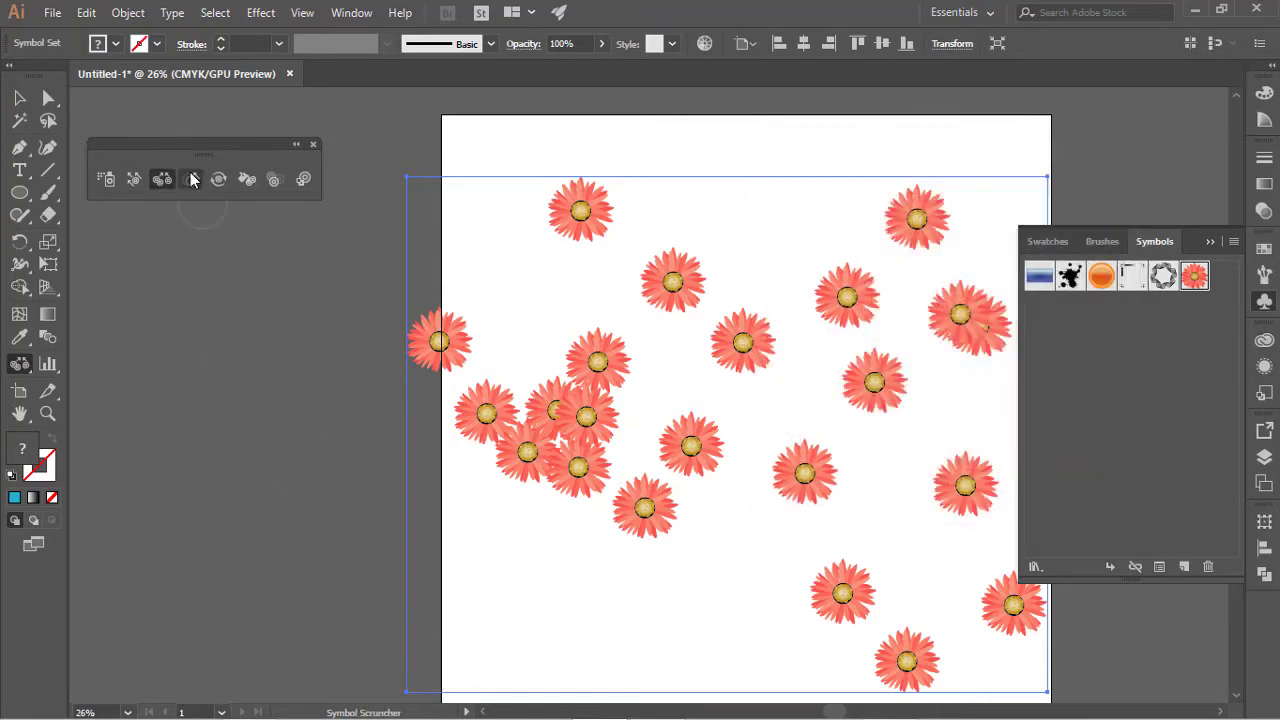
pyautogui.click(191, 179)
pyautogui.moveTo(484, 403); pyautogui.dragTo(593, 420)
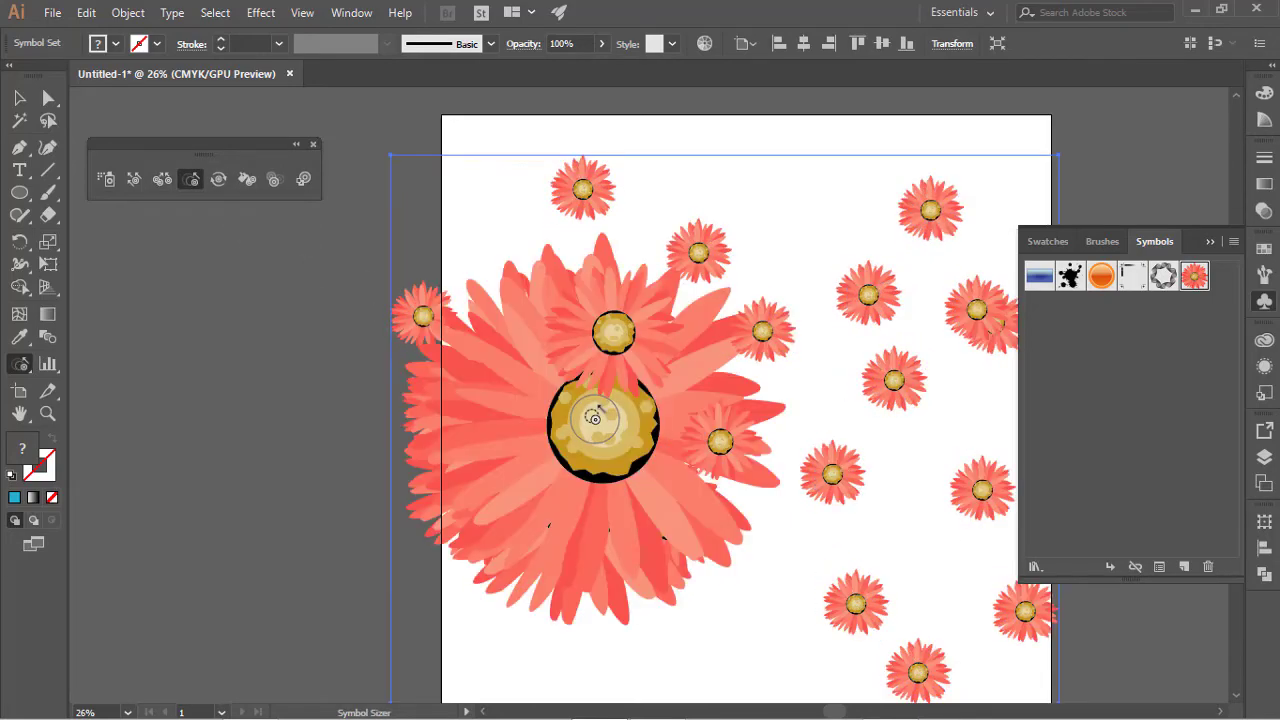
pyautogui.hotkey('ctrl', 'z')
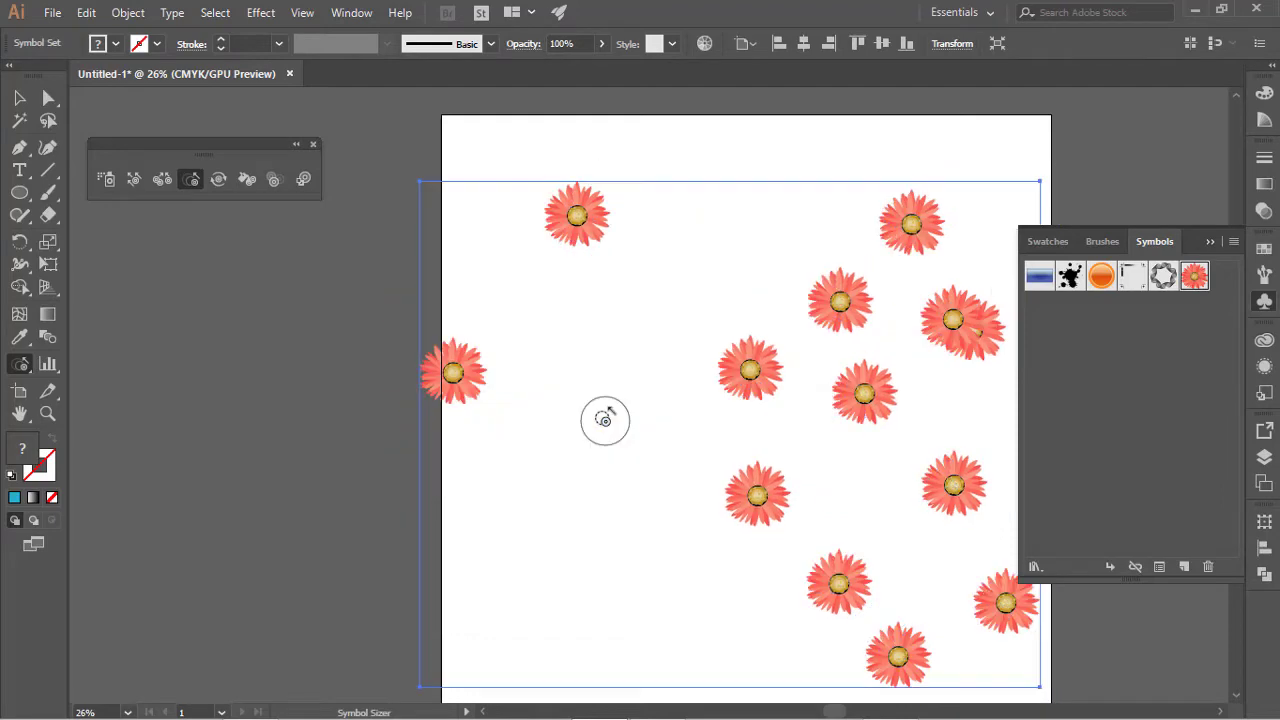
pyautogui.hotkey('ctrl', 'z')
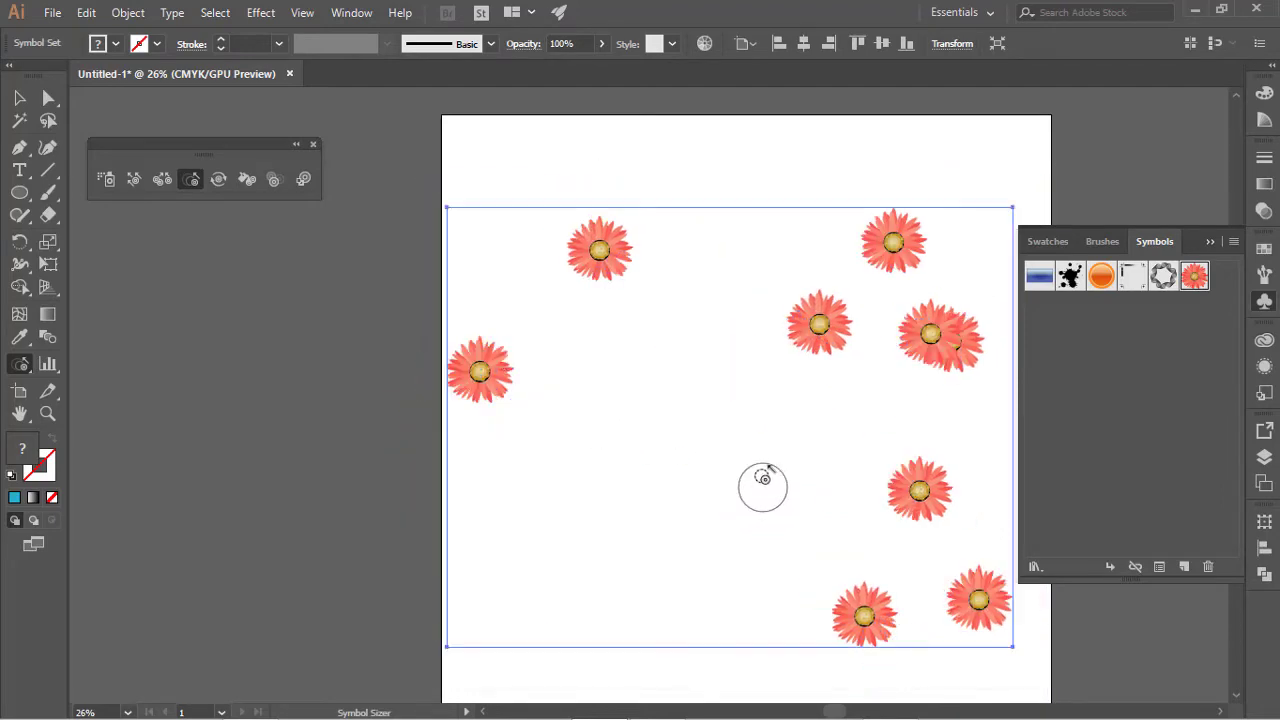
pyautogui.moveTo(792, 423); pyautogui.dragTo(605, 395)
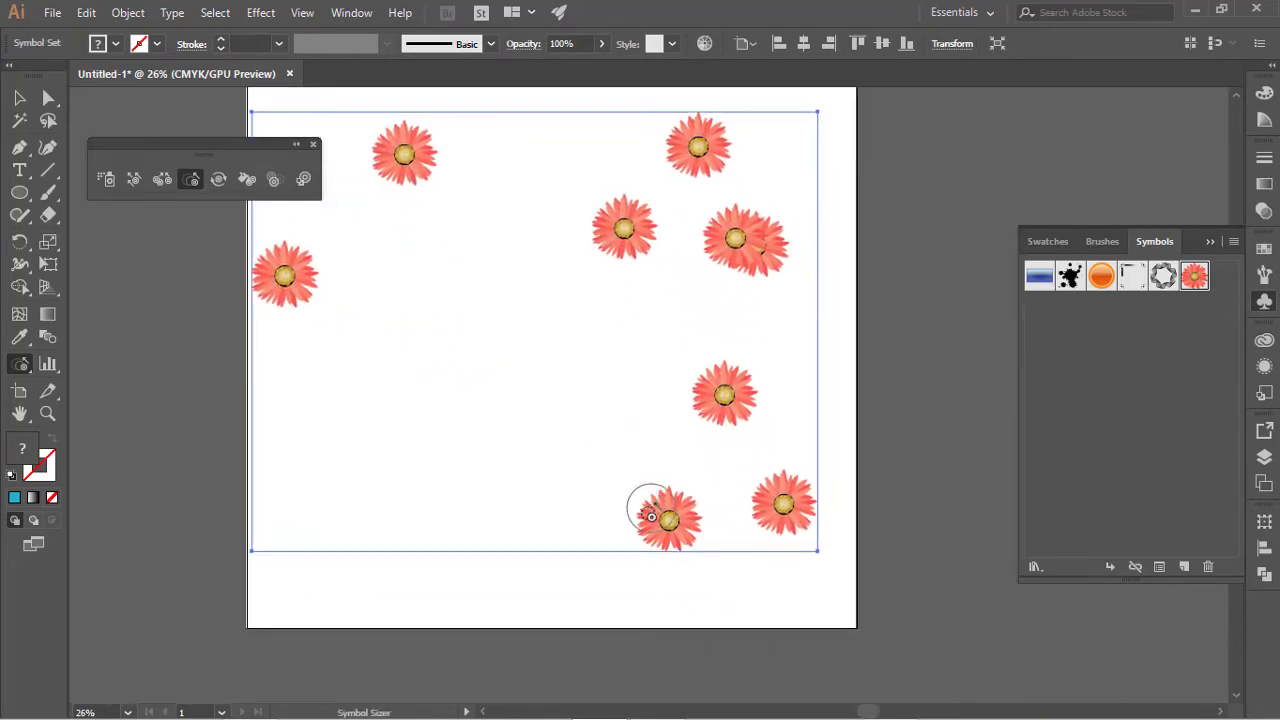
pyautogui.hotkey('ctrl', 'z')
pyautogui.moveTo(494, 357); pyautogui.dragTo(614, 414)
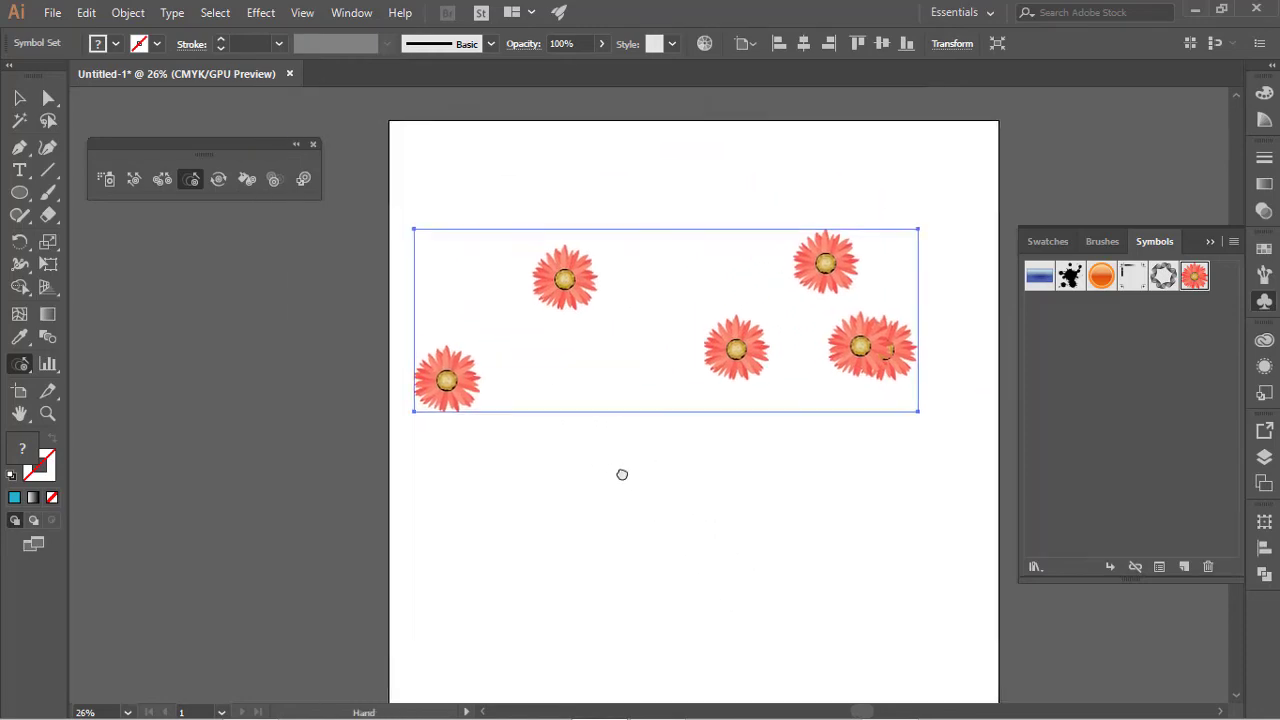
# Spray about twenty fresh Gerberas across the artboard and near its top.
pyautogui.click(105, 179)
pyautogui.moveTo(440, 405)
pyautogui.mouseDown()
pyautogui.moveTo(863, 458)
pyautogui.moveTo(835, 378)
pyautogui.mouseUp()
pyautogui.moveTo(609, 423); pyautogui.dragTo(694, 249)
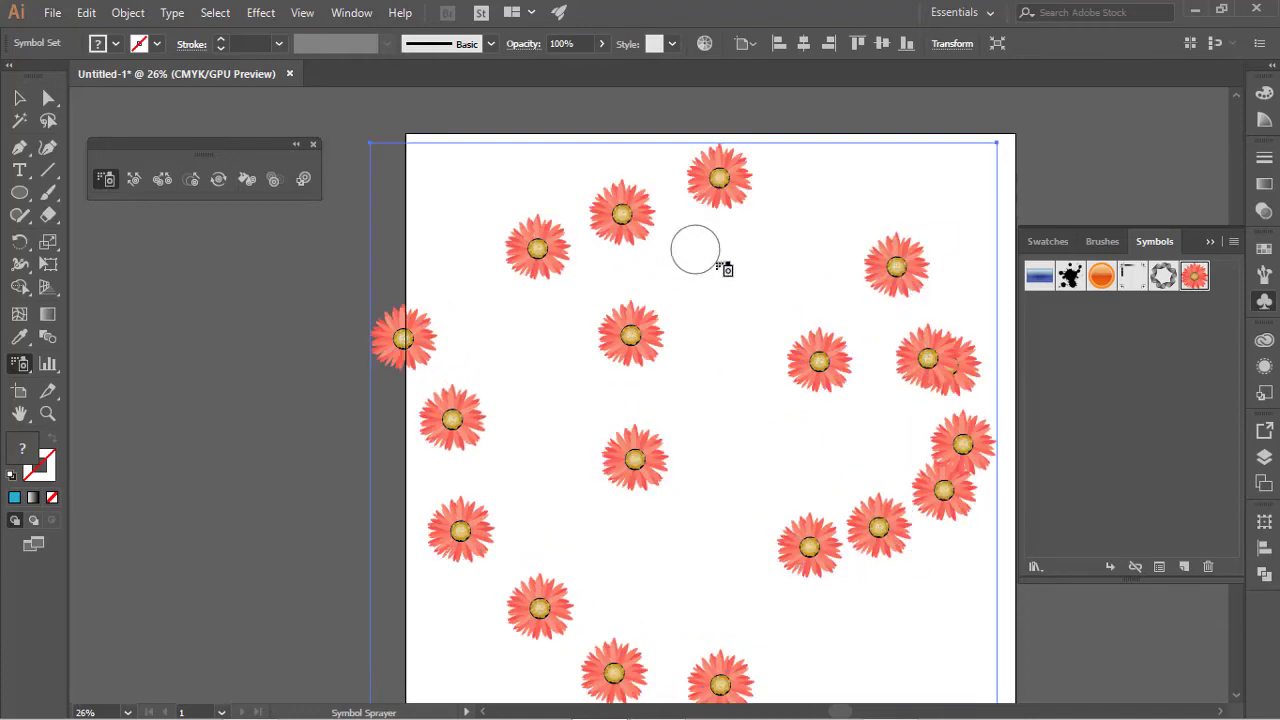
# Rotate the Gerberas in the centre, lower middle and top right with the Symbol Spinner.
pyautogui.click(218, 179)
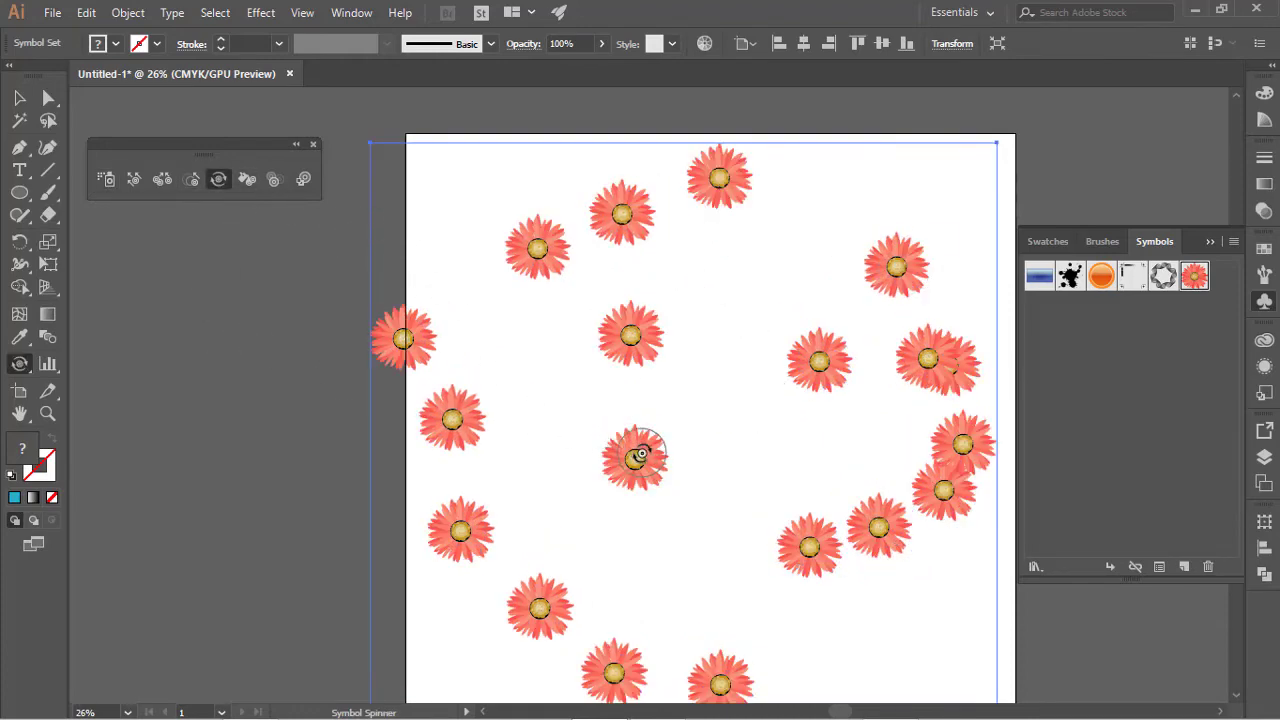
pyautogui.moveTo(640, 452); pyautogui.dragTo(663, 490)
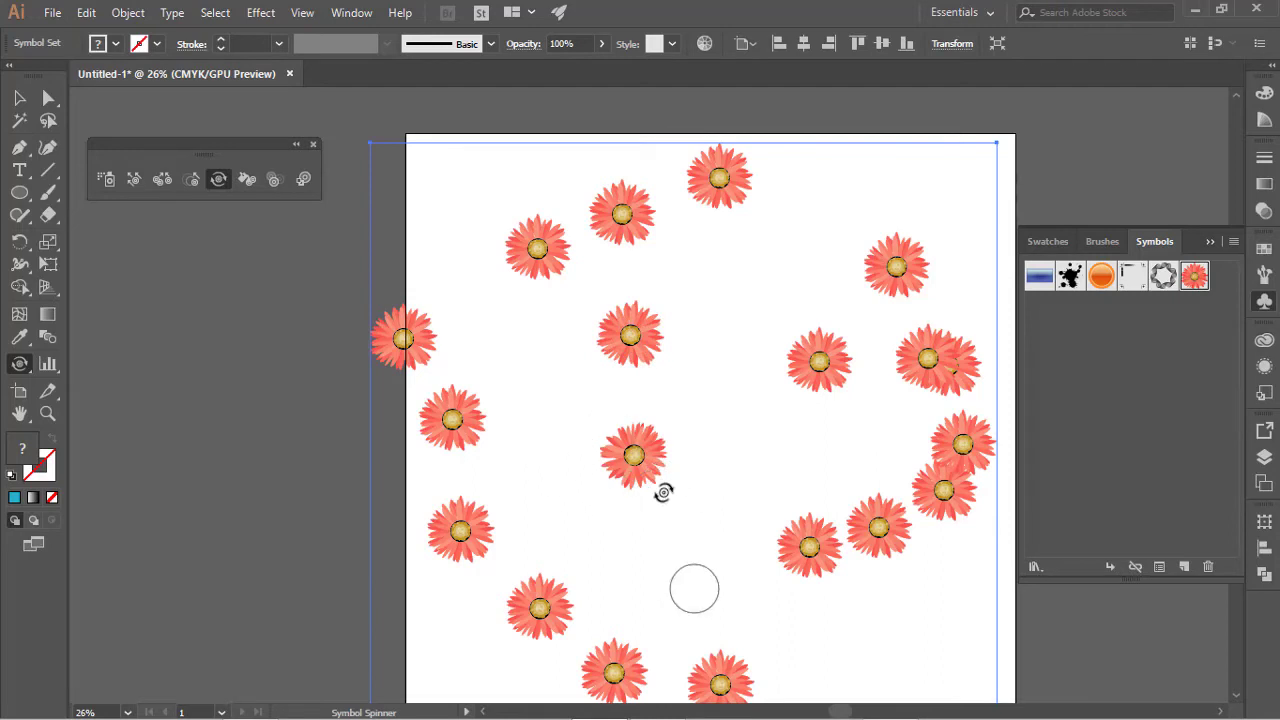
pyautogui.moveTo(823, 363)
pyautogui.mouseDown()
pyautogui.moveTo(822, 382)
pyautogui.moveTo(814, 358)
pyautogui.mouseUp()
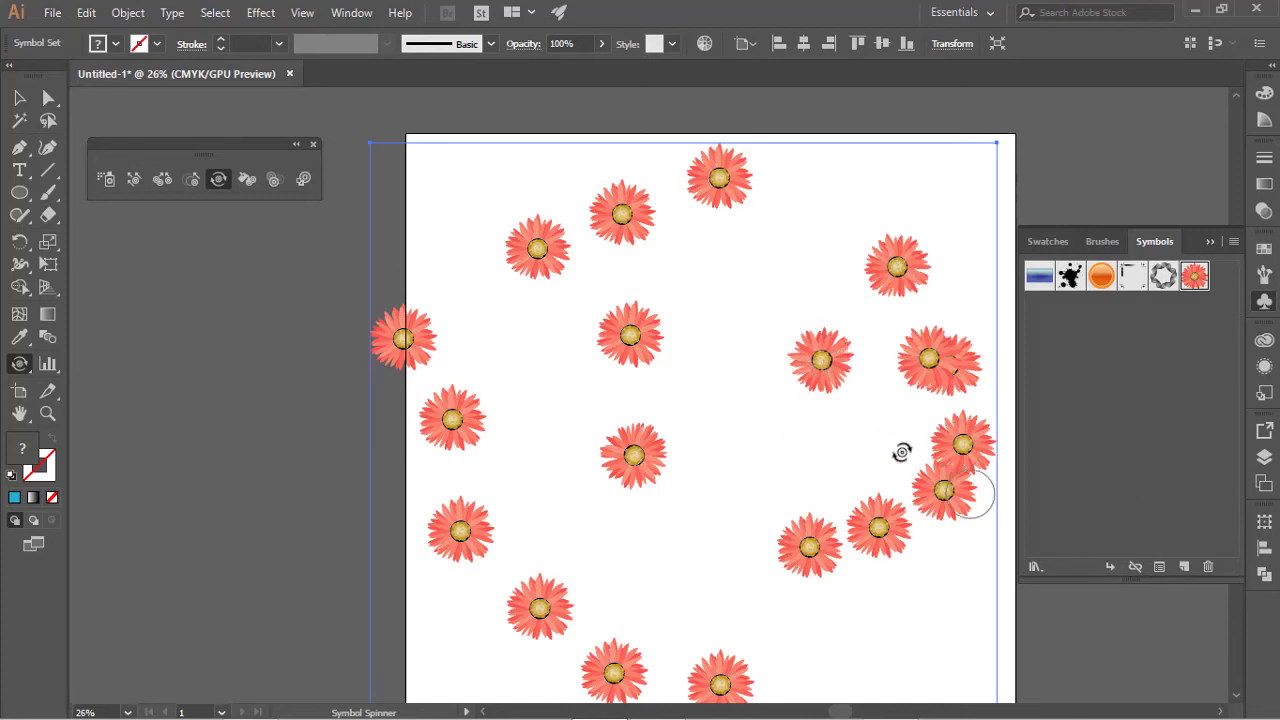
pyautogui.moveTo(898, 263); pyautogui.dragTo(941, 300)
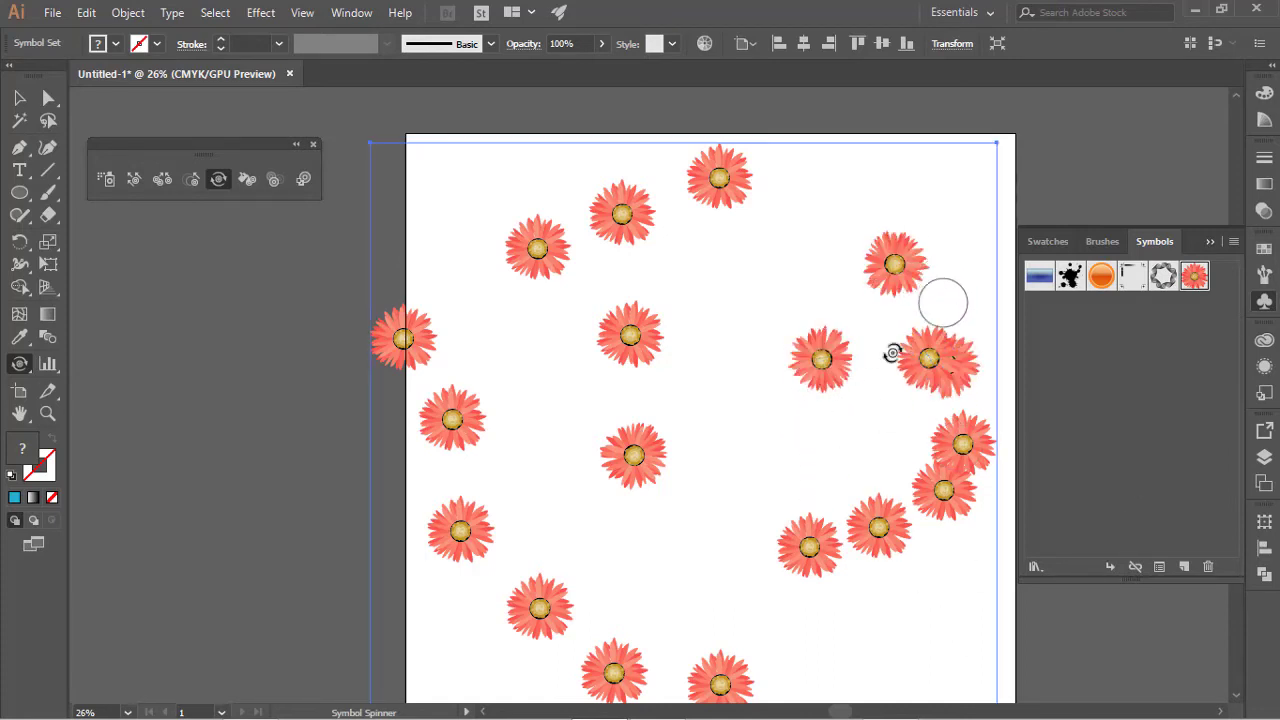
pyautogui.click(245, 178)
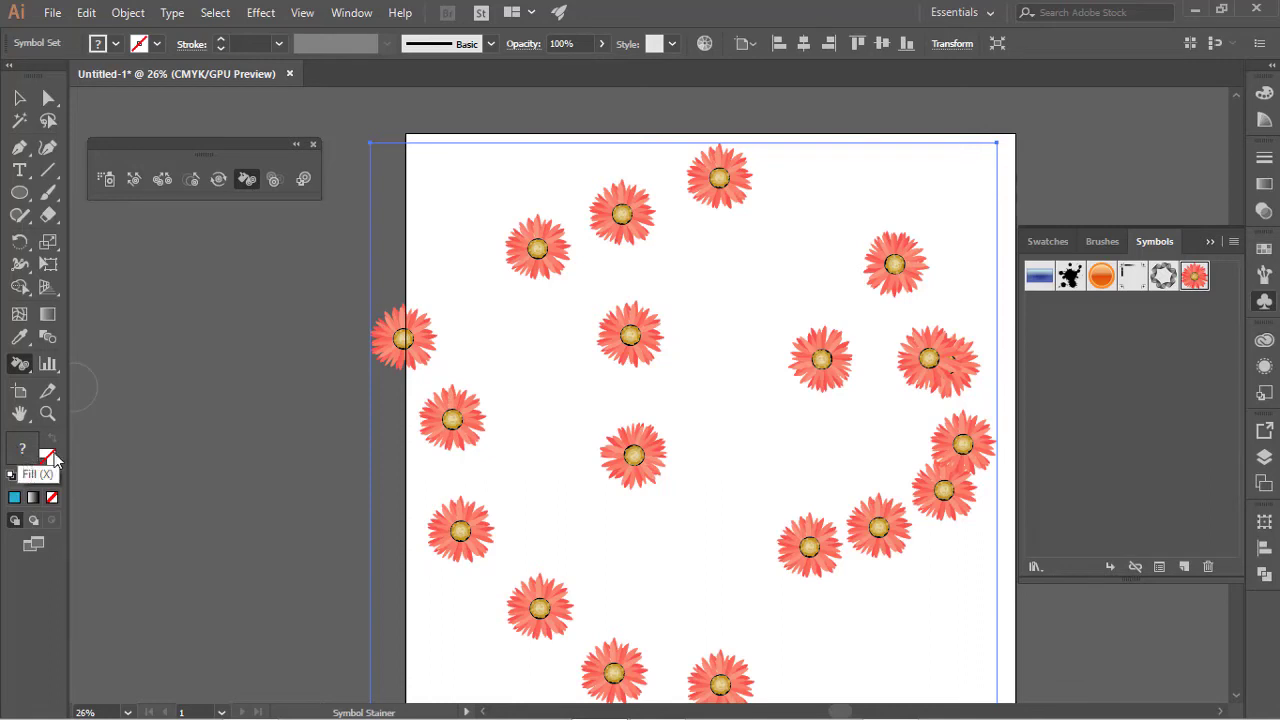
# Stain the centre, lower-middle and right-of-centre flowers blue and cyan with the Symbol Stainer.
pyautogui.click(635, 345)
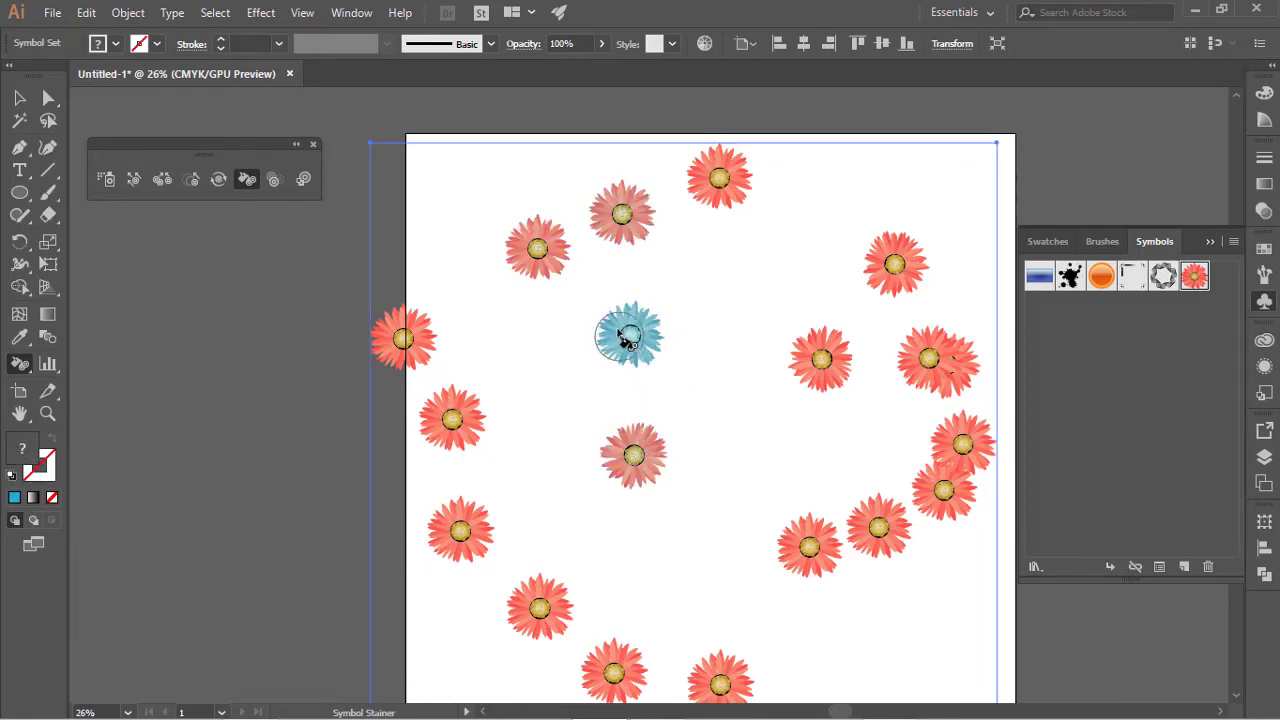
pyautogui.click(14, 497)
pyautogui.click(620, 460)
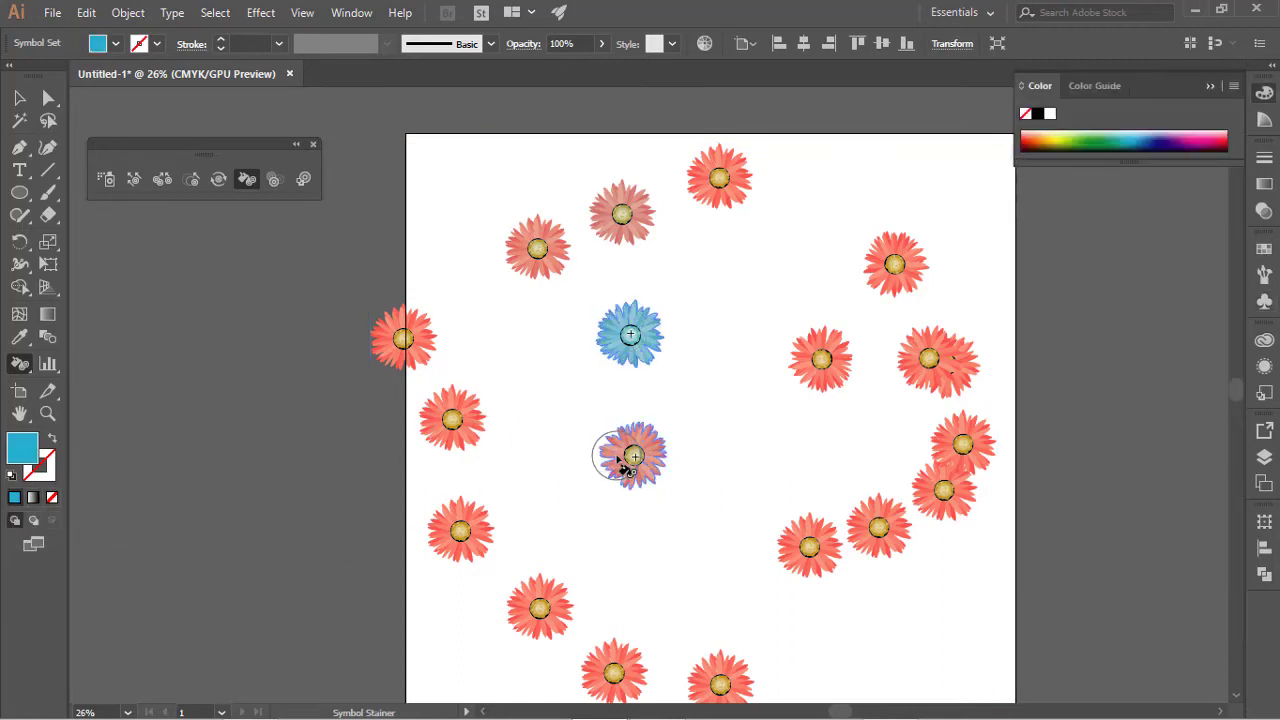
pyautogui.click(838, 364)
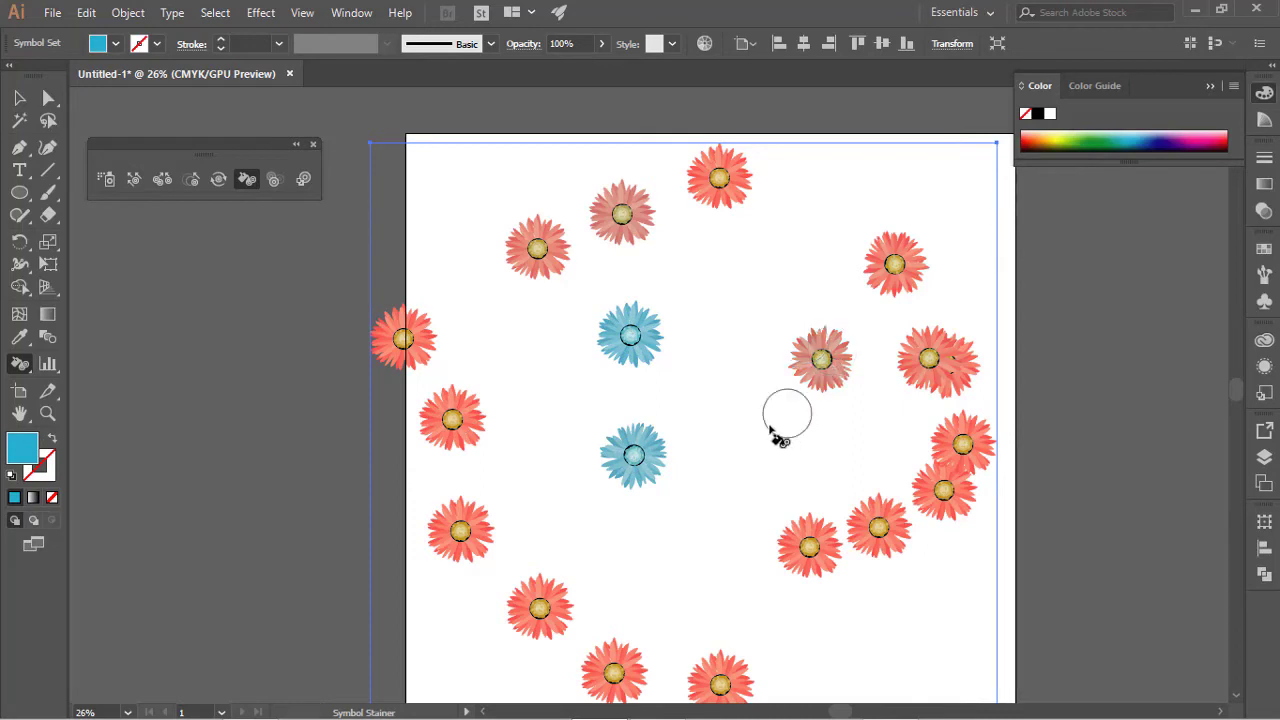
pyautogui.click(823, 357)
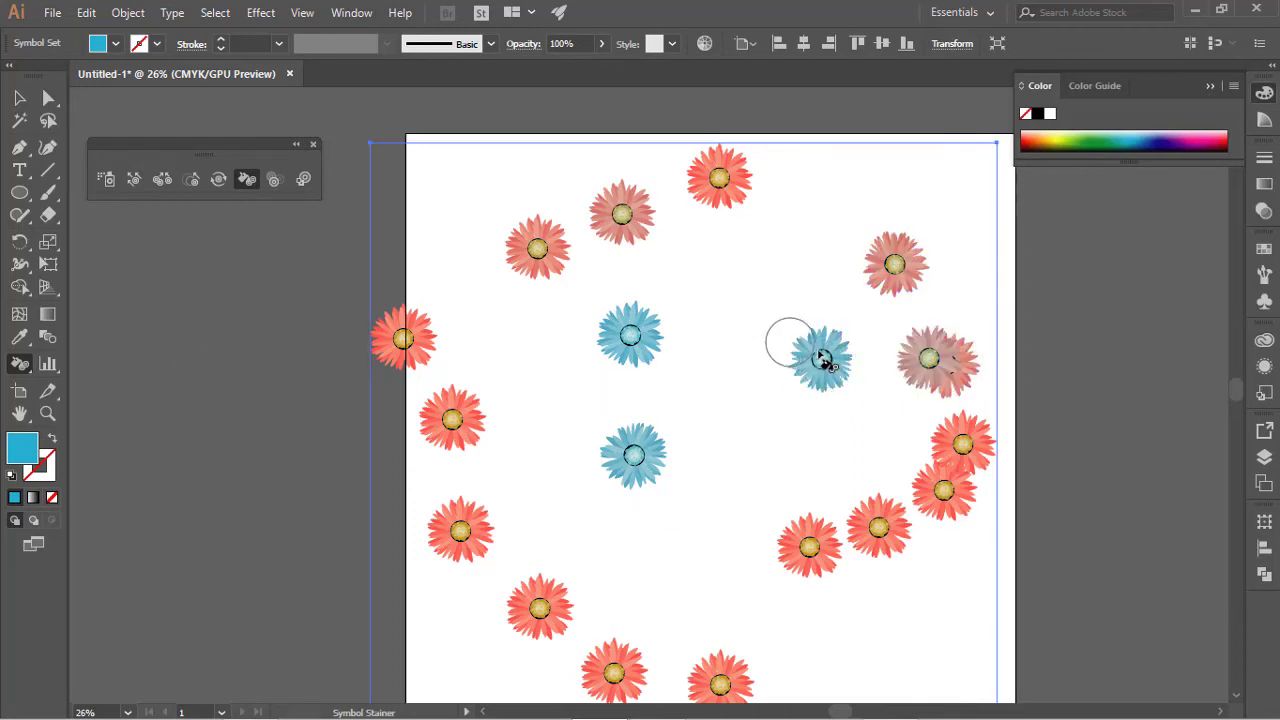
pyautogui.moveTo(820, 360); pyautogui.dragTo(818, 355)
pyautogui.click(277, 183)
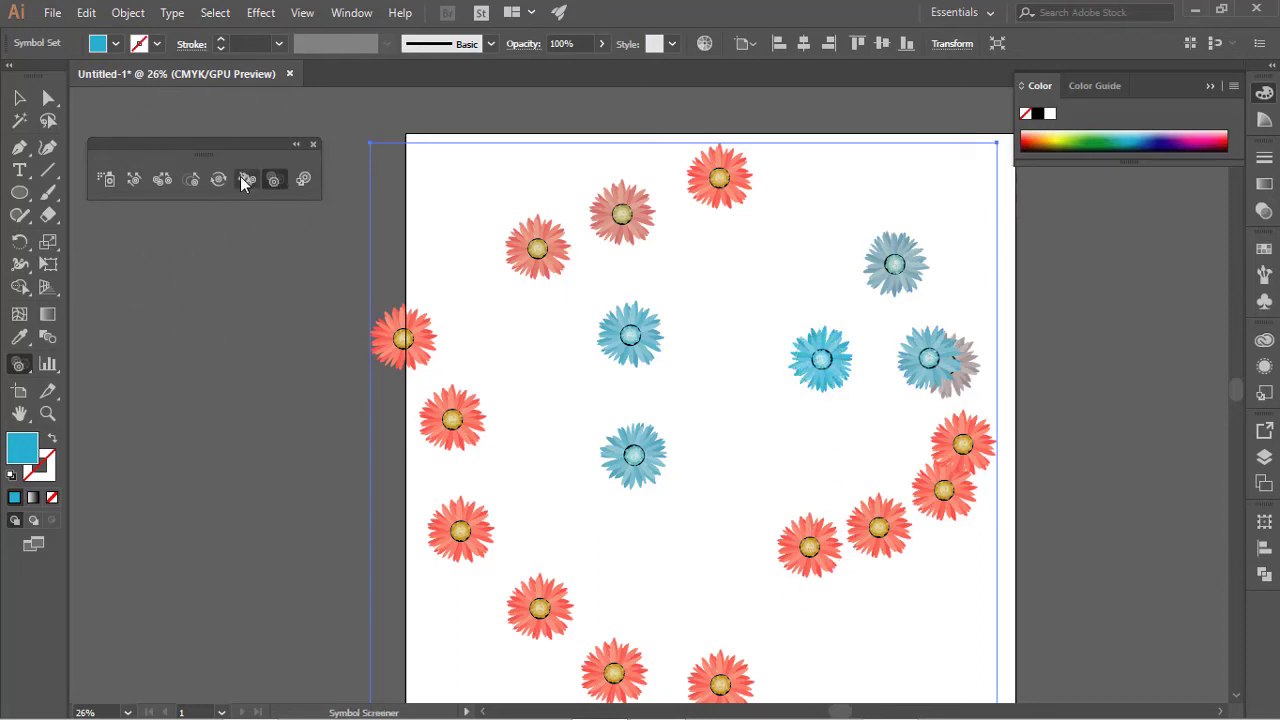
# Screen the bottom-left, lower-right, left and top red flowers to pale, semi-transparent pink.
pyautogui.click(545, 608)
pyautogui.click(545, 608)
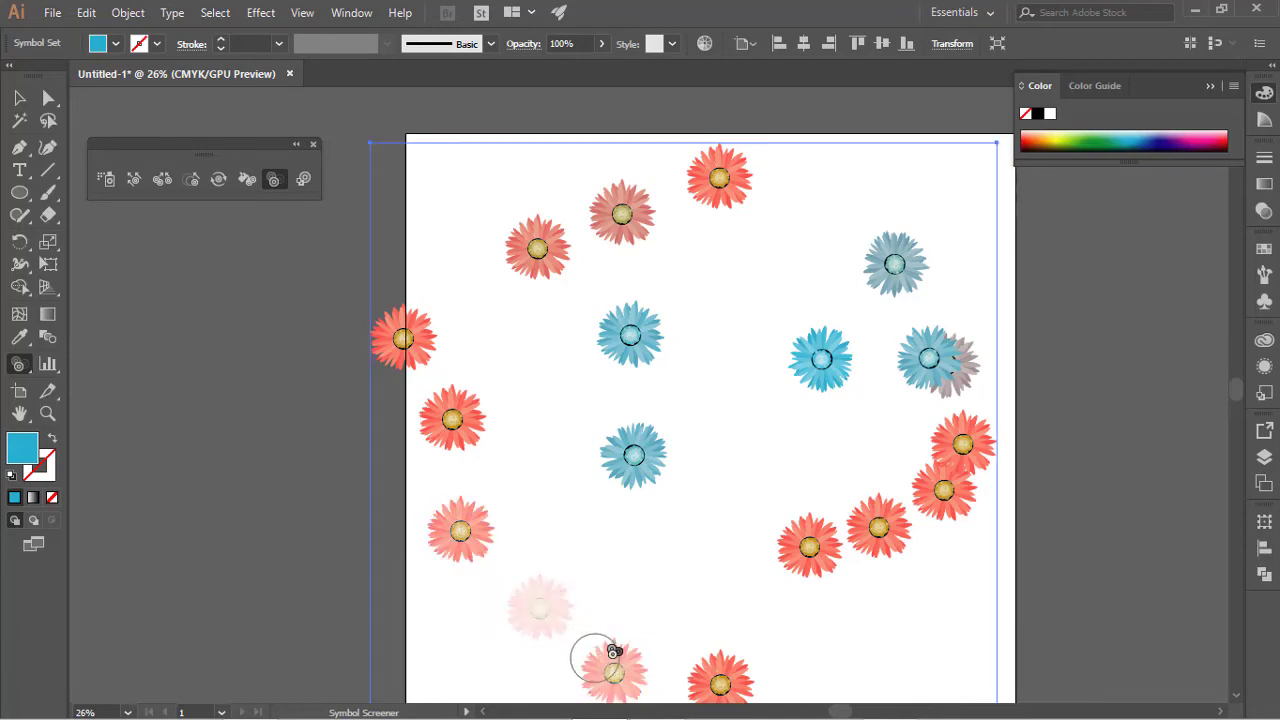
pyautogui.moveTo(808, 545)
pyautogui.mouseDown()
pyautogui.moveTo(923, 551)
pyautogui.moveTo(966, 437)
pyautogui.mouseUp()
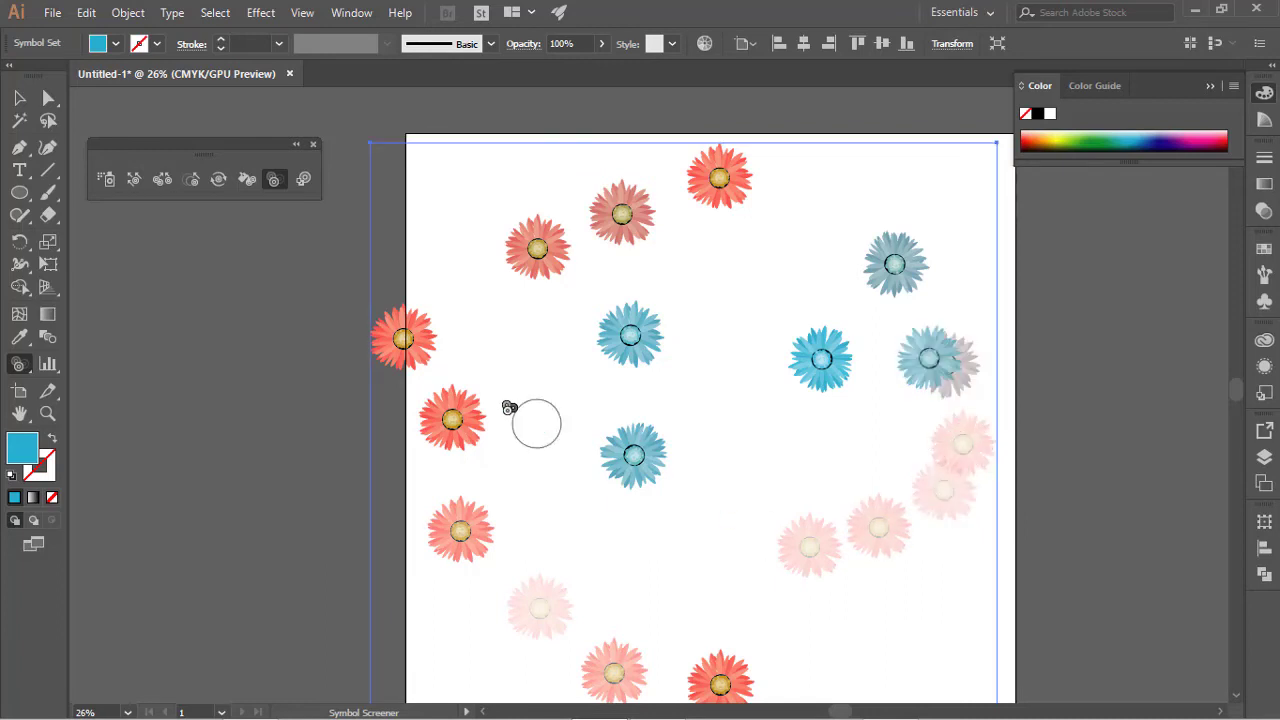
pyautogui.moveTo(453, 419)
pyautogui.mouseDown()
pyautogui.moveTo(471, 523)
pyautogui.moveTo(434, 428)
pyautogui.moveTo(428, 337)
pyautogui.mouseUp()
pyautogui.moveTo(536, 249)
pyautogui.mouseDown()
pyautogui.moveTo(623, 229)
pyautogui.moveTo(620, 210)
pyautogui.mouseUp()
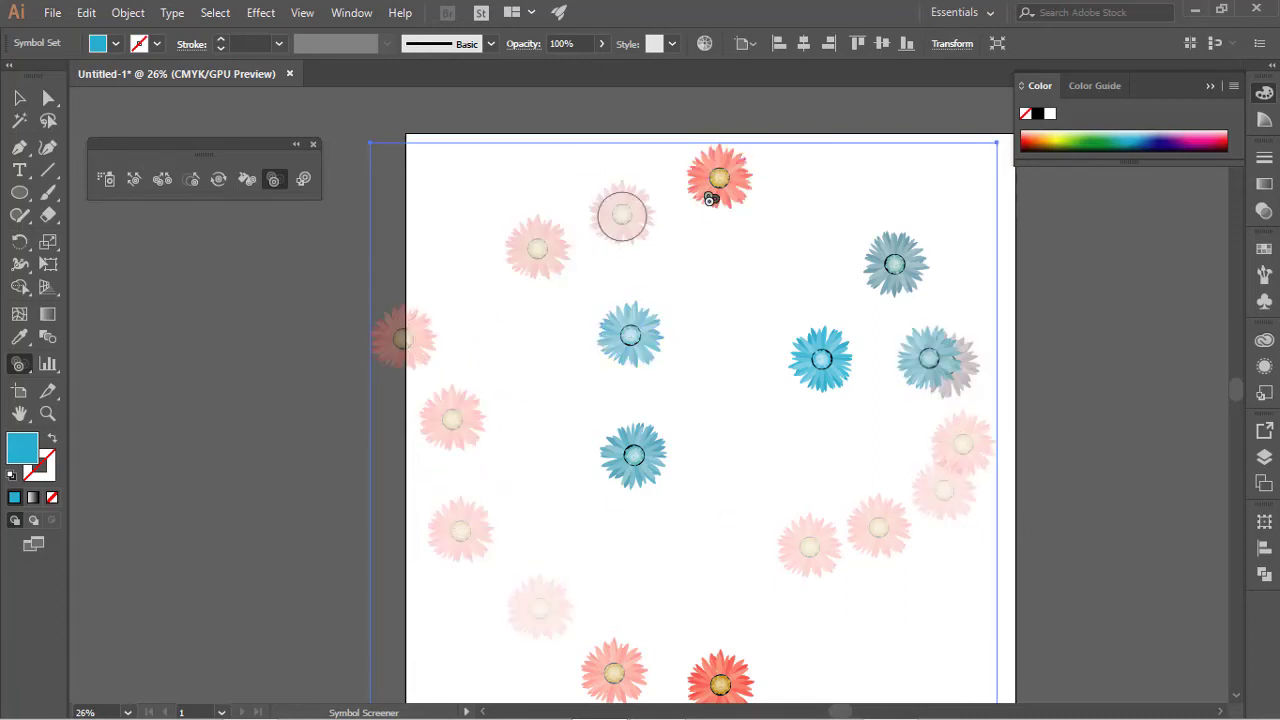
pyautogui.moveTo(737, 186); pyautogui.dragTo(690, 229)
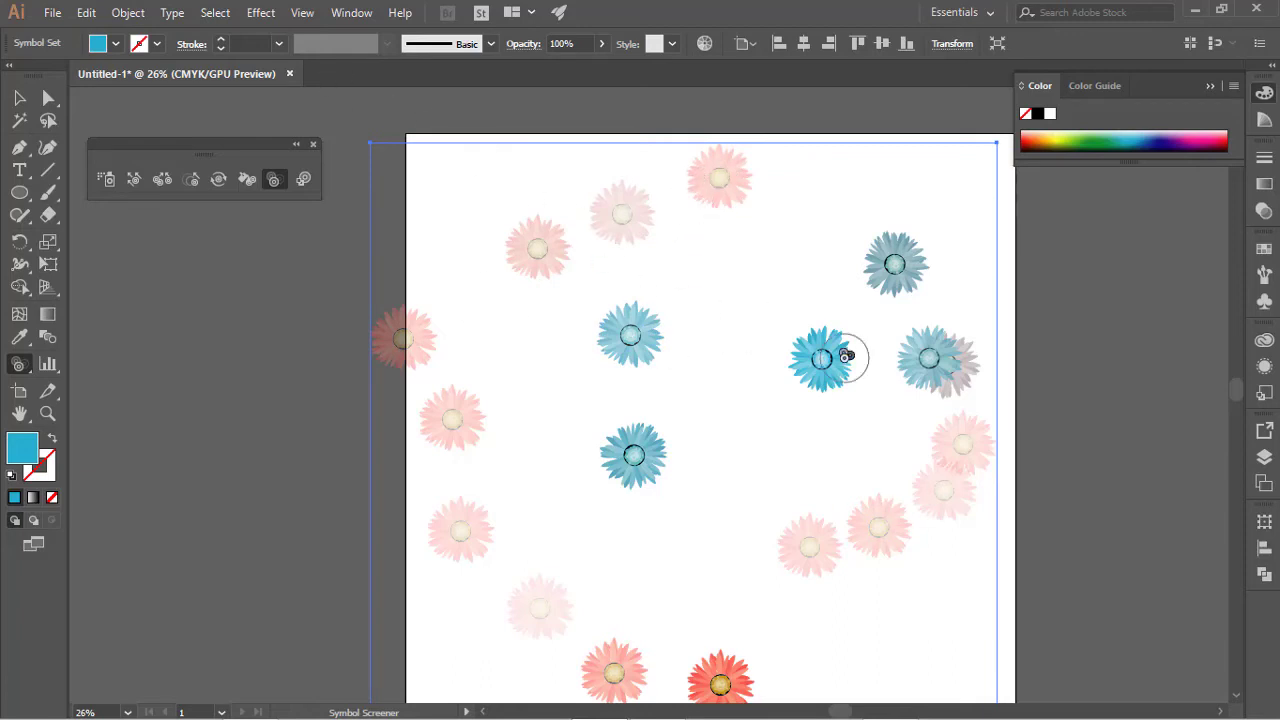
pyautogui.moveTo(900, 400); pyautogui.dragTo(838, 358)
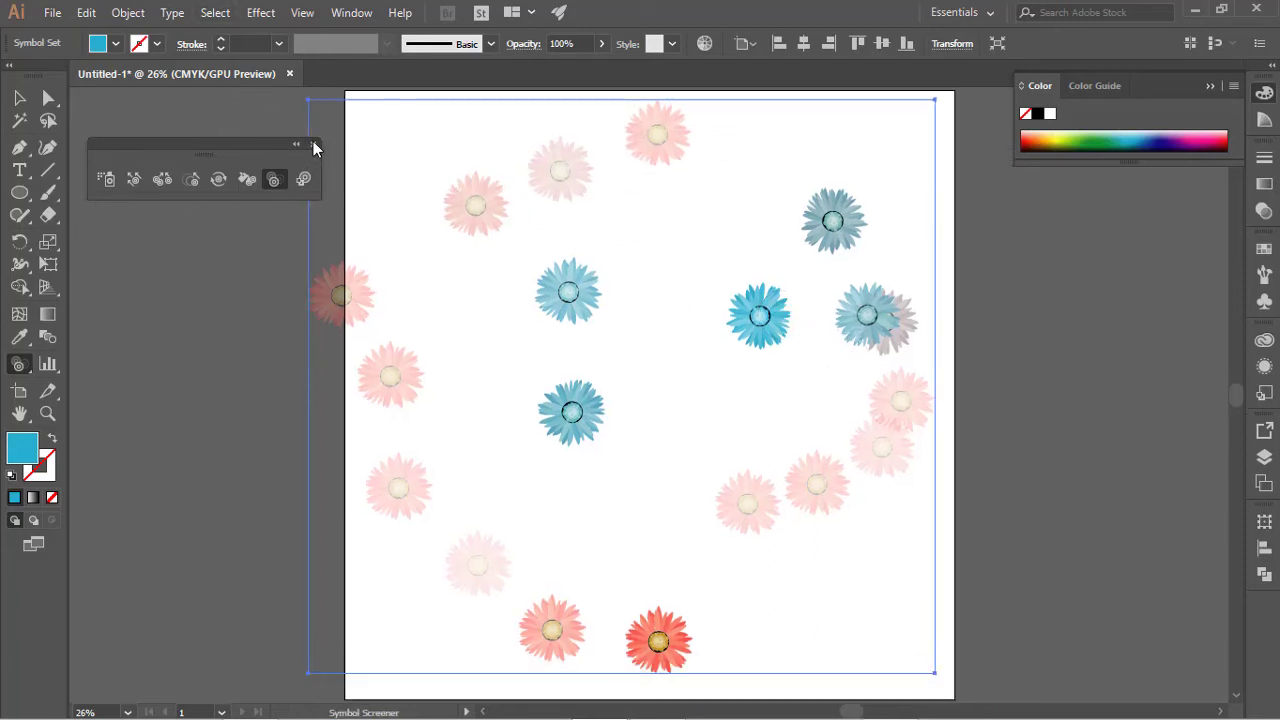
# Close the Symbolism tools palette and deselect the flower set with the Selection tool.
pyautogui.click(313, 146)
pyautogui.click(19, 98)
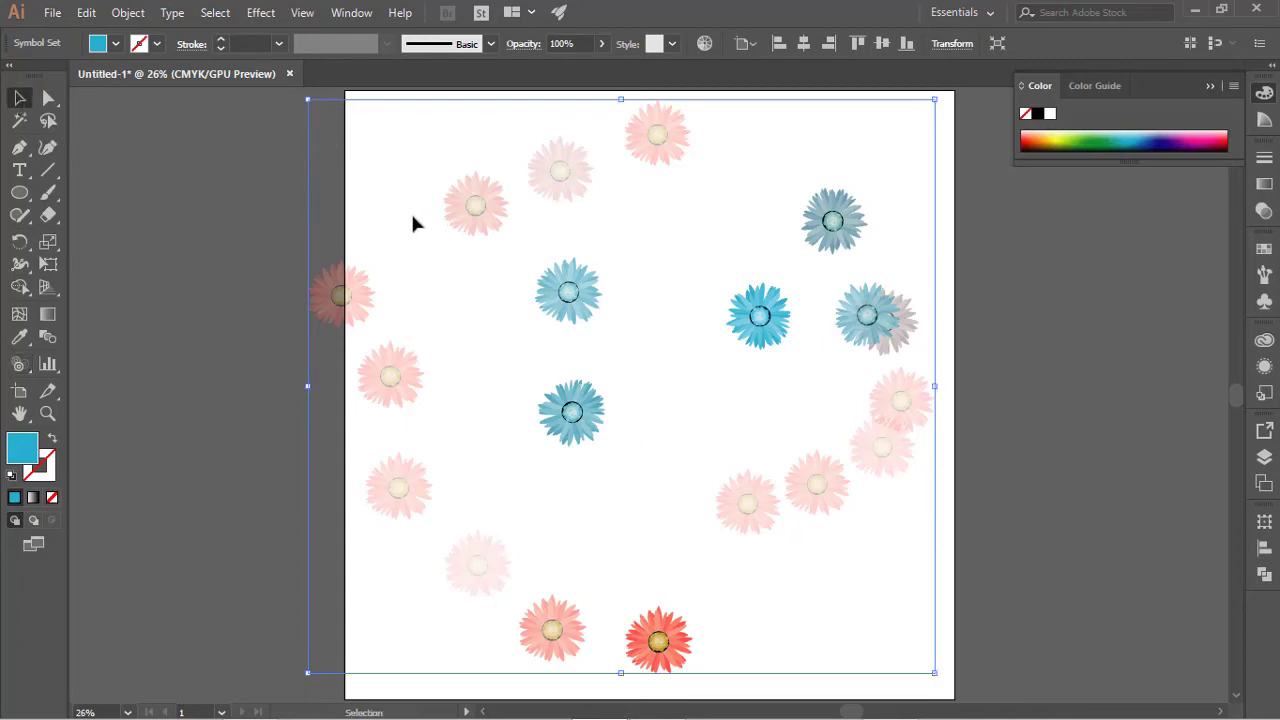
pyautogui.click(326, 178)
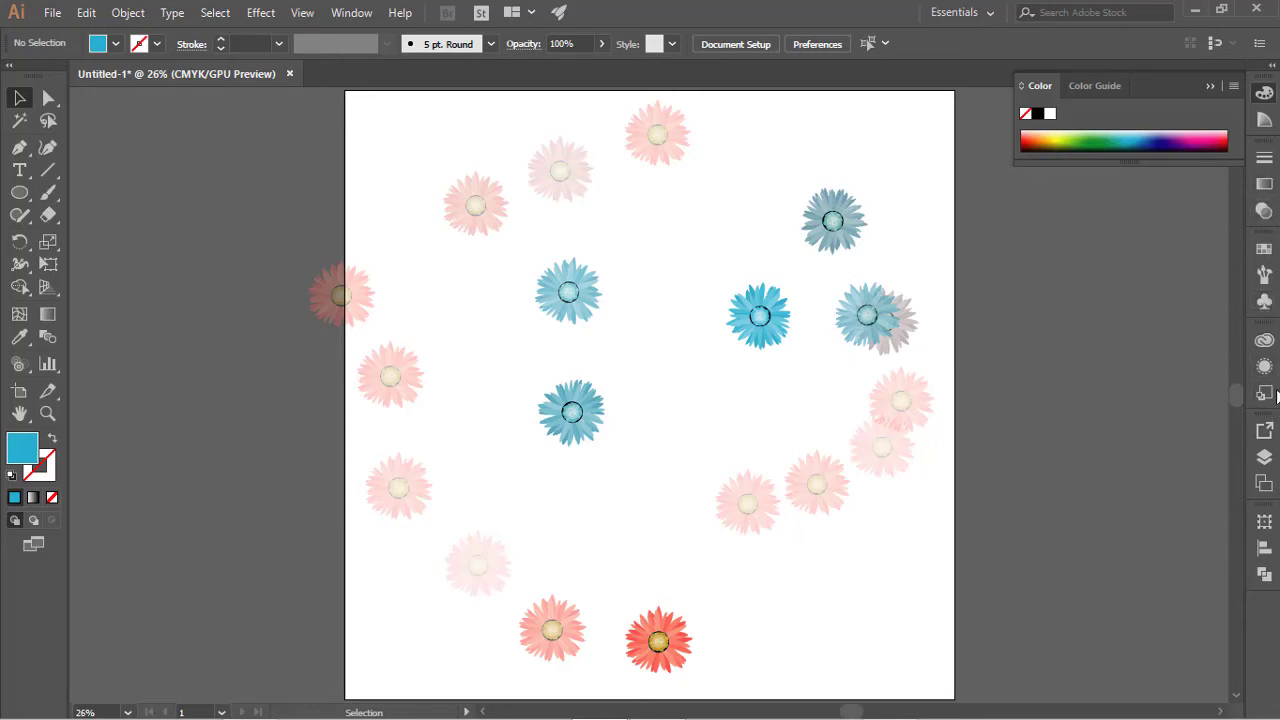
# Show the Symbols panel, then start a New Symbol and cancel it.
pyautogui.click(1265, 301)
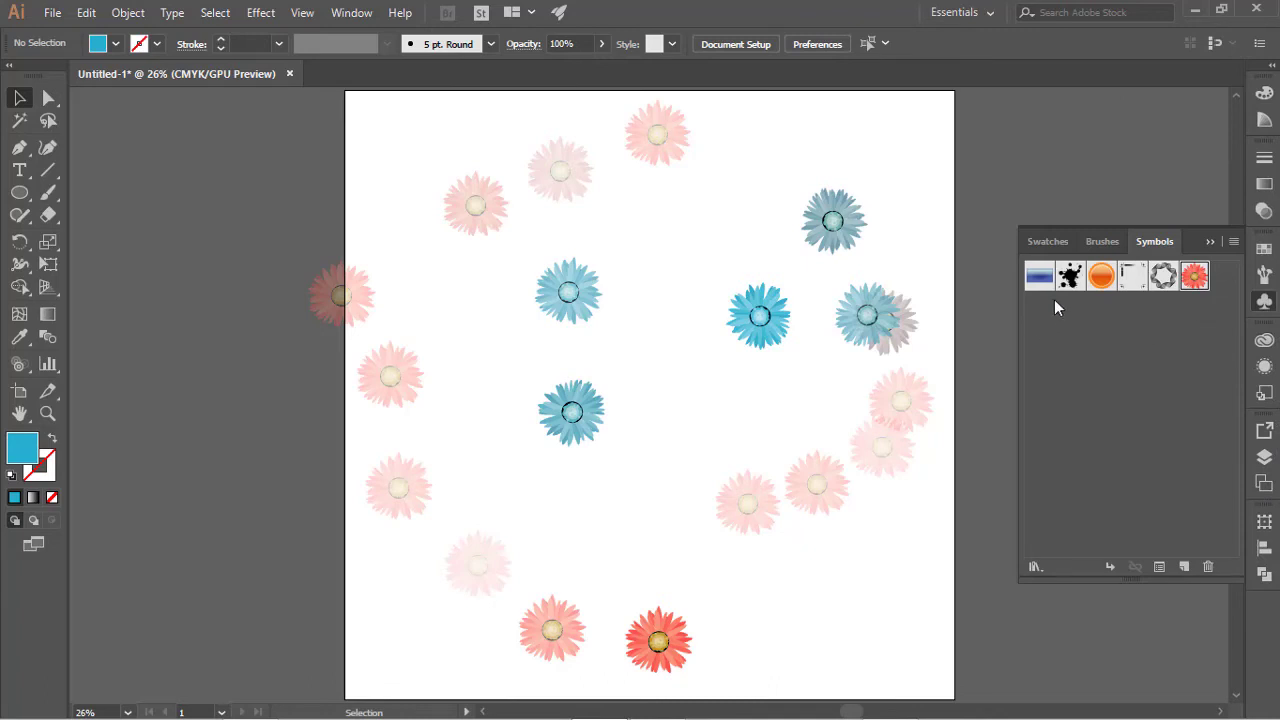
pyautogui.click(1185, 566)
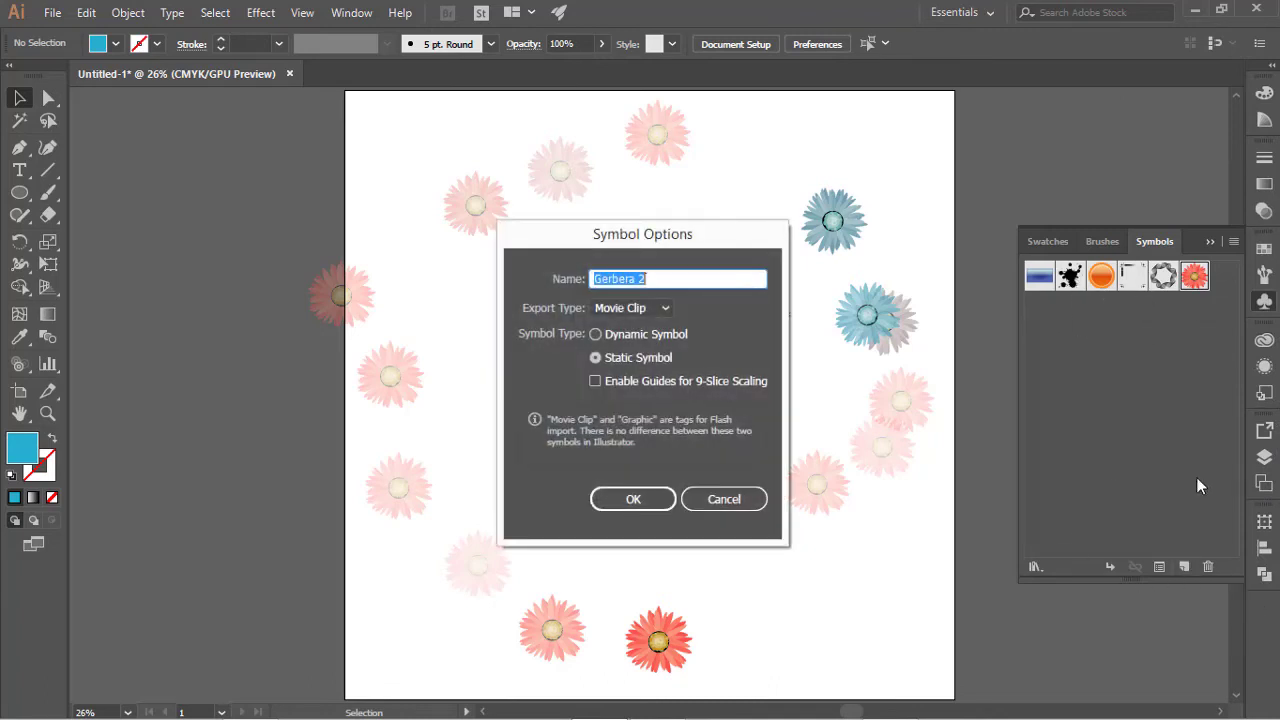
pyautogui.click(700, 501)
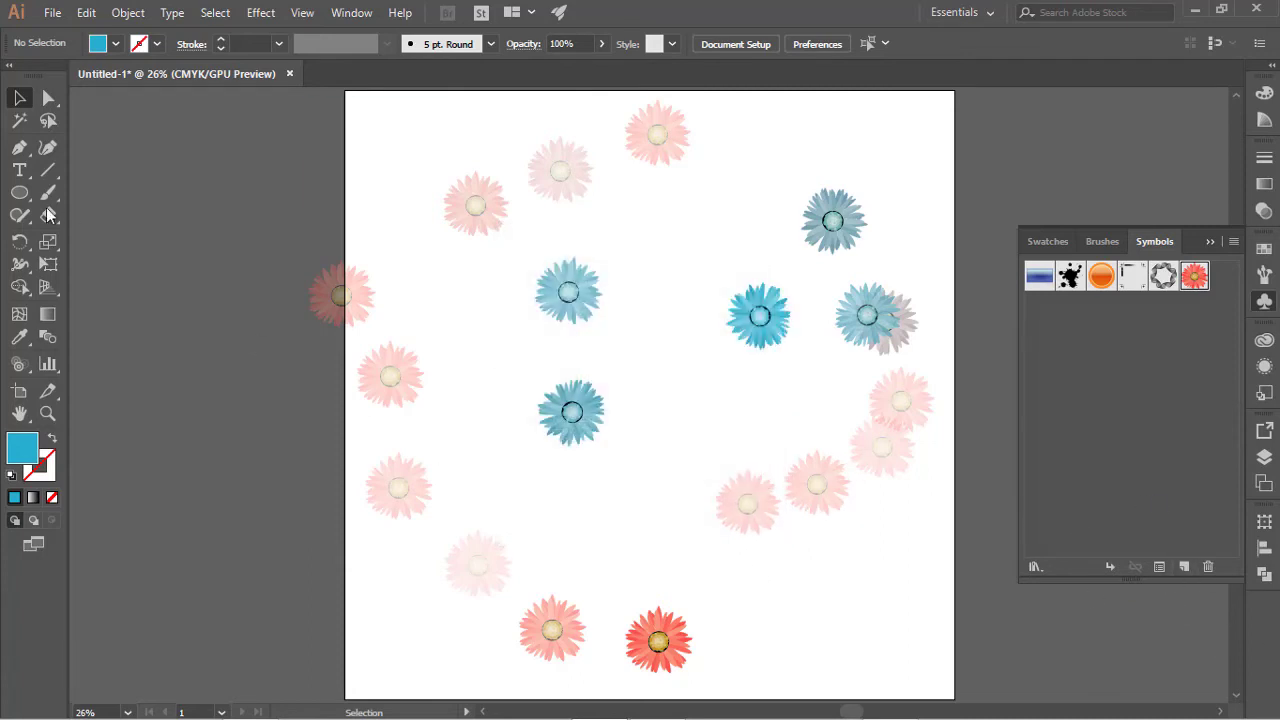
# Draw a blue five-pointed star near the top-left with the Star Tool.
pyautogui.moveTo(16, 190); pyautogui.dragTo(80, 280)
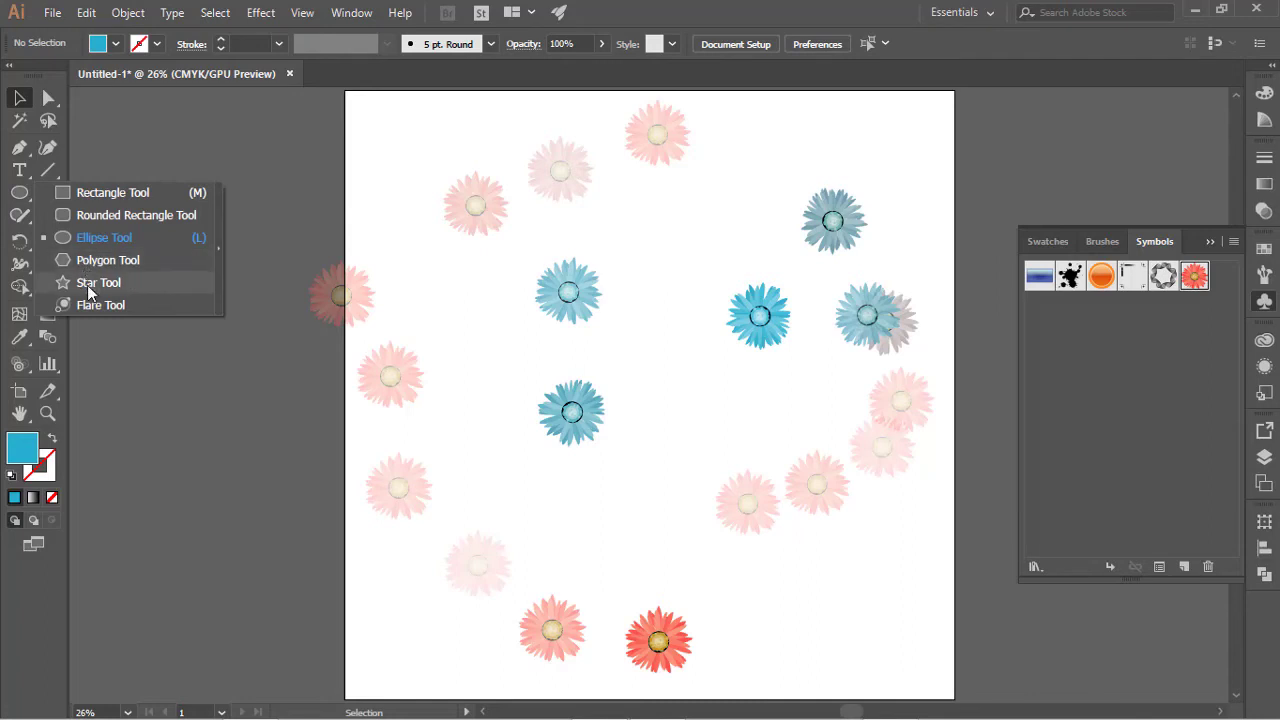
pyautogui.moveTo(440, 208); pyautogui.dragTo(414, 246)
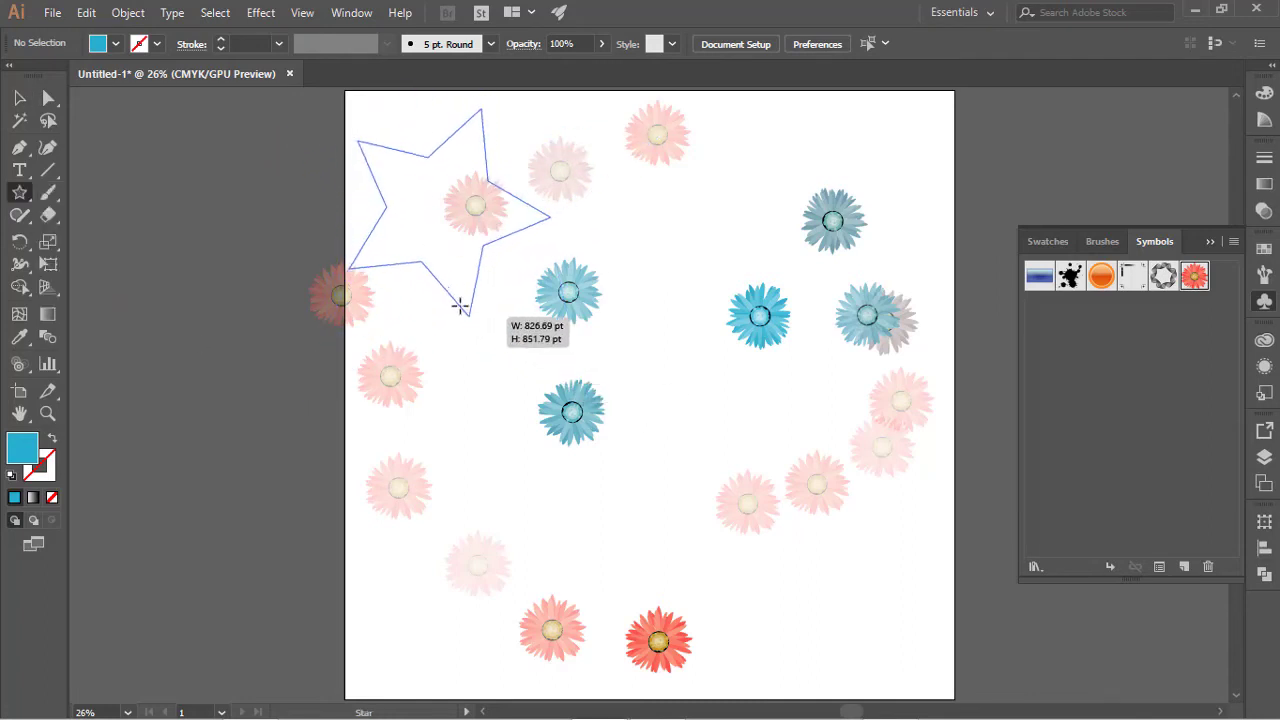
pyautogui.moveTo(19, 192)
pyautogui.mouseDown()
pyautogui.moveTo(92, 305)
pyautogui.moveTo(99, 280)
pyautogui.mouseUp()
# Draw a blue three-sided polygon triangle in the lower right of the artboard.
pyautogui.moveTo(26, 202); pyautogui.dragTo(80, 257)
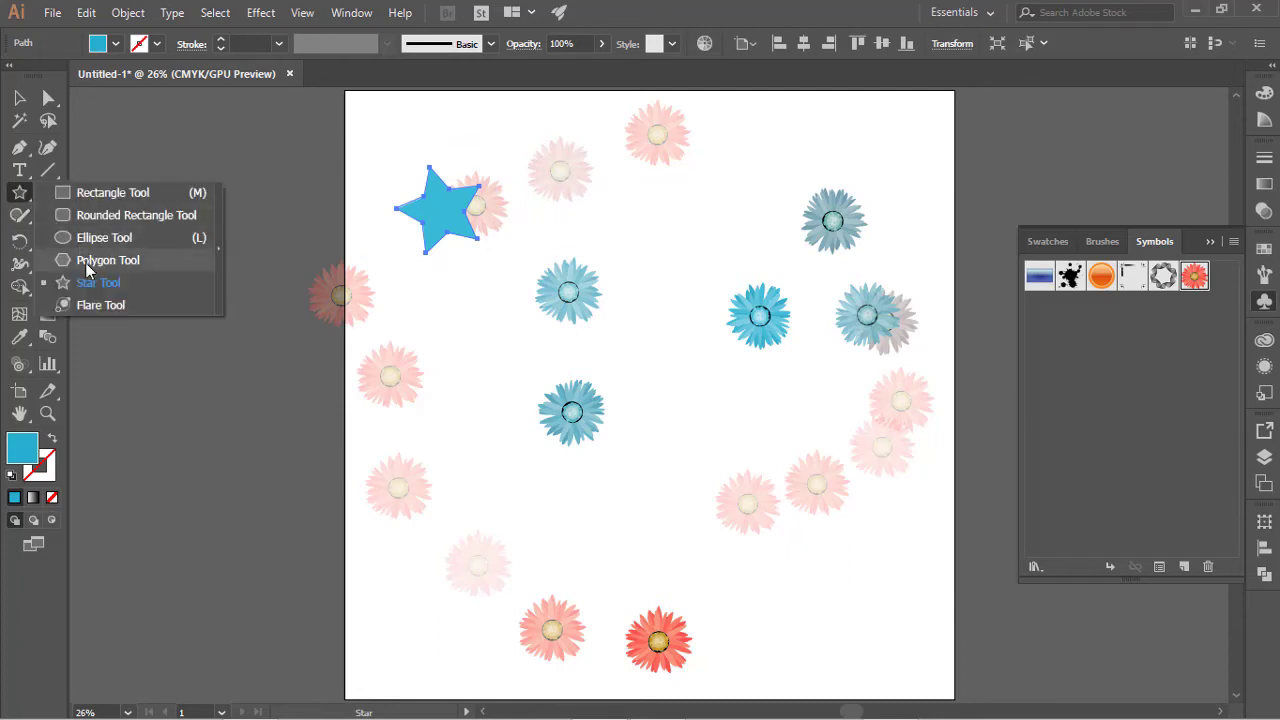
pyautogui.moveTo(748, 500); pyautogui.dragTo(794, 561)
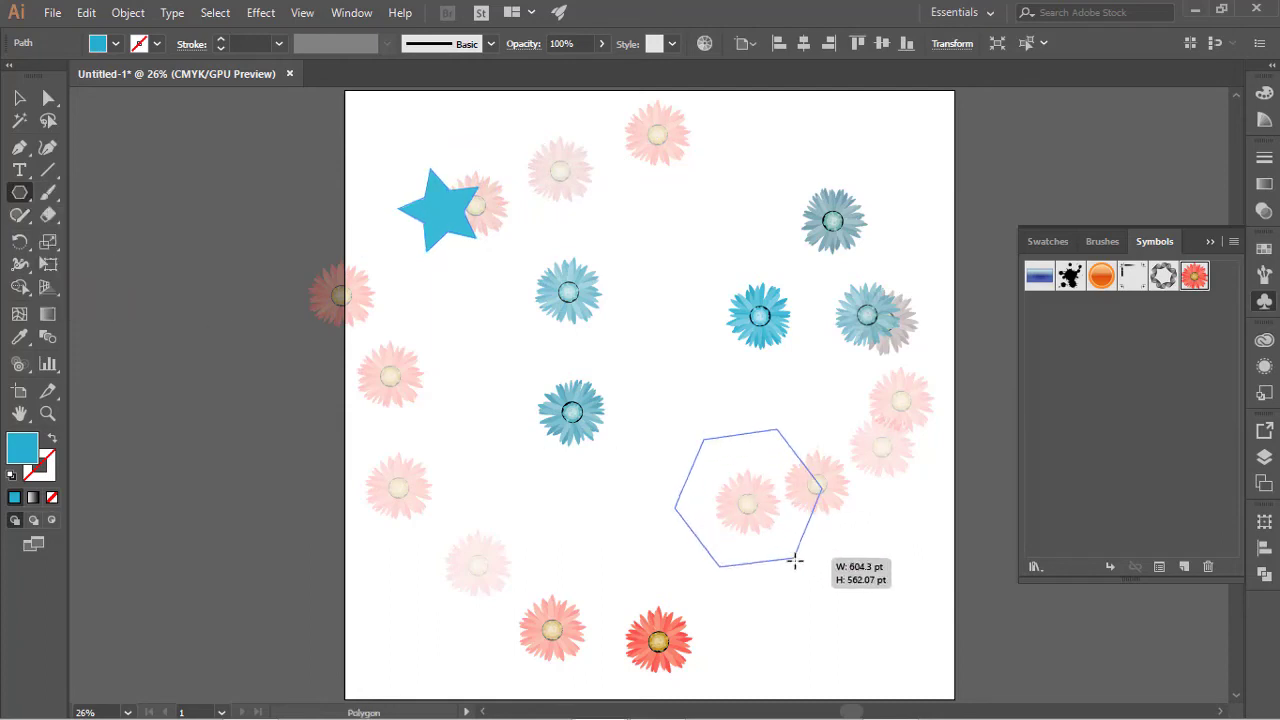
pyautogui.press('Up')
pyautogui.press('Up')
pyautogui.press('Up')
pyautogui.press('Up')
pyautogui.press('Down')
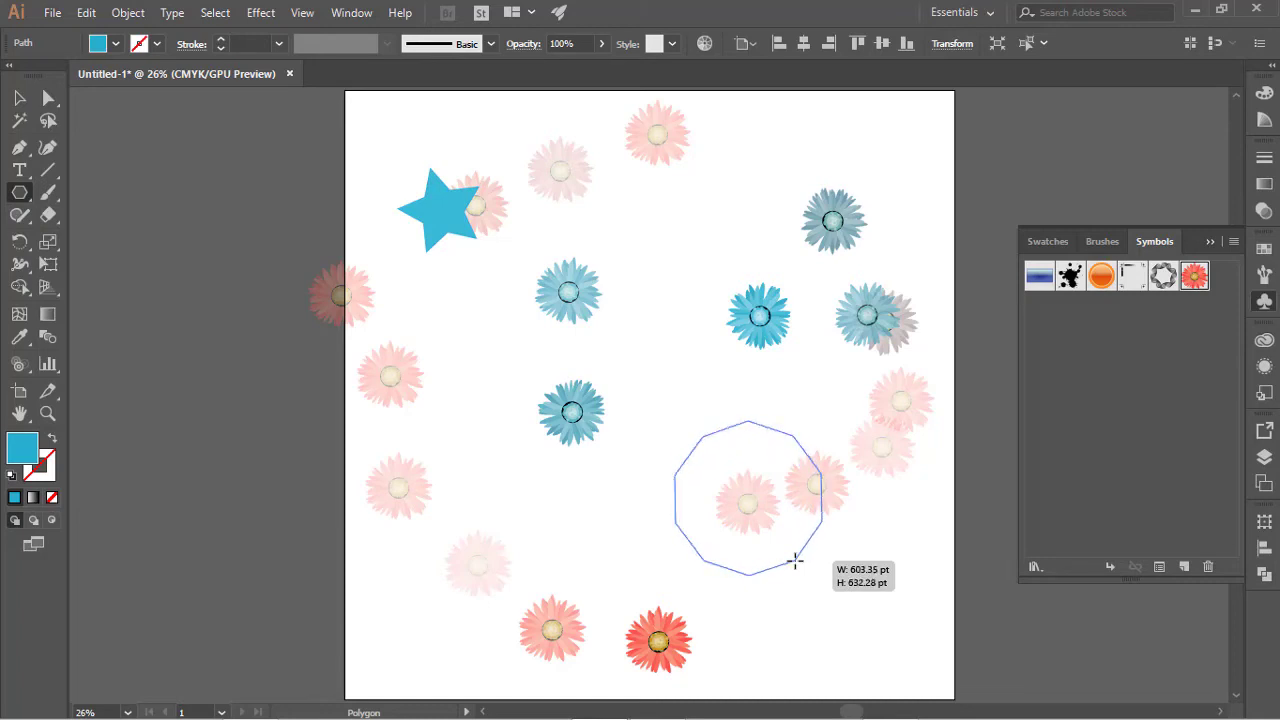
pyautogui.press('Down')
pyautogui.press('Down')
pyautogui.press('Down')
pyautogui.press('Up')
pyautogui.press('Down')
pyautogui.moveTo(794, 561); pyautogui.dragTo(796, 563)
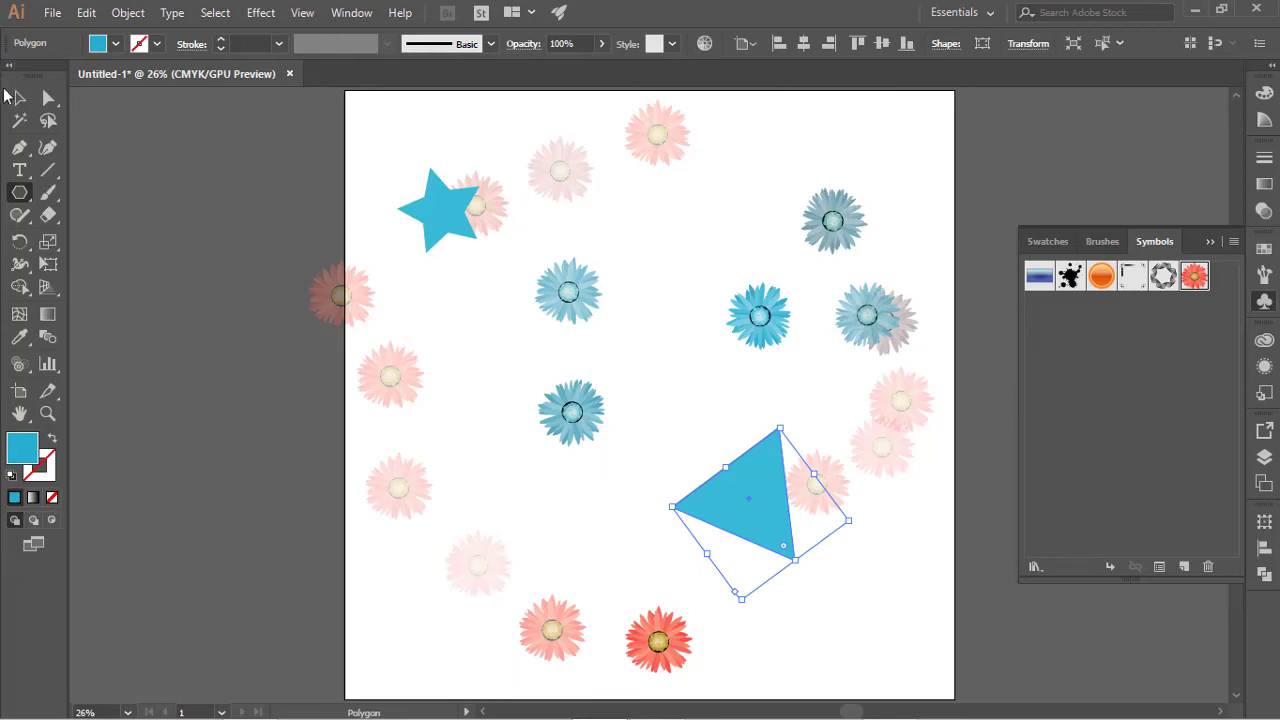
pyautogui.click(18, 97)
pyautogui.moveTo(741, 533); pyautogui.dragTo(1123, 398)
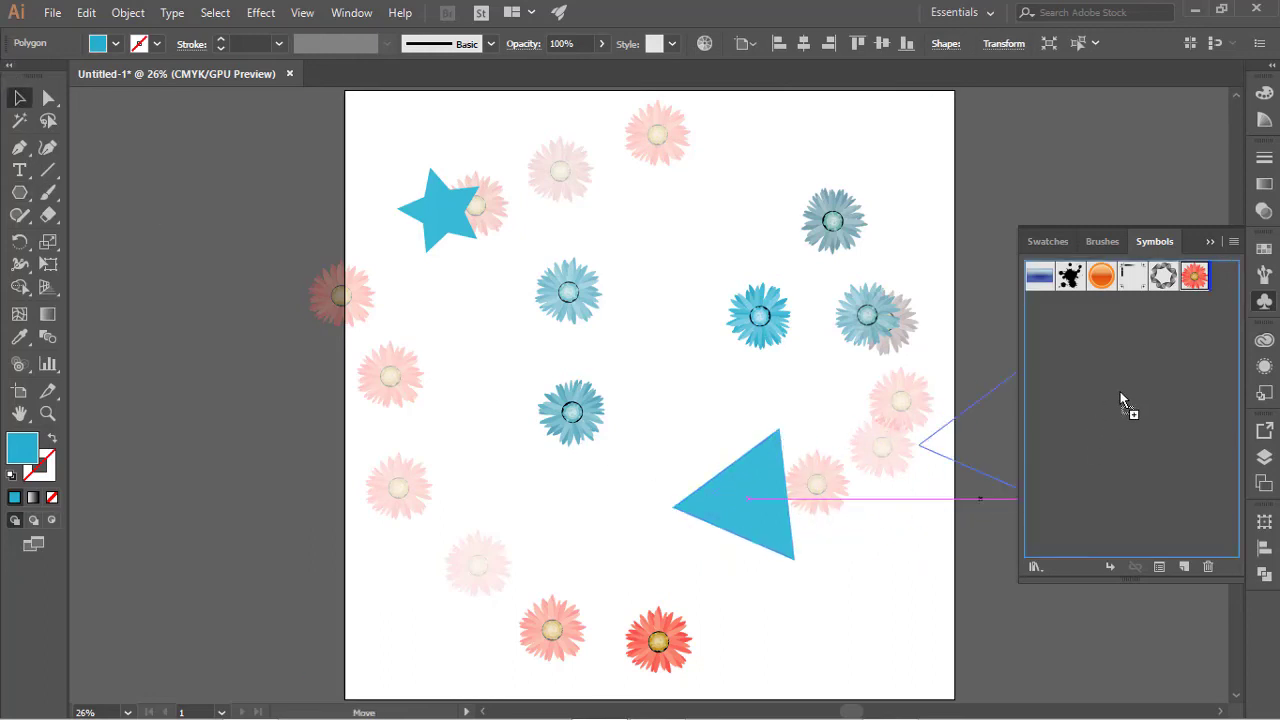
pyautogui.click(650, 308)
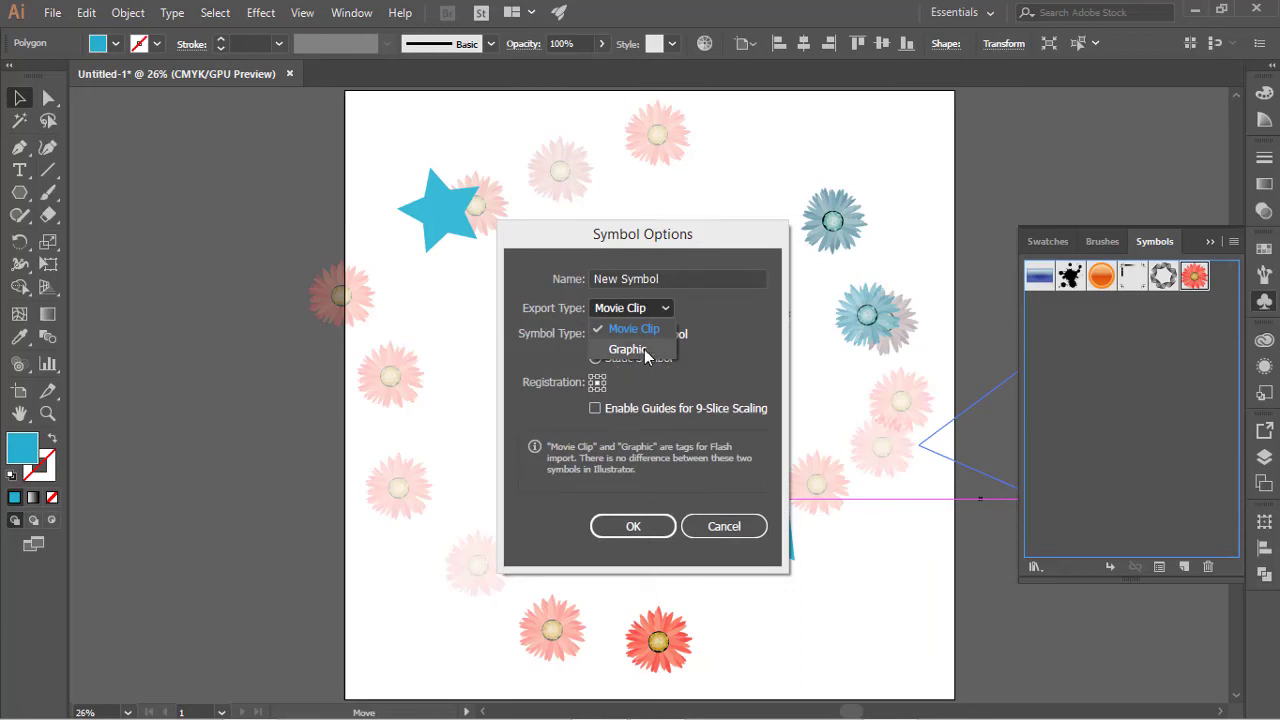
pyautogui.click(645, 350)
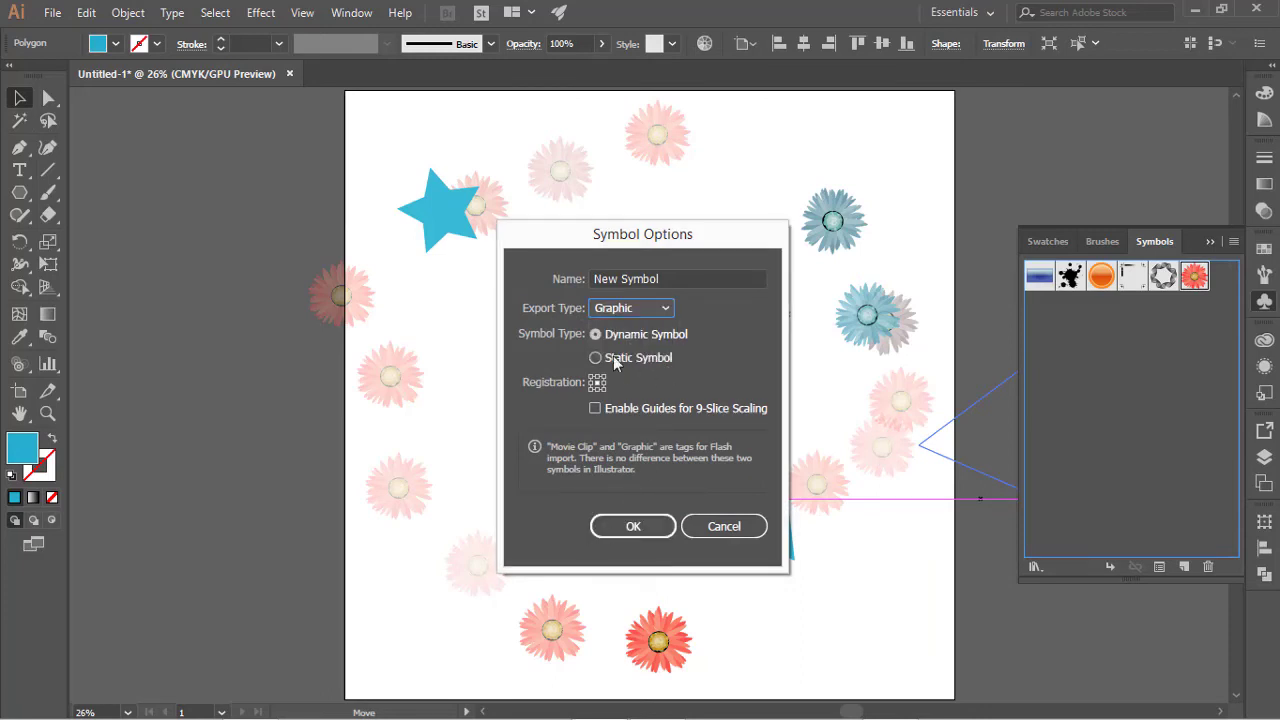
pyautogui.click(646, 524)
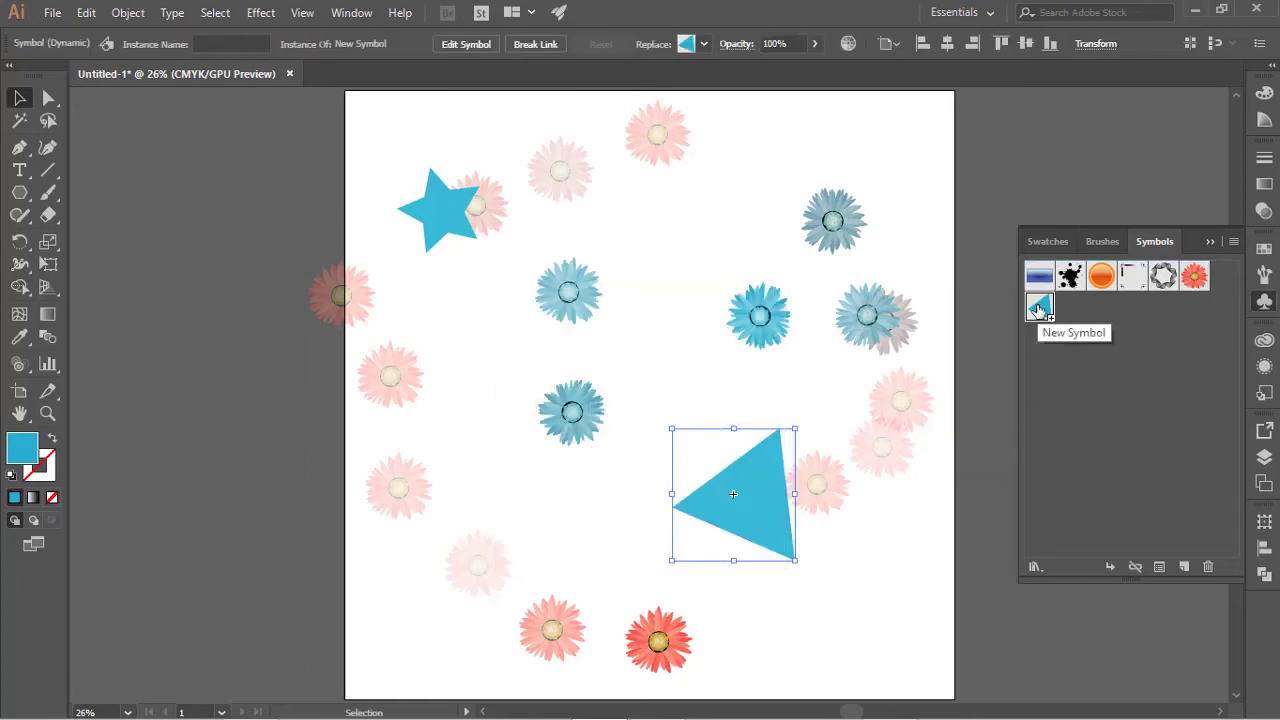
pyautogui.click(1039, 307)
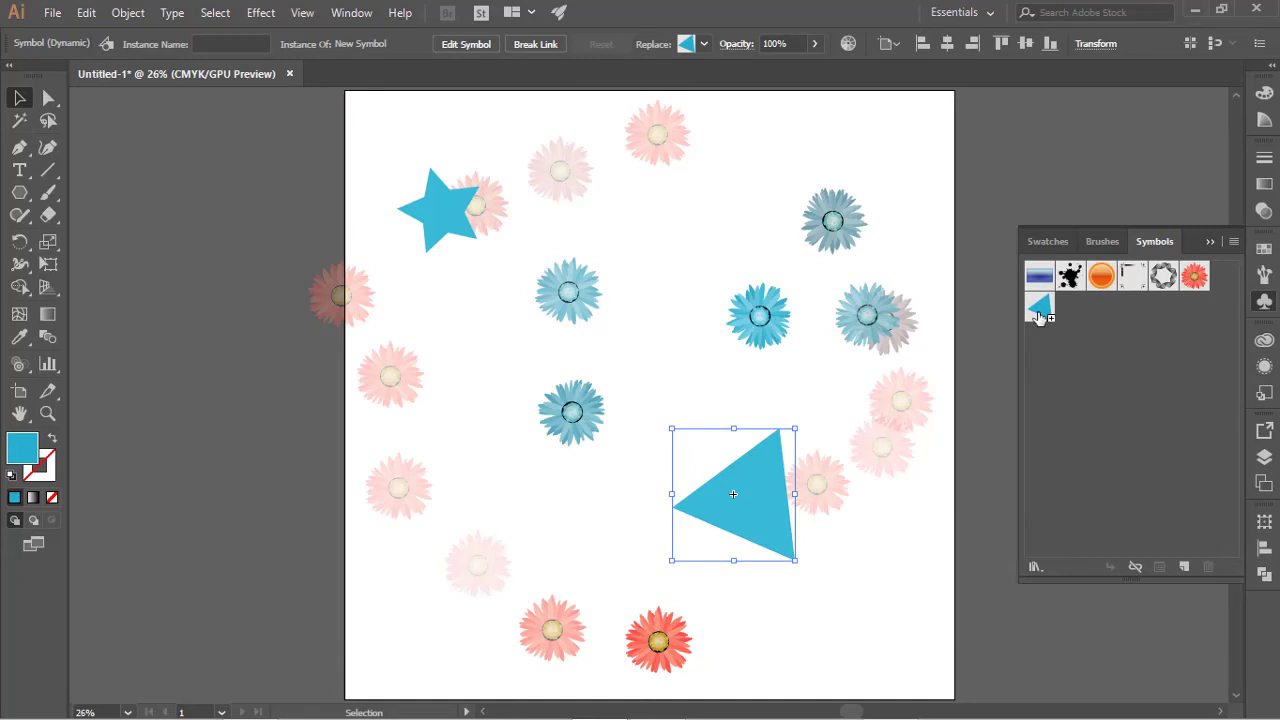
pyautogui.click(1207, 567)
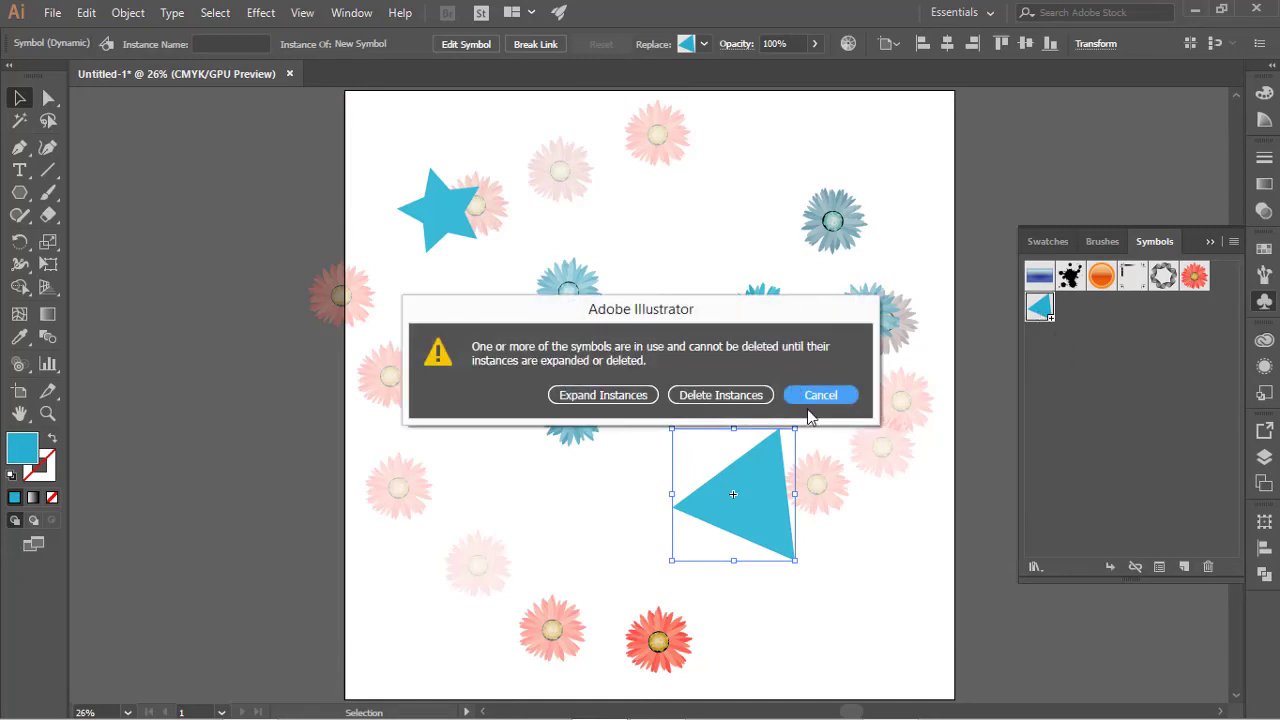
pyautogui.click(604, 393)
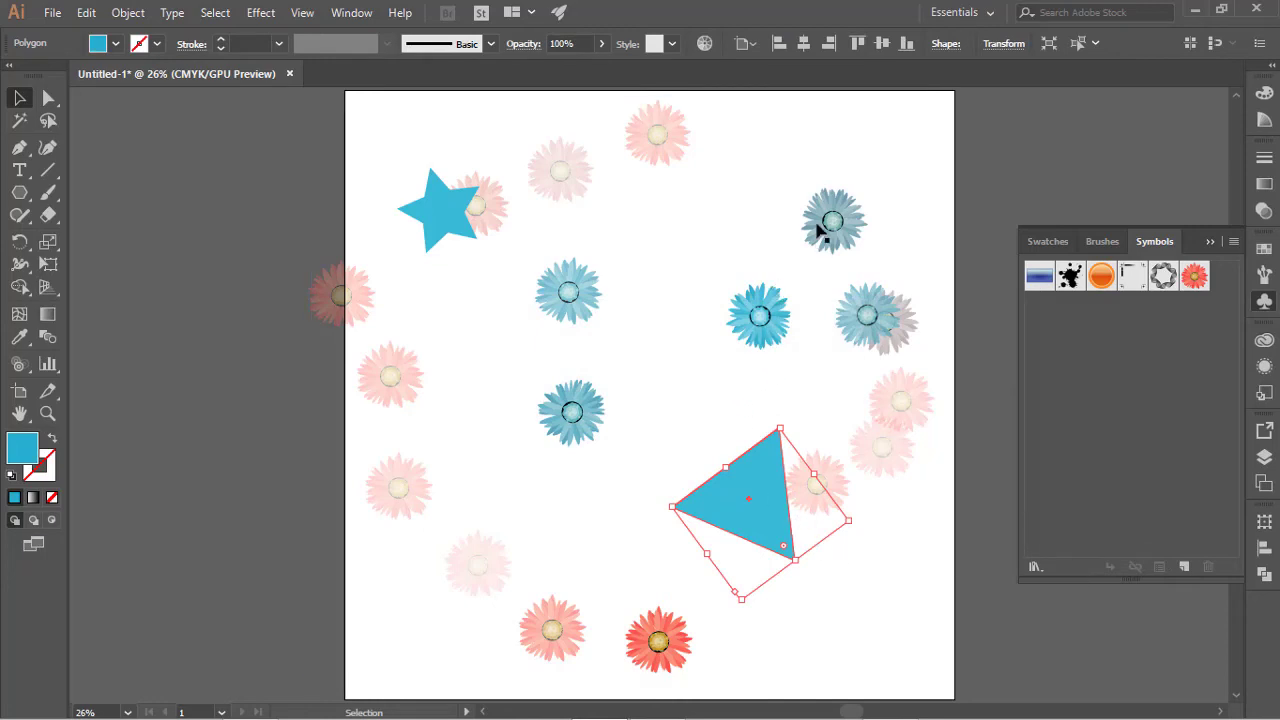
pyautogui.click(654, 143)
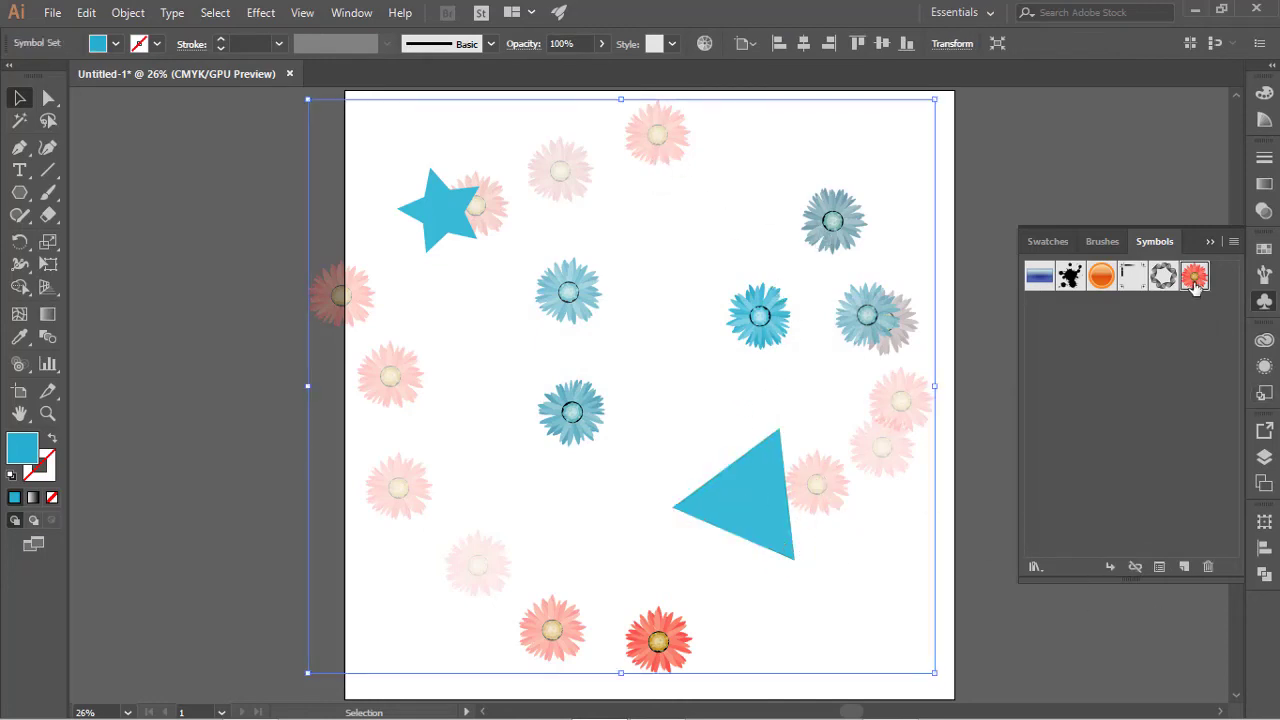
# Preview the Illuminate Flow Charts symbol library, then close it.
pyautogui.click(1231, 243)
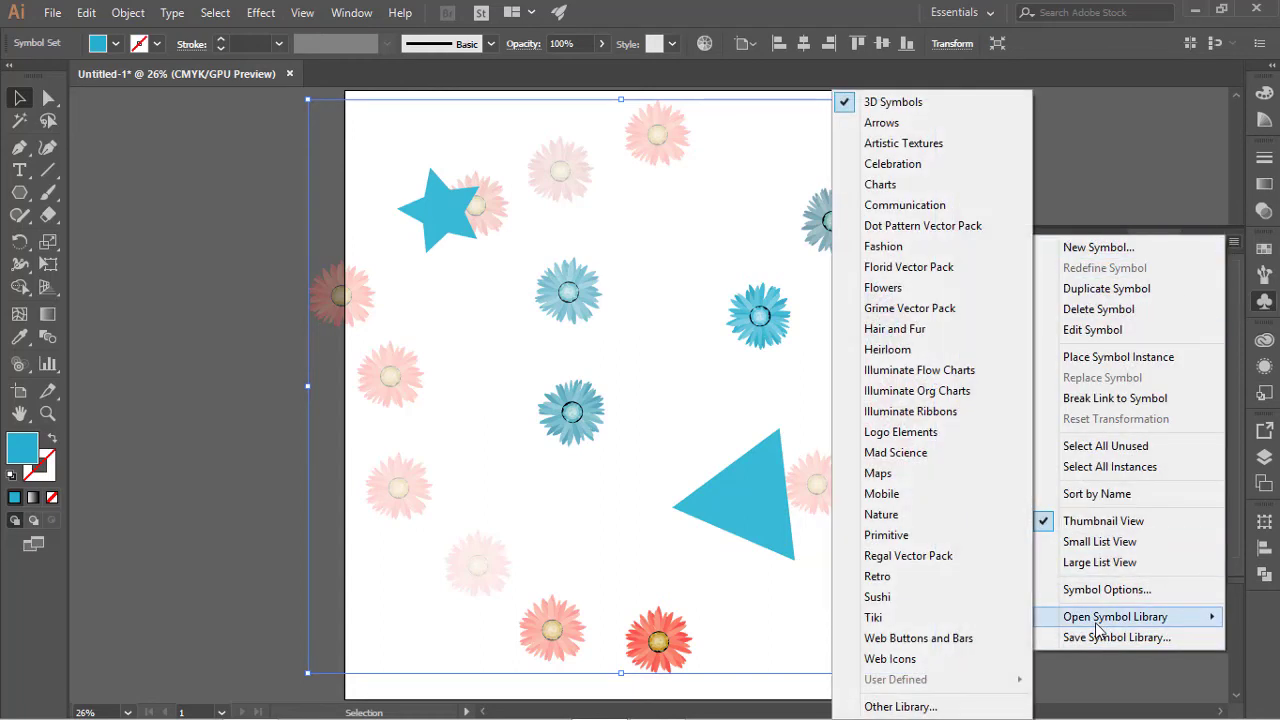
pyautogui.moveTo(1115, 617)
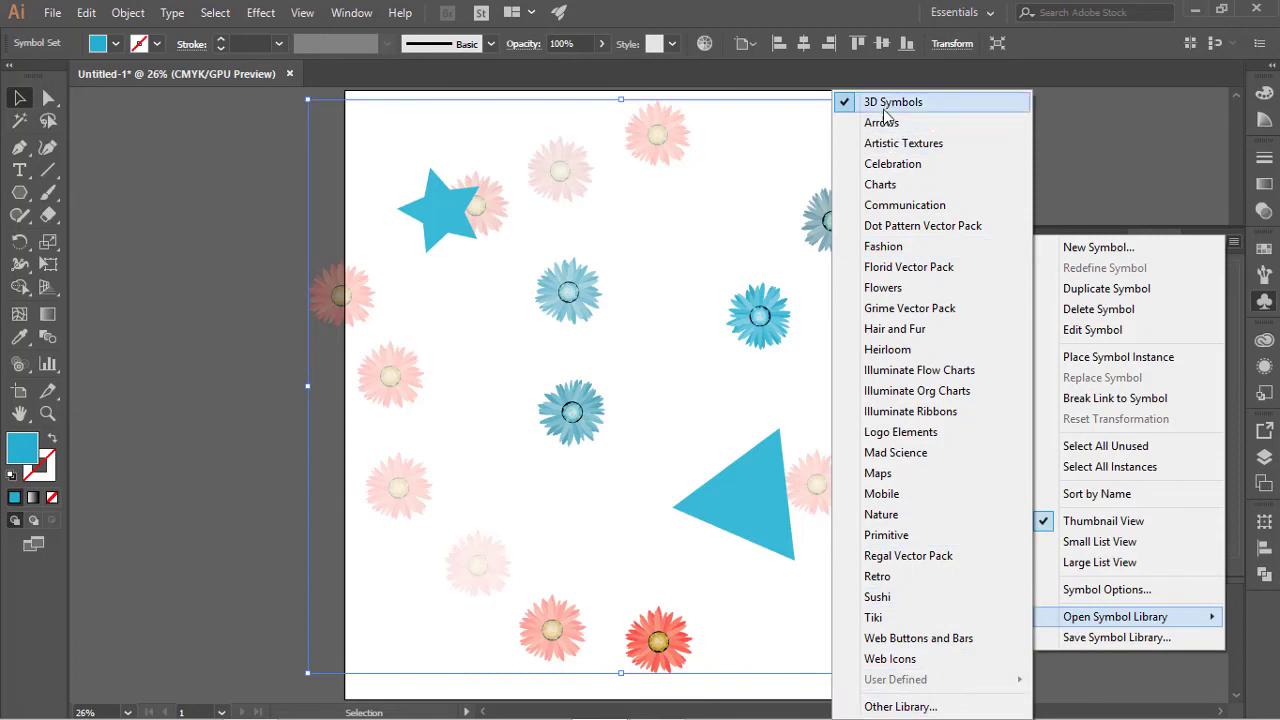
pyautogui.click(885, 378)
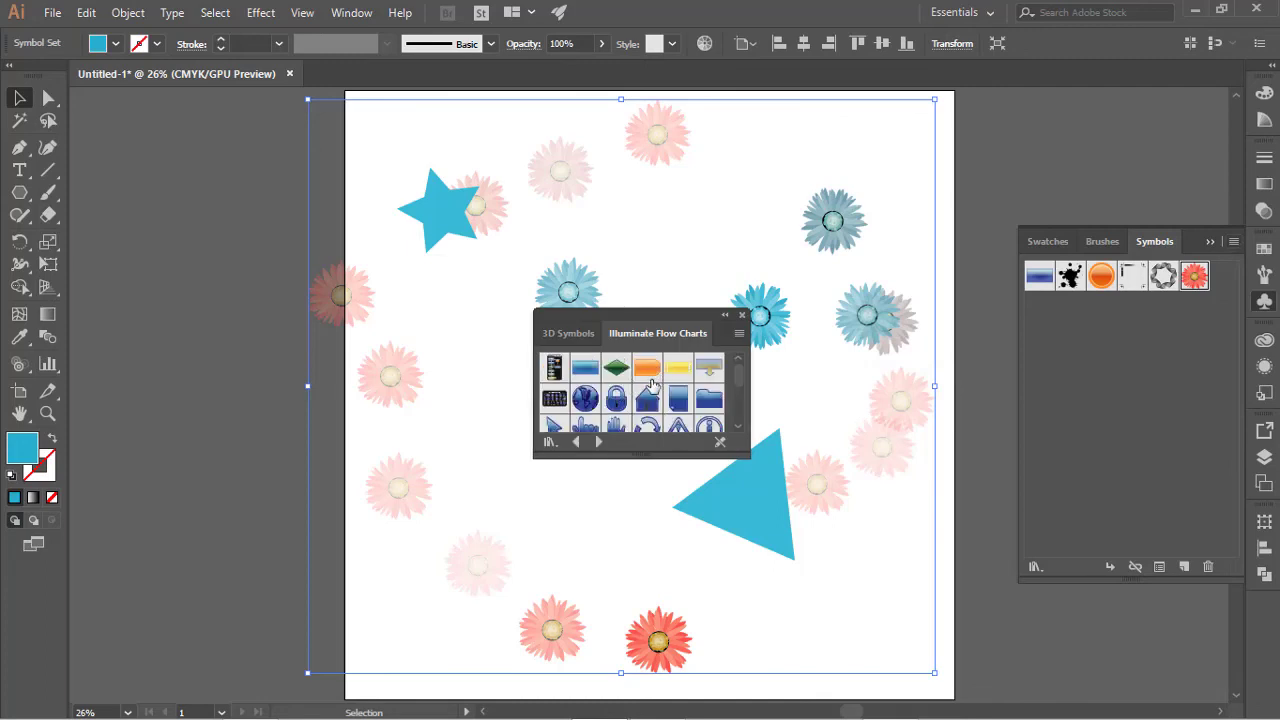
pyautogui.scroll(-2, 665, 385)
pyautogui.scroll(2, 690, 395)
pyautogui.scroll(-2, 693, 400)
pyautogui.scroll(2, 693, 400)
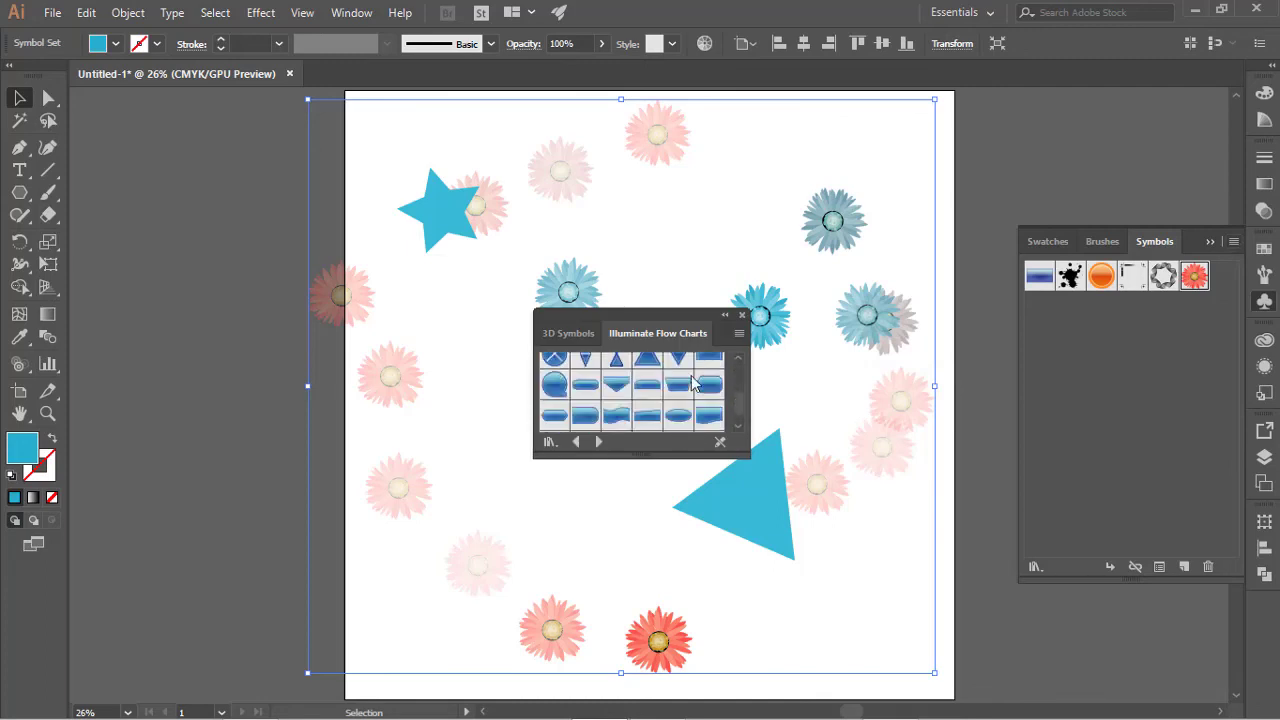
pyautogui.scroll(-1, 693, 398)
pyautogui.click(742, 315)
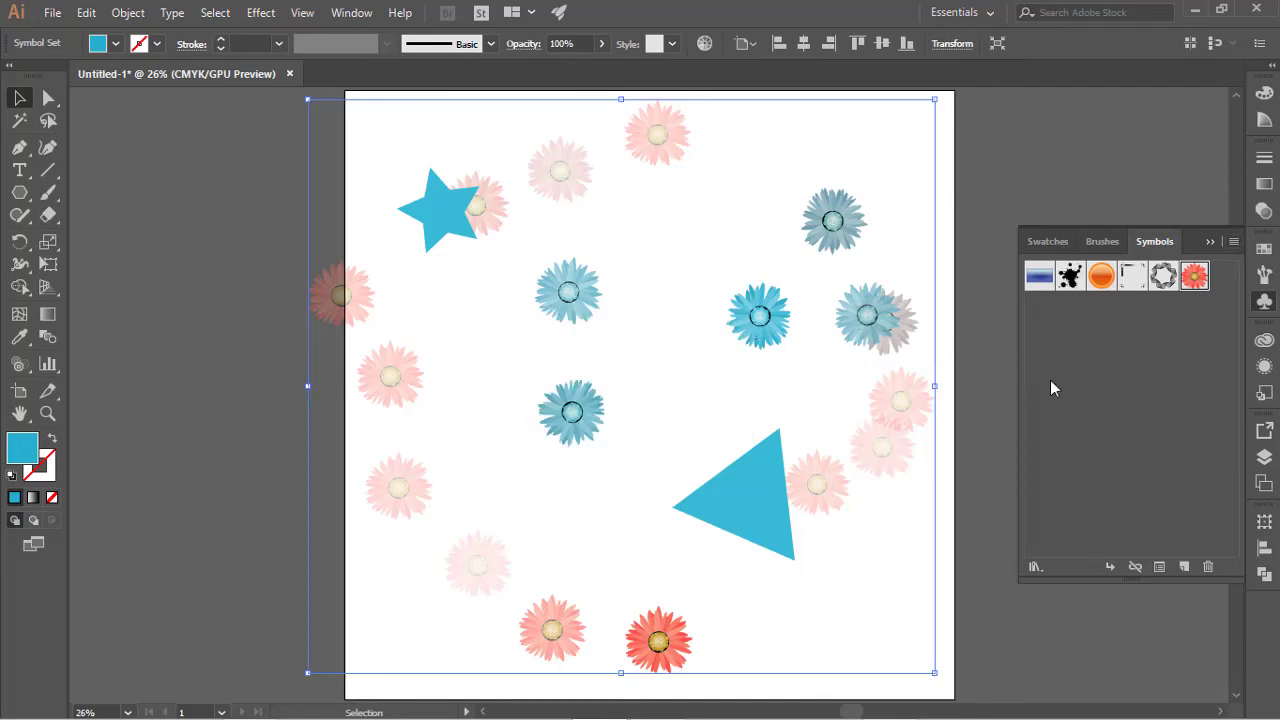
# Preview the Maps, Illuminate Flow Charts and 3D Symbols libraries, then close the library panel.
pyautogui.click(1234, 241)
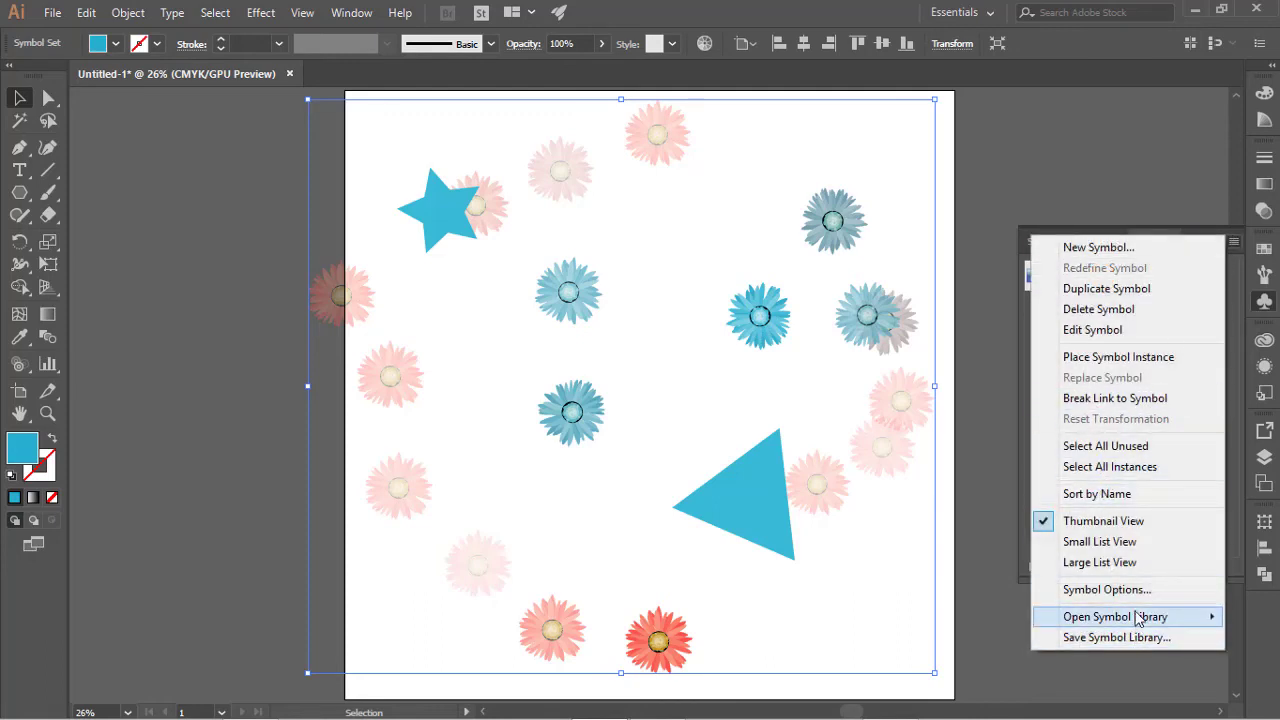
pyautogui.moveTo(1115, 616)
pyautogui.click(888, 476)
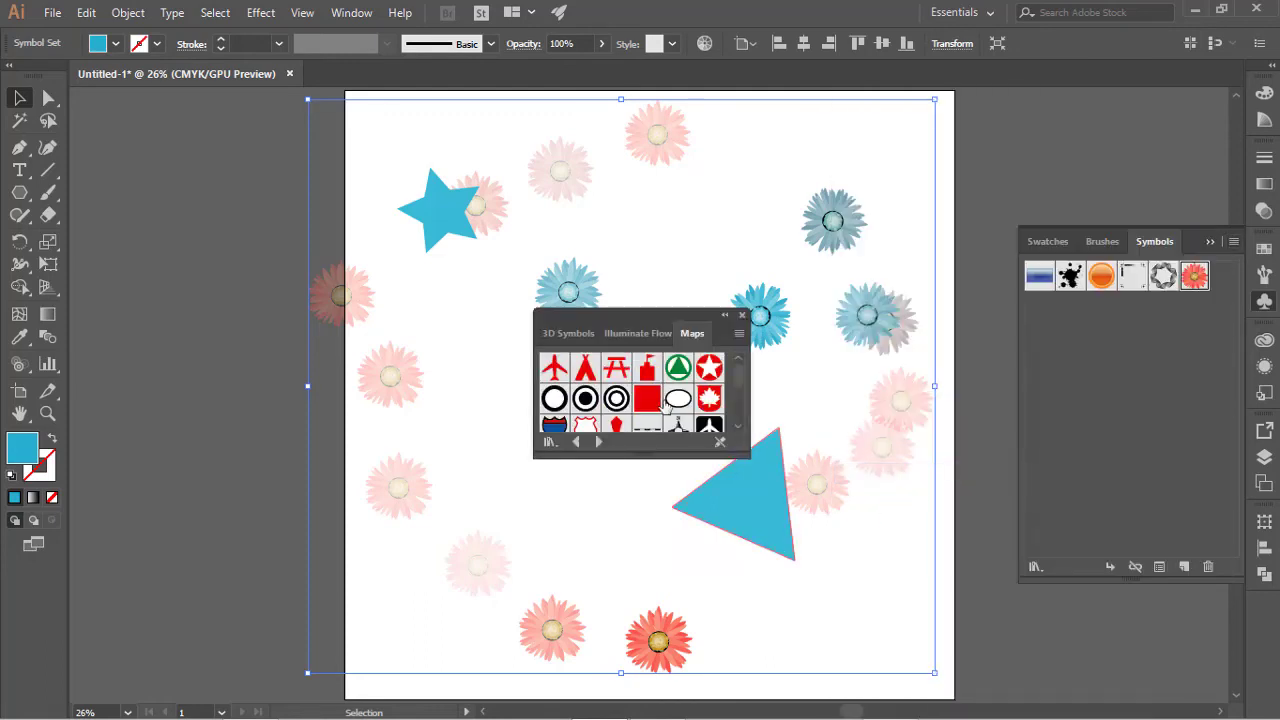
pyautogui.scroll(-3, 705, 401)
pyautogui.scroll(1, 588, 420)
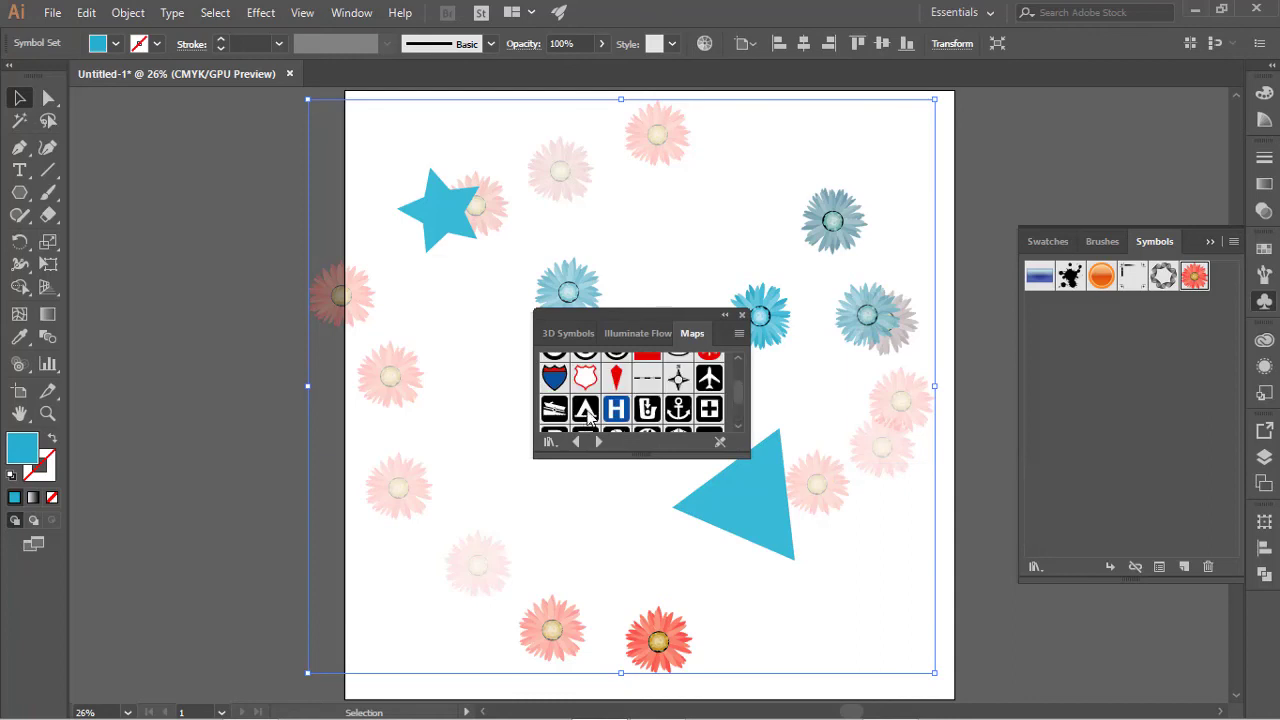
pyautogui.scroll(-1, 585, 418)
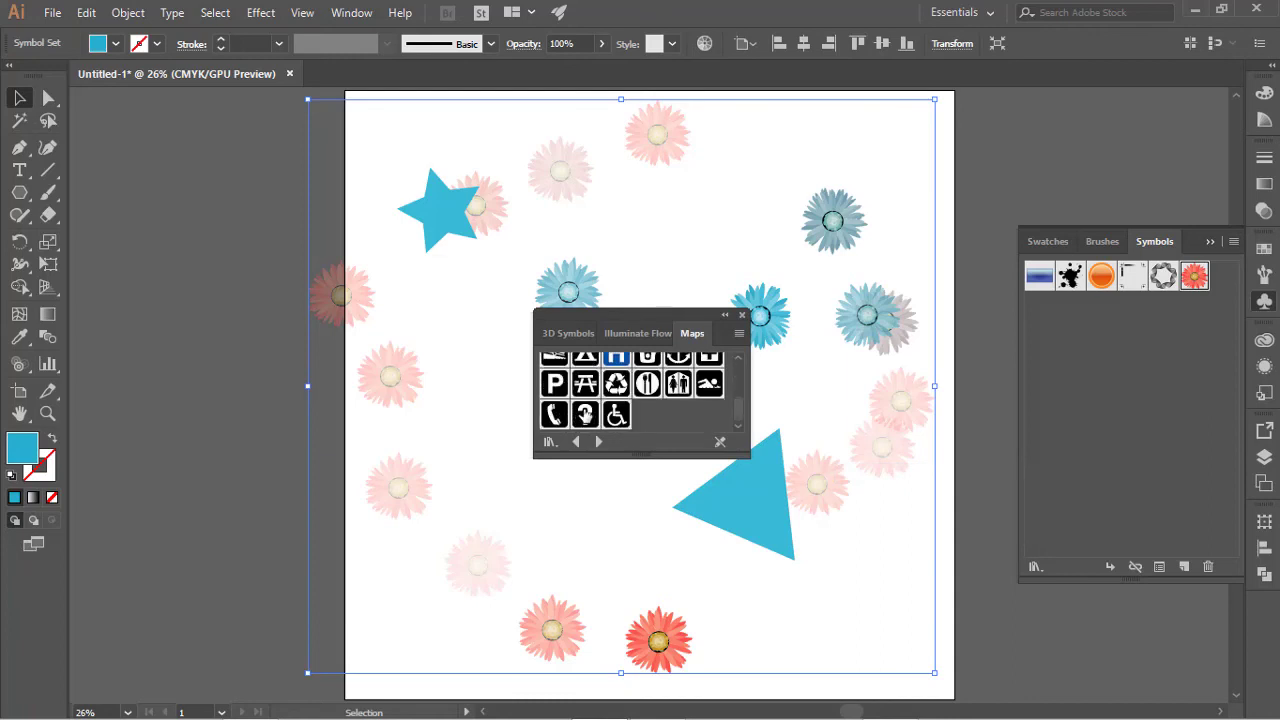
pyautogui.scroll(2, 640, 420)
pyautogui.scroll(2, 643, 420)
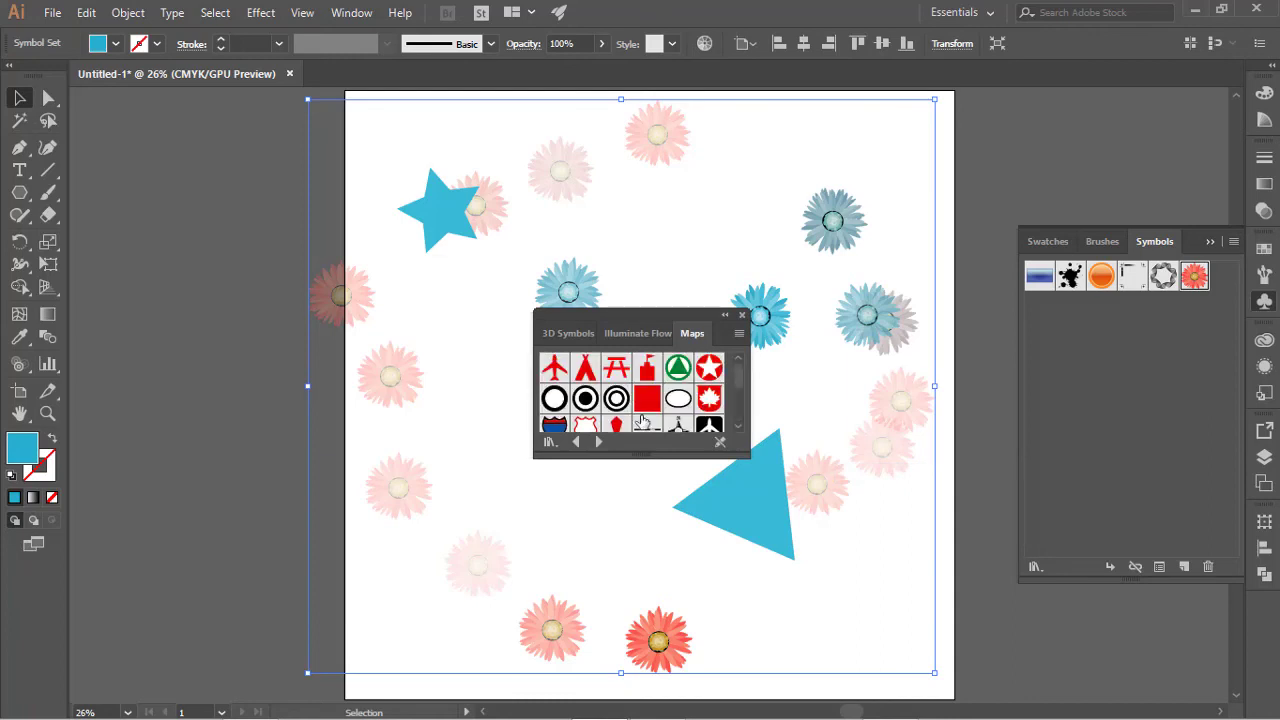
pyautogui.click(637, 333)
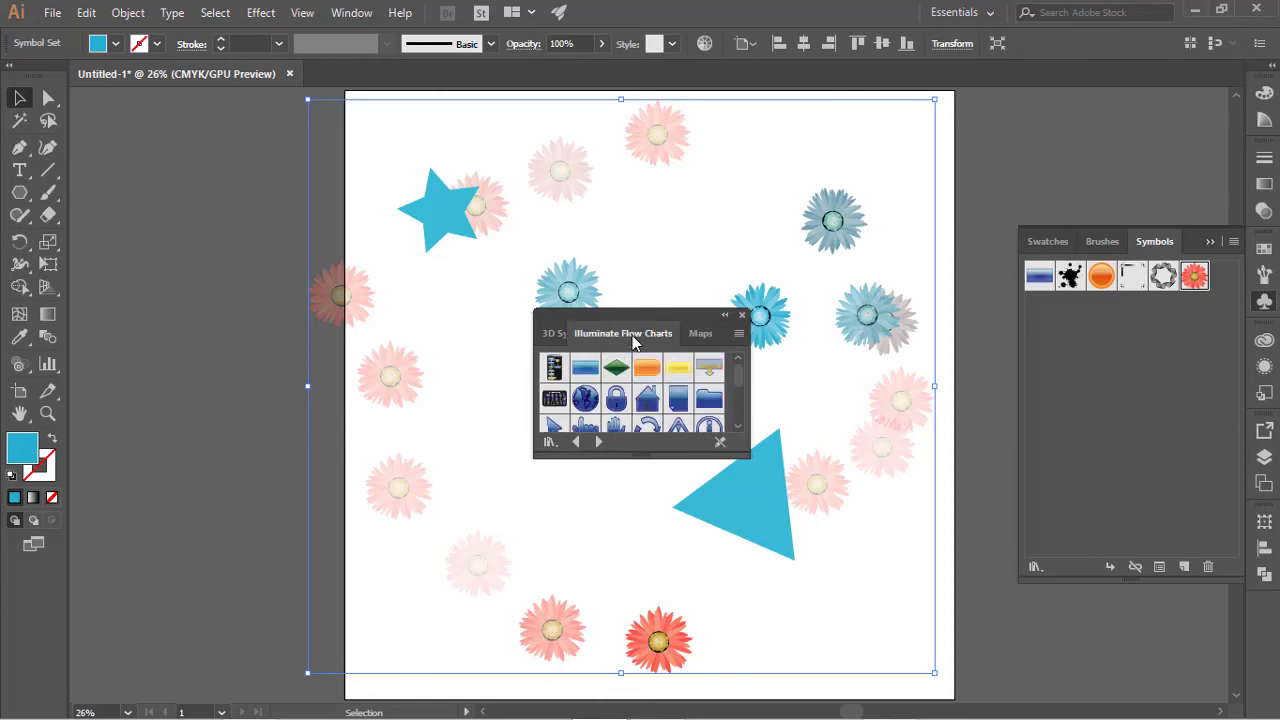
pyautogui.scroll(-1, 585, 390)
pyautogui.click(555, 336)
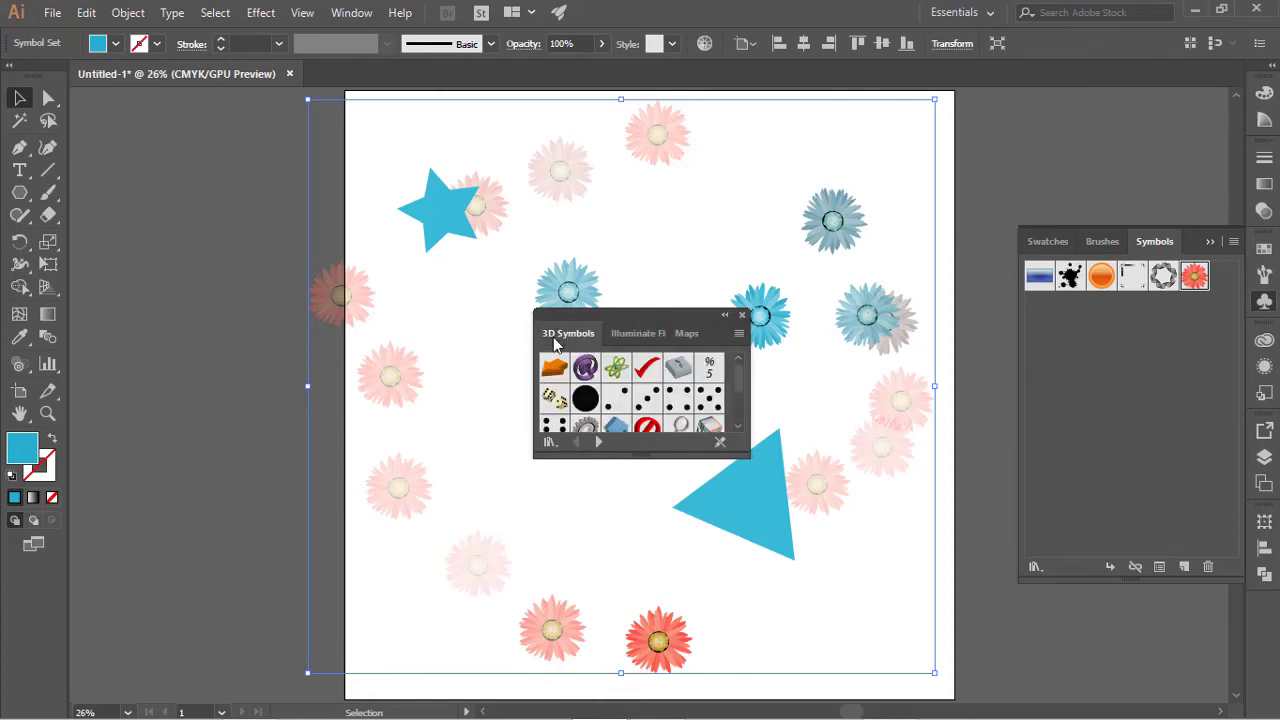
pyautogui.click(741, 316)
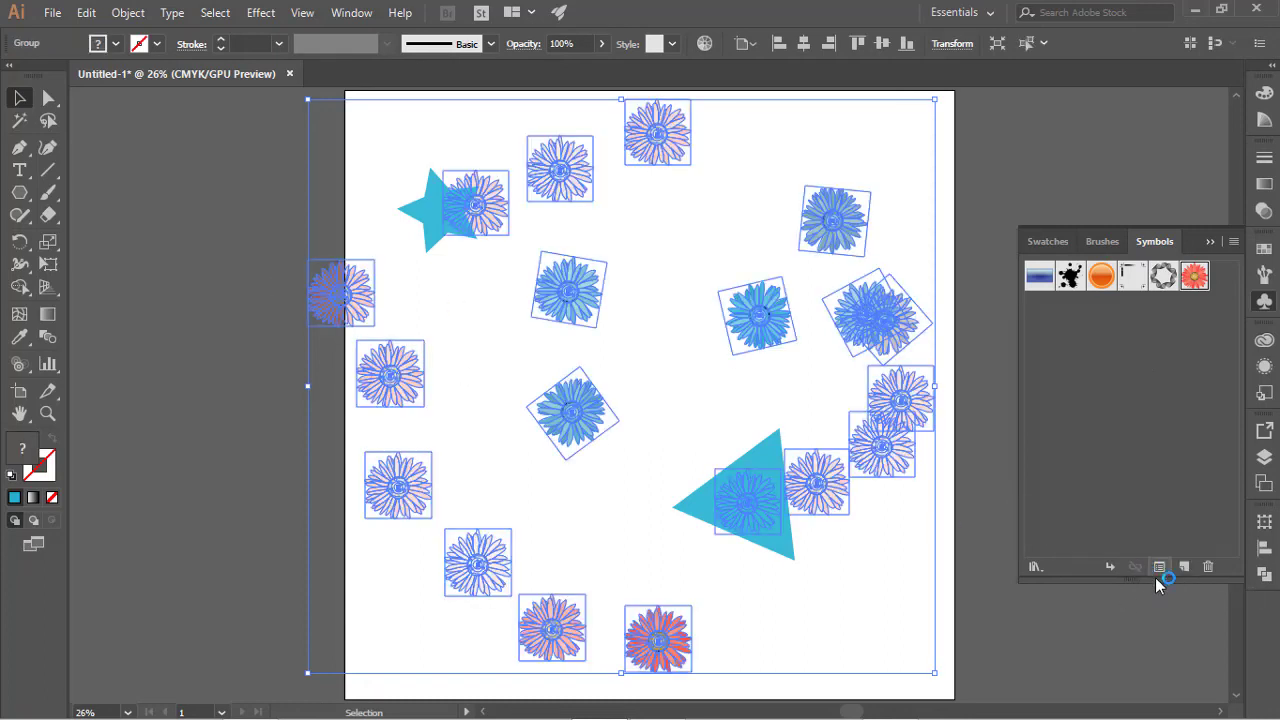
# Break the flower set's link to its symbol and ungroup it into separate flowers.
pyautogui.click(750, 292)
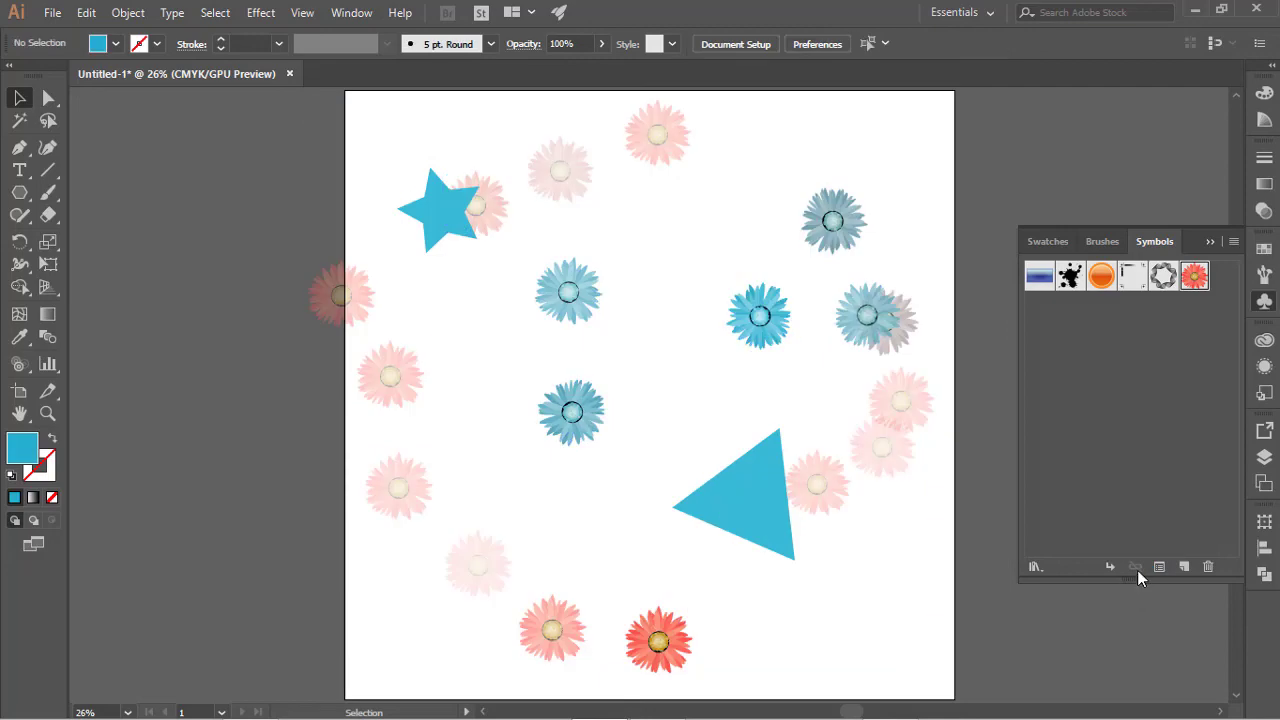
pyautogui.hotkey('ctrl', 'z')
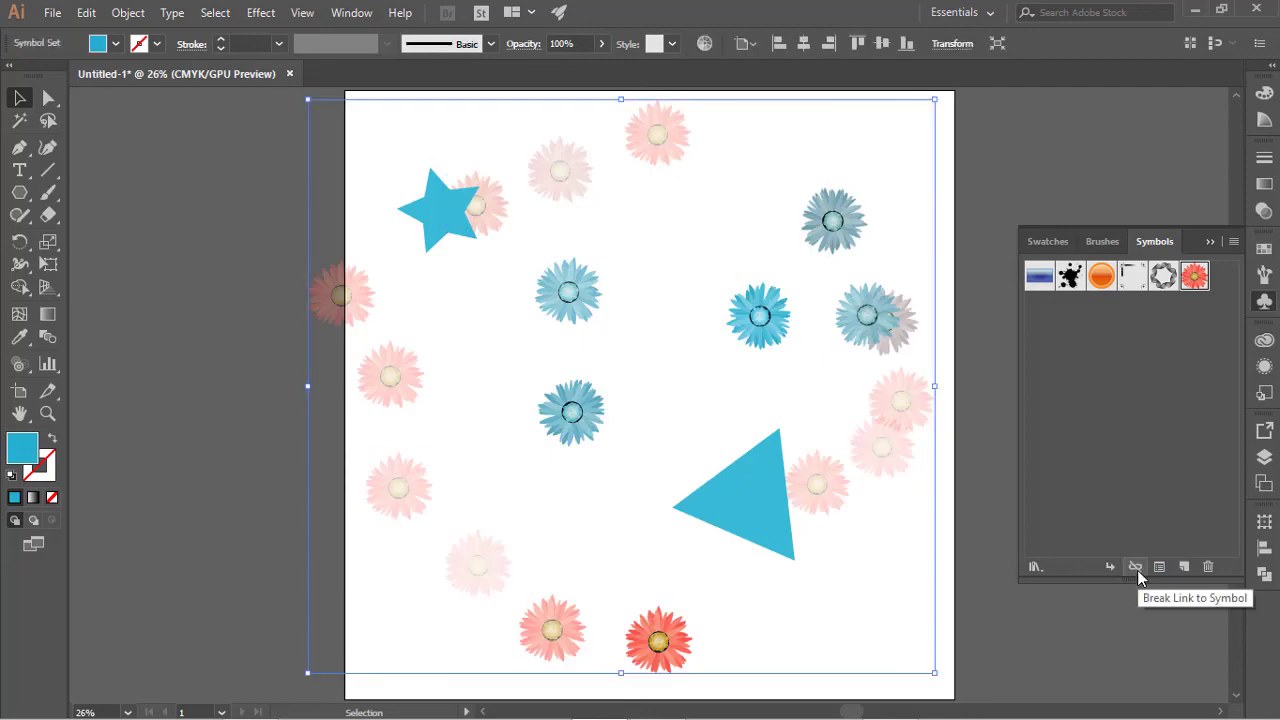
pyautogui.click(1137, 570)
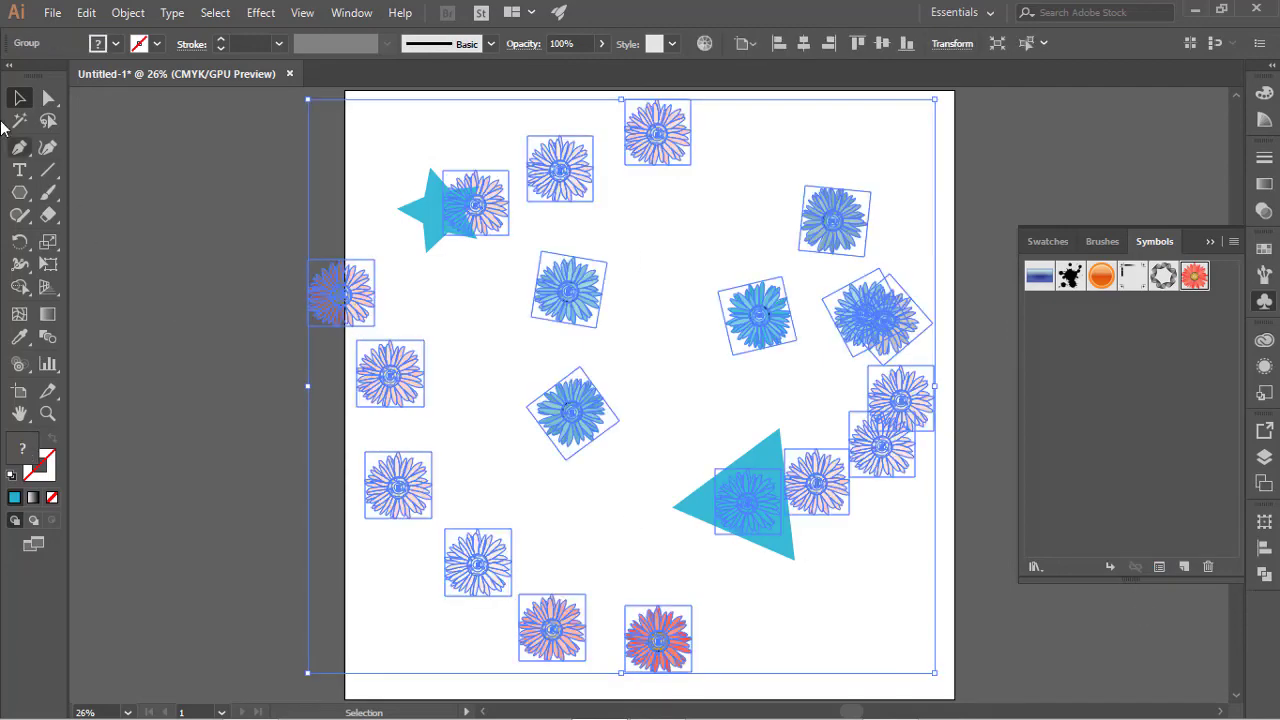
pyautogui.click(249, 268)
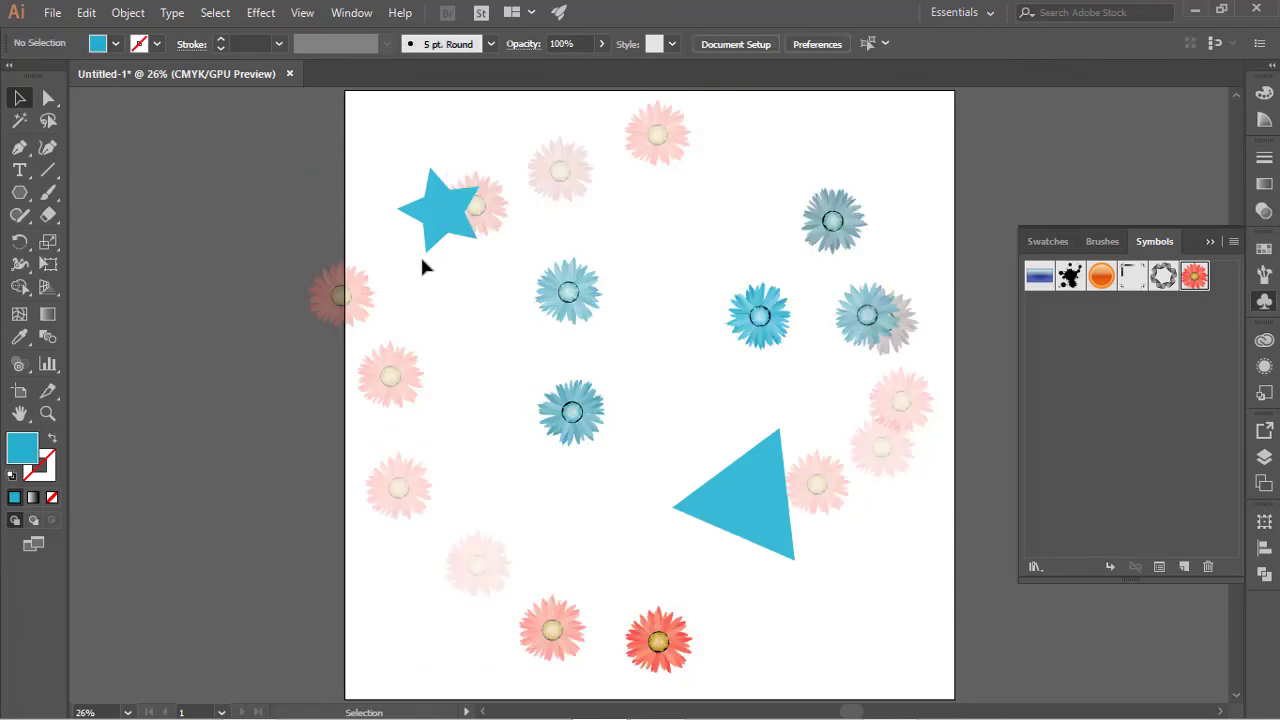
pyautogui.click(478, 215)
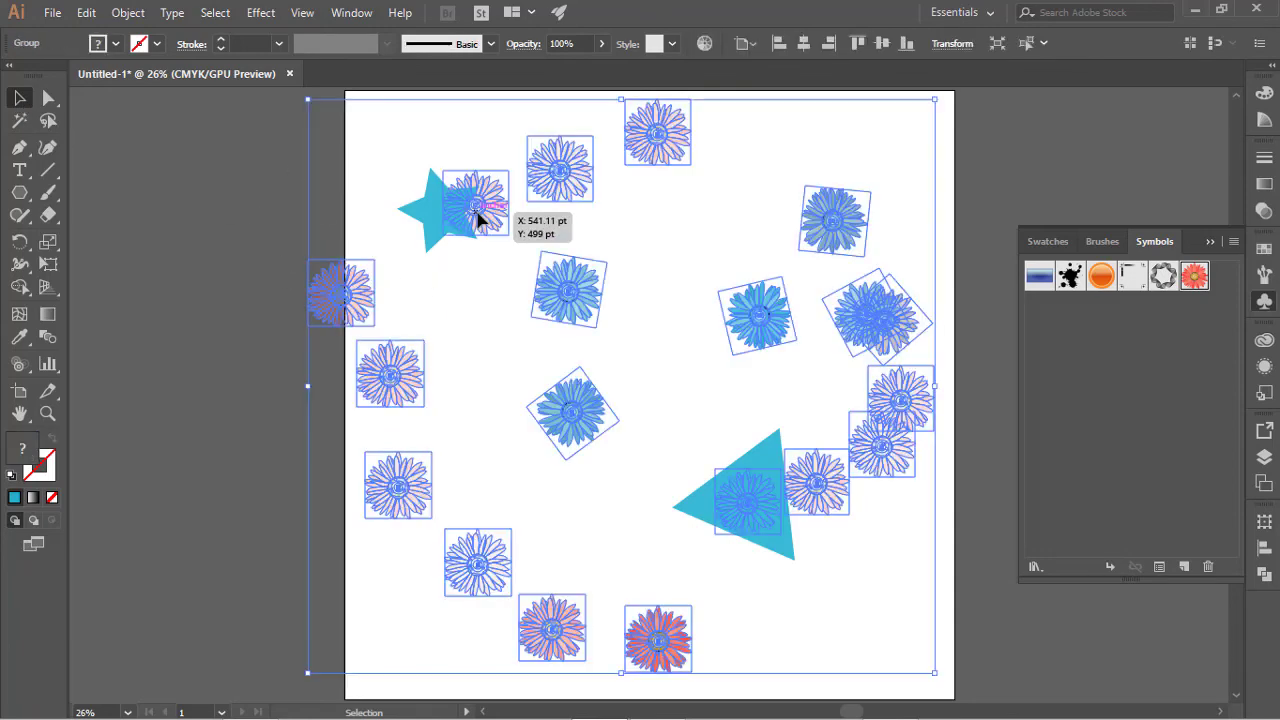
pyautogui.rightClick(575, 299)
pyautogui.click(630, 450)
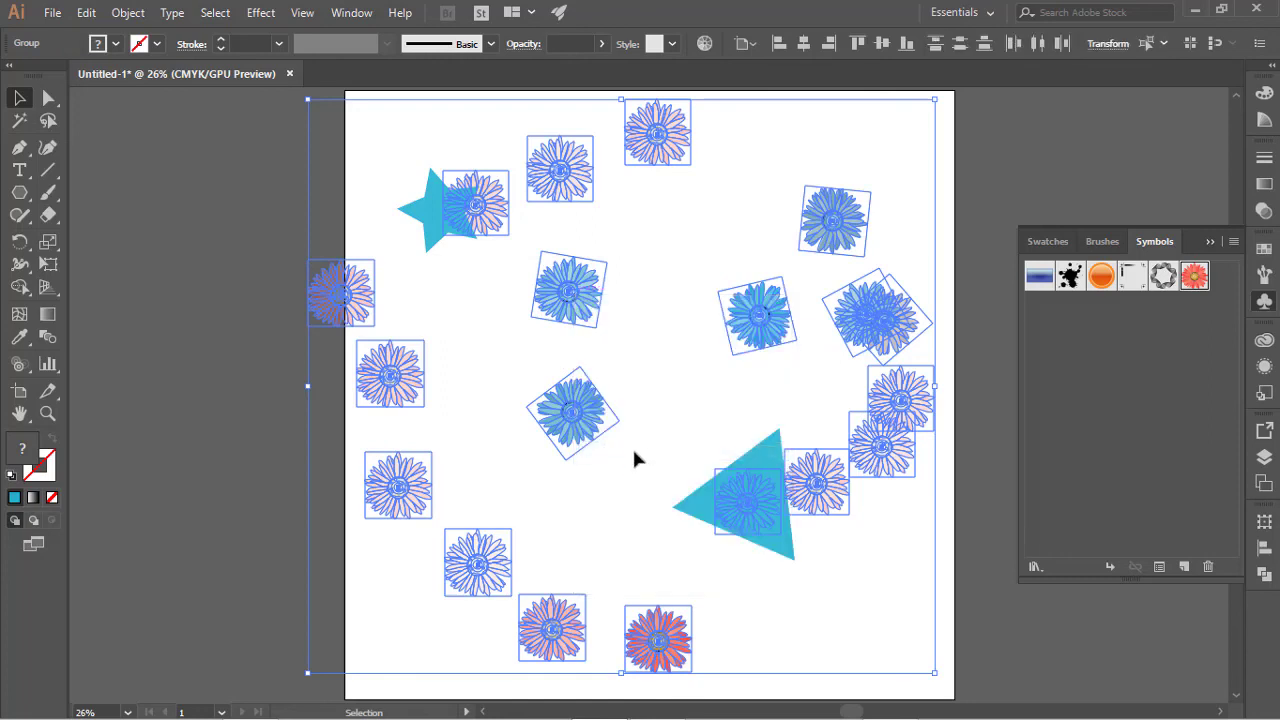
# Move a faint flower, a pale flower and a blue flower to overlap others near the centre.
pyautogui.click(166, 271)
pyautogui.click(562, 182)
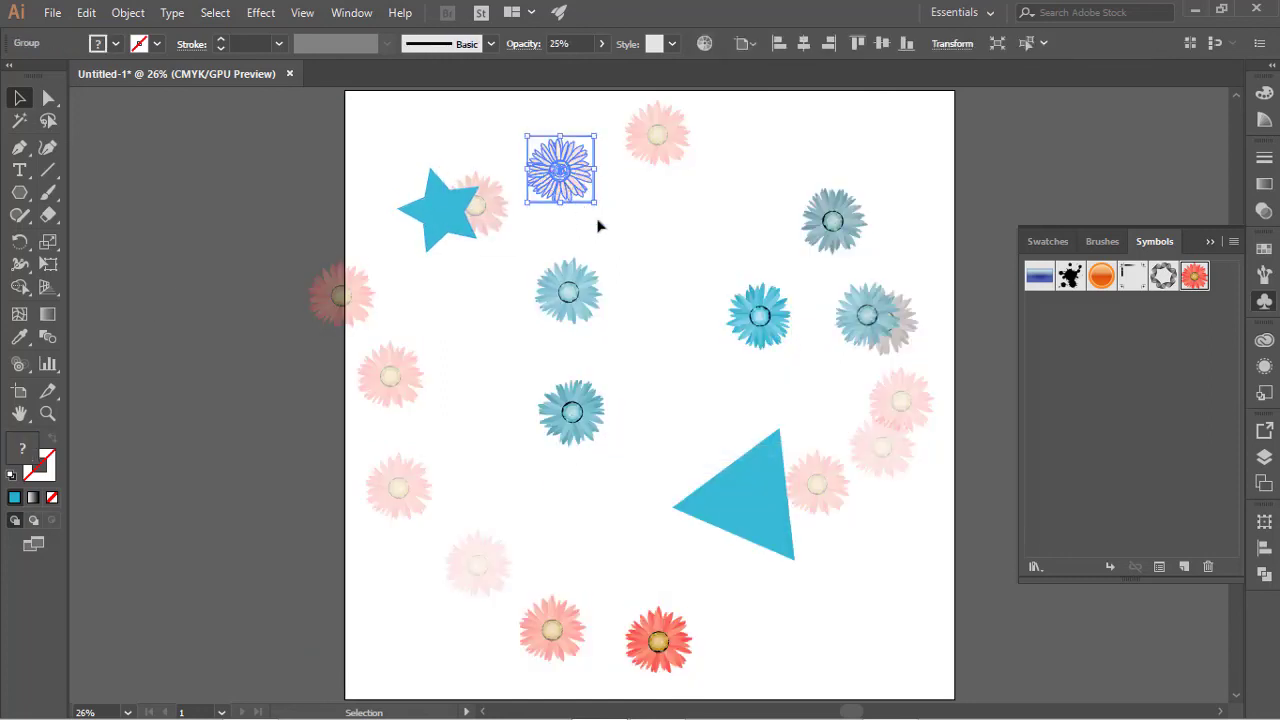
pyautogui.moveTo(560, 172); pyautogui.dragTo(652, 254)
pyautogui.click(704, 181)
pyautogui.moveTo(657, 138); pyautogui.dragTo(752, 313)
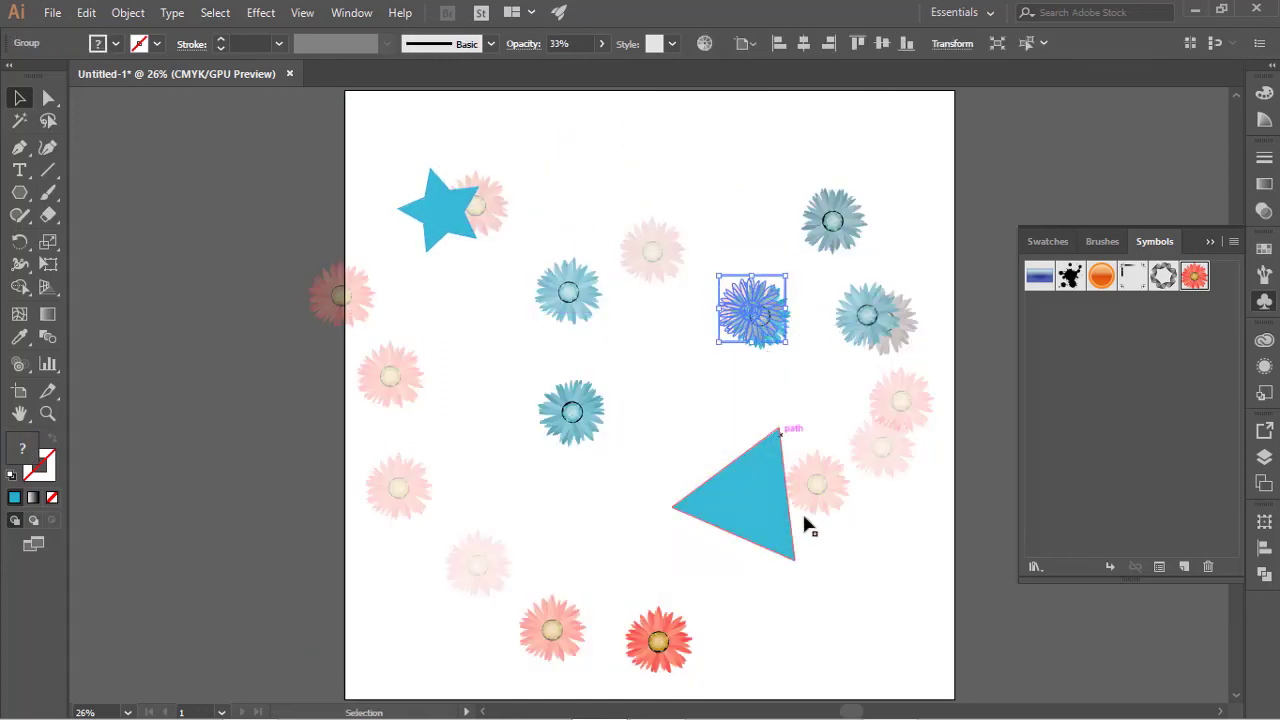
pyautogui.click(811, 562)
pyautogui.moveTo(863, 346); pyautogui.dragTo(594, 331)
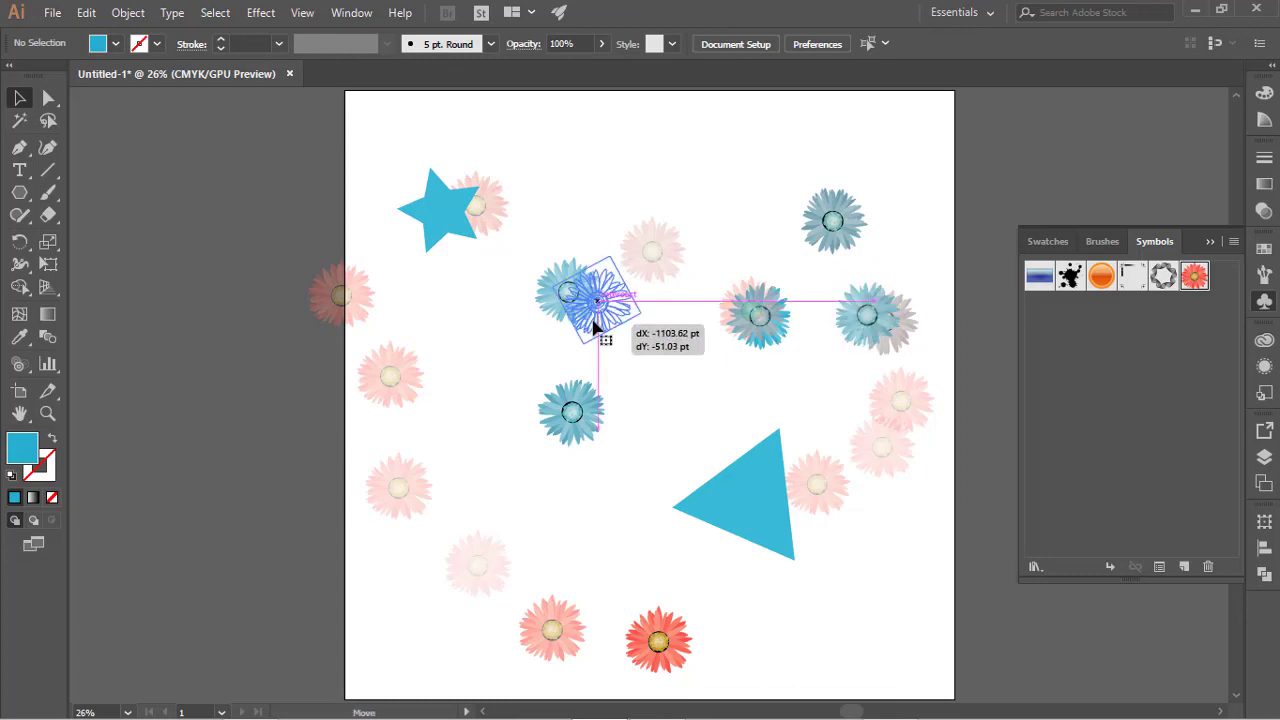
pyautogui.click(676, 428)
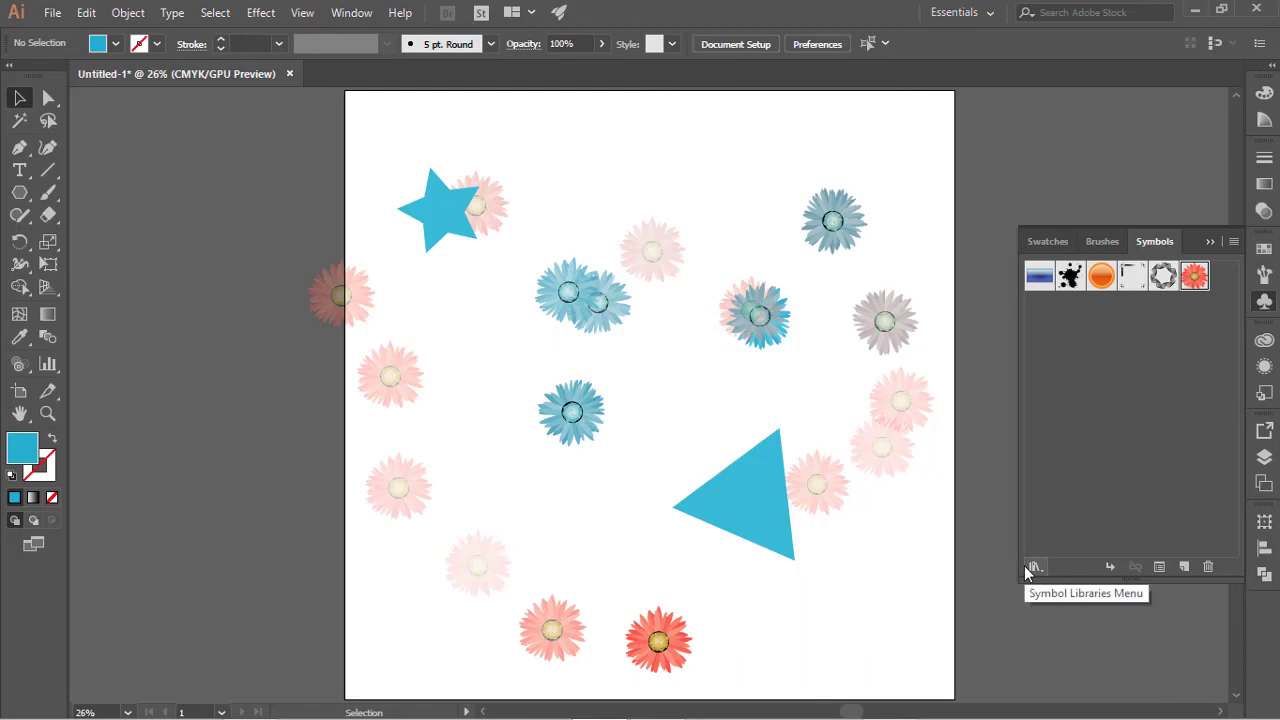
# Collapse the floating Symbols panel into the right-hand dock.
pyautogui.click(1274, 303)
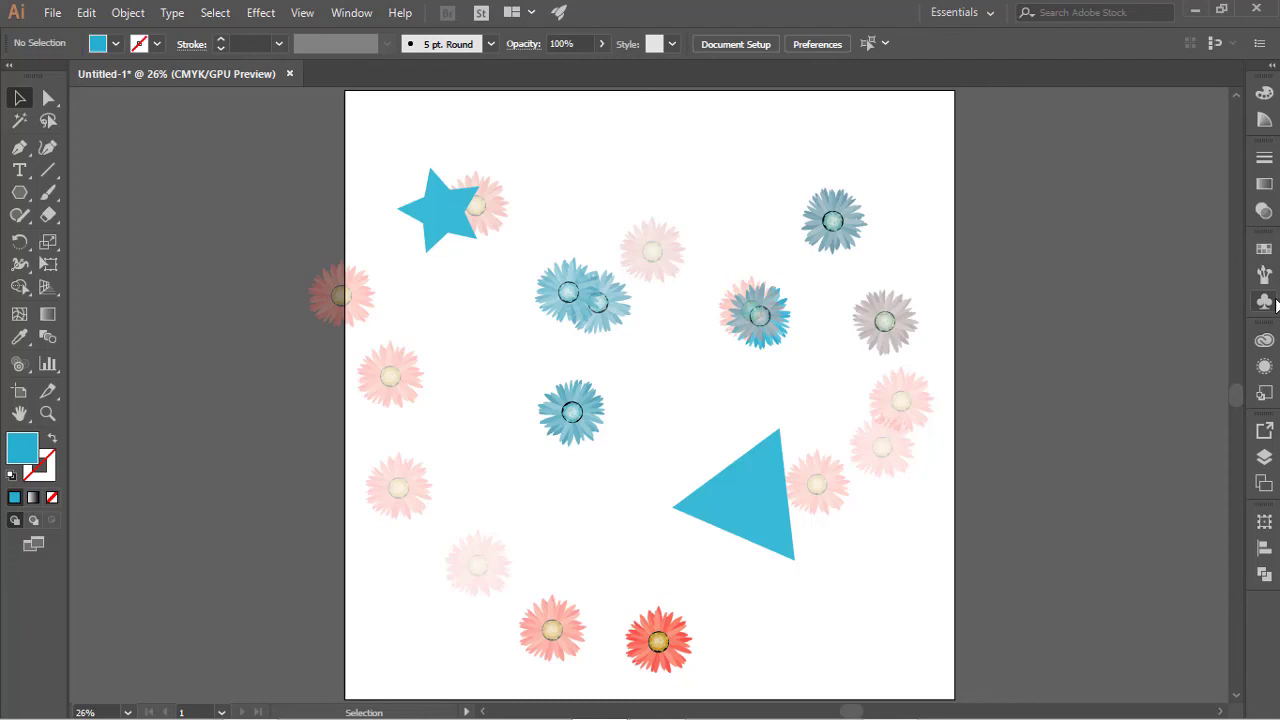